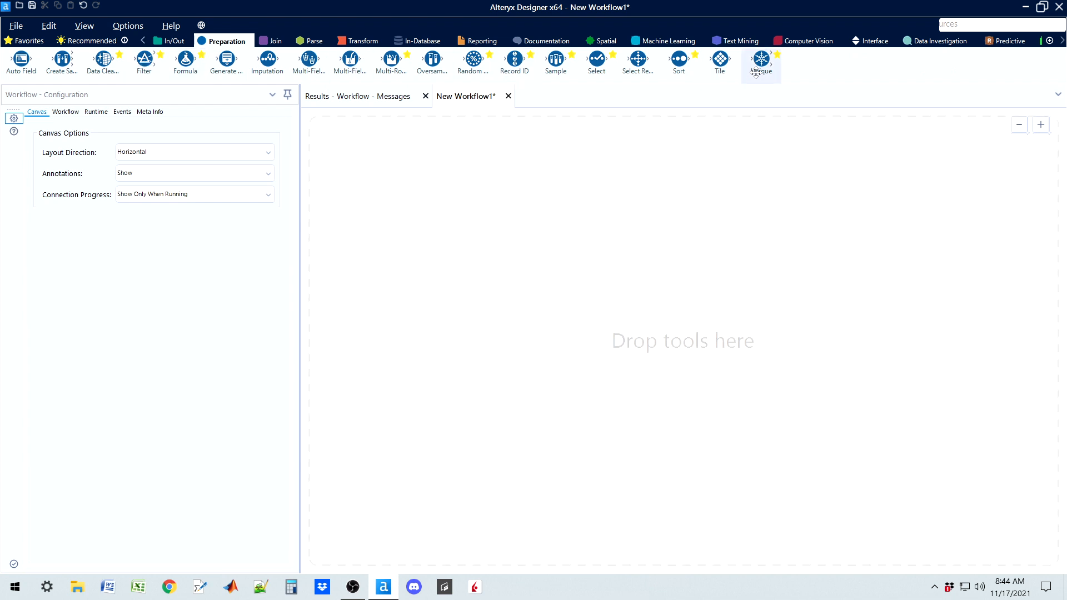
Place an Input Data tool on the empty canvas and connect it to Ending Inventory.csv from the Desktop
{"action": "left_click", "coordinate": [21, 42]}
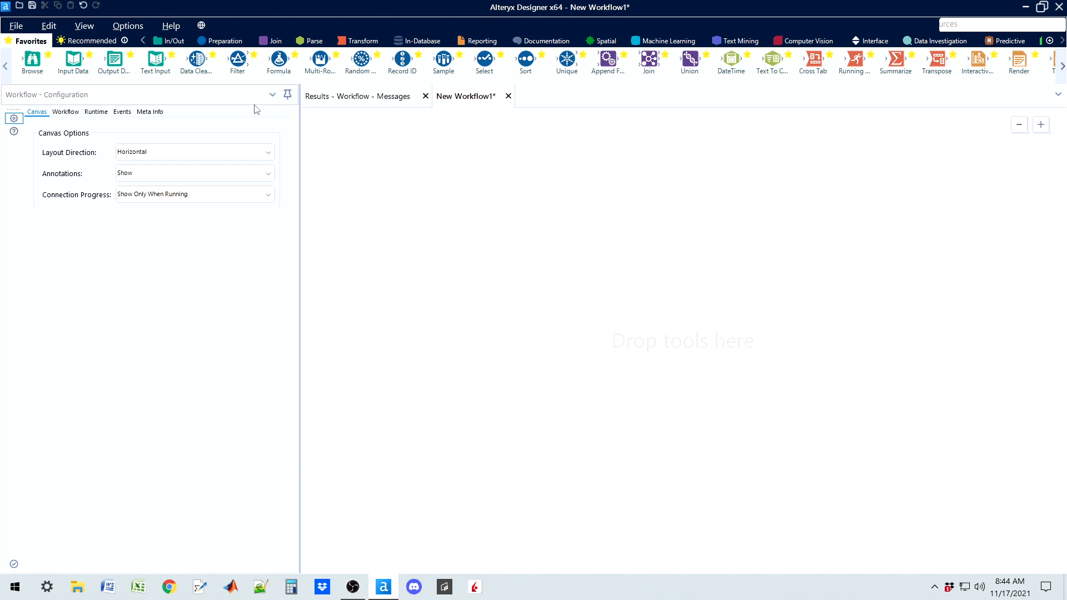
{"action": "left_click_drag", "start_coordinate": [65, 66], "coordinate": [351, 187]}
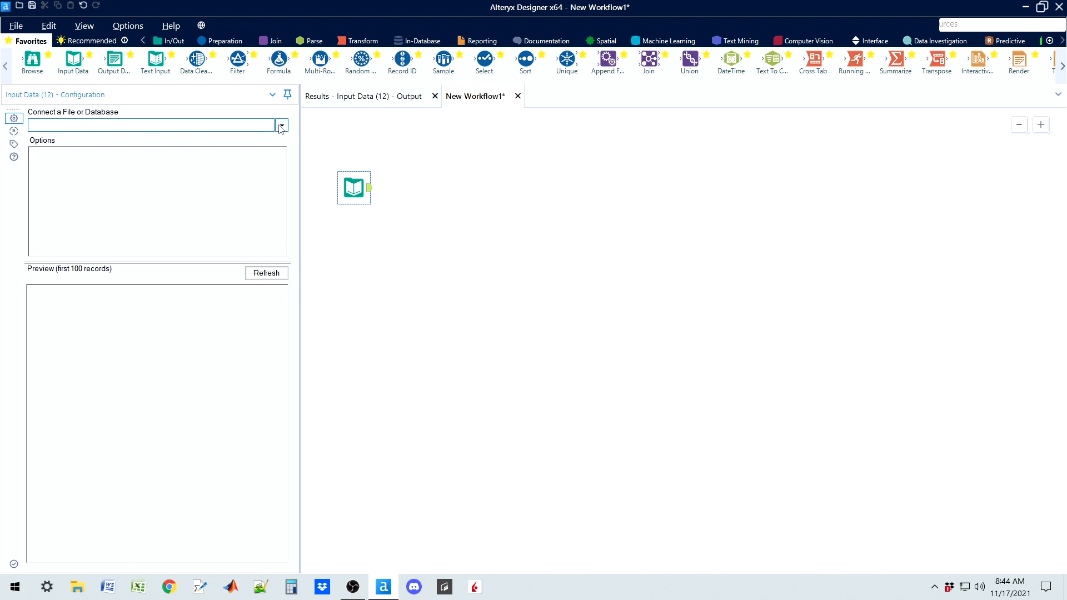
{"action": "left_click", "coordinate": [281, 126]}
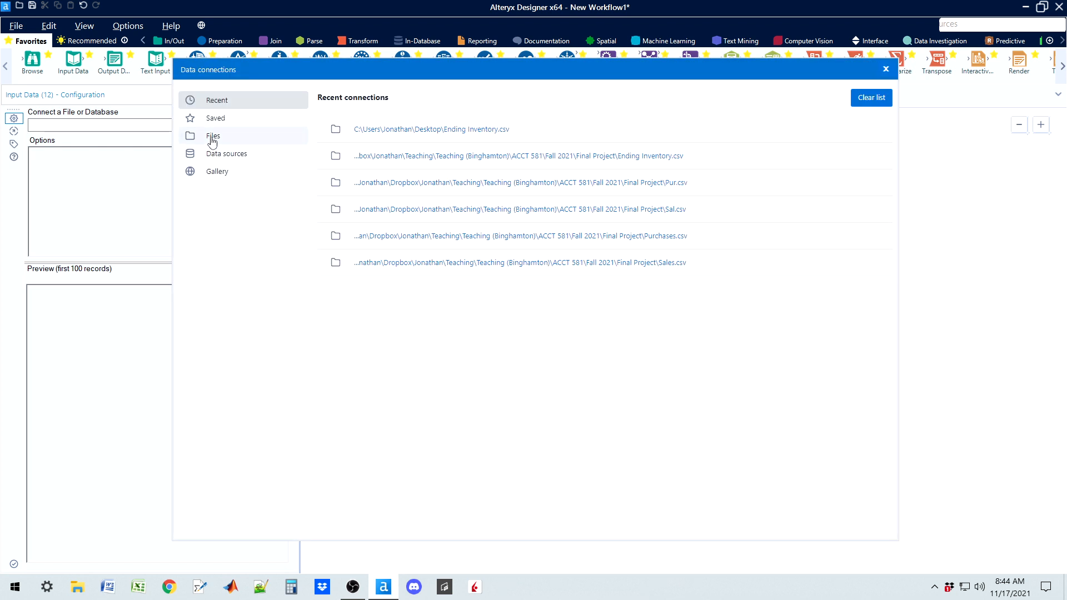
{"action": "left_click", "coordinate": [211, 139]}
{"action": "left_click", "coordinate": [639, 146]}
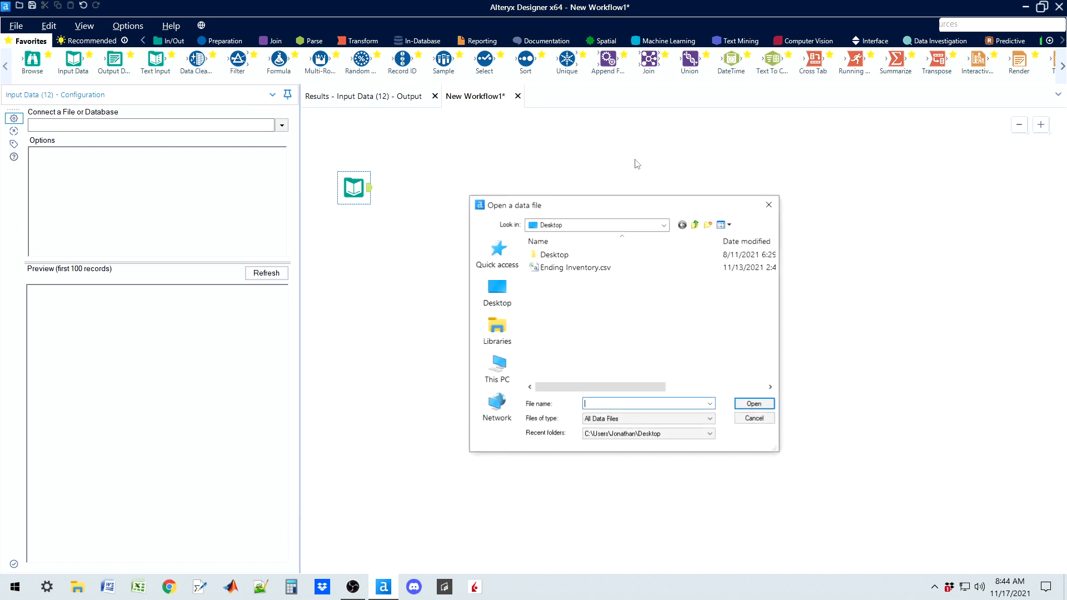
{"action": "left_click", "coordinate": [496, 293]}
{"action": "left_click", "coordinate": [556, 310]}
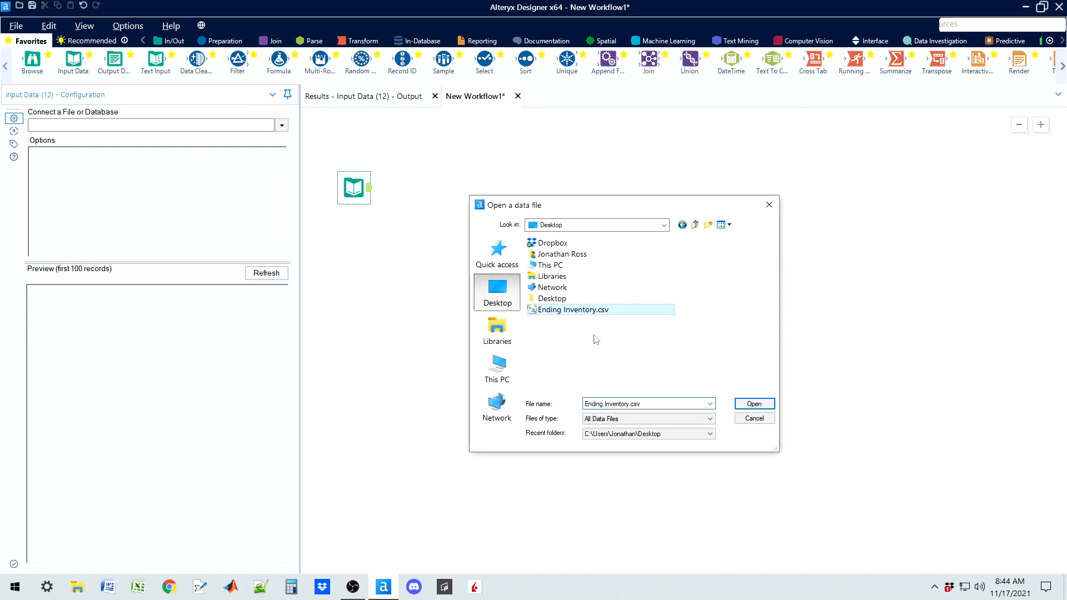
{"action": "left_click", "coordinate": [753, 404]}
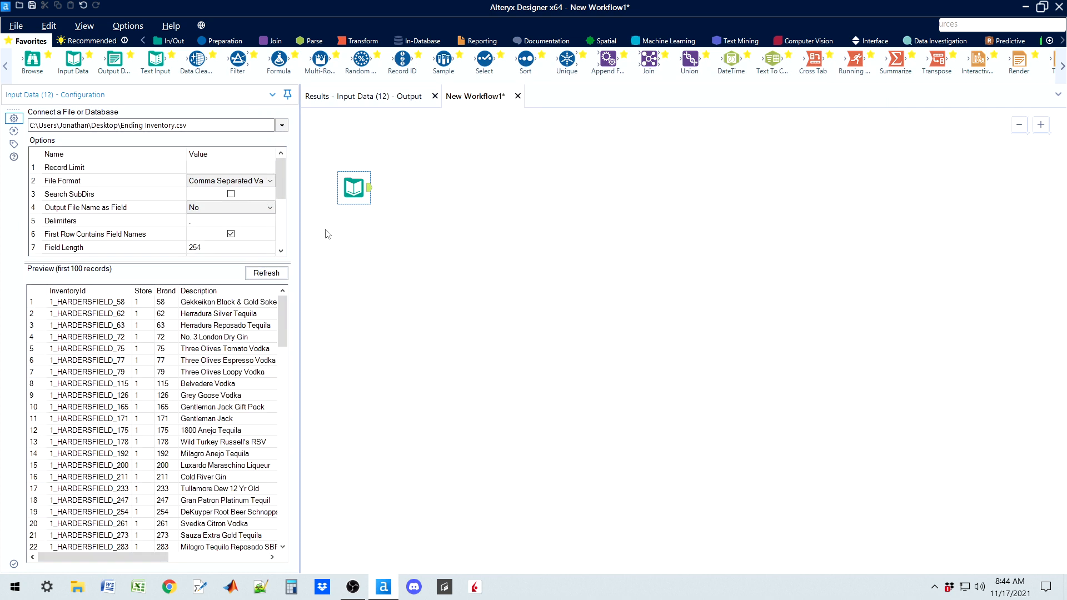
Attach a Browse tool to the Ending Inventory.csv input and run the workflow to display its records
{"action": "left_click_drag", "start_coordinate": [33, 58], "coordinate": [414, 148]}
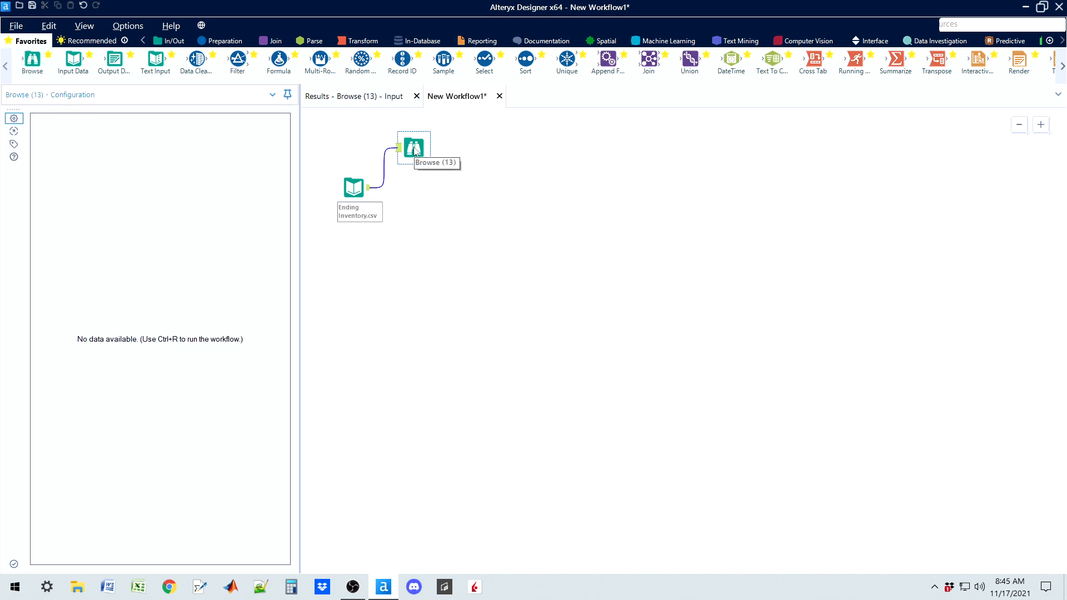
{"action": "key", "text": "ctrl+r"}
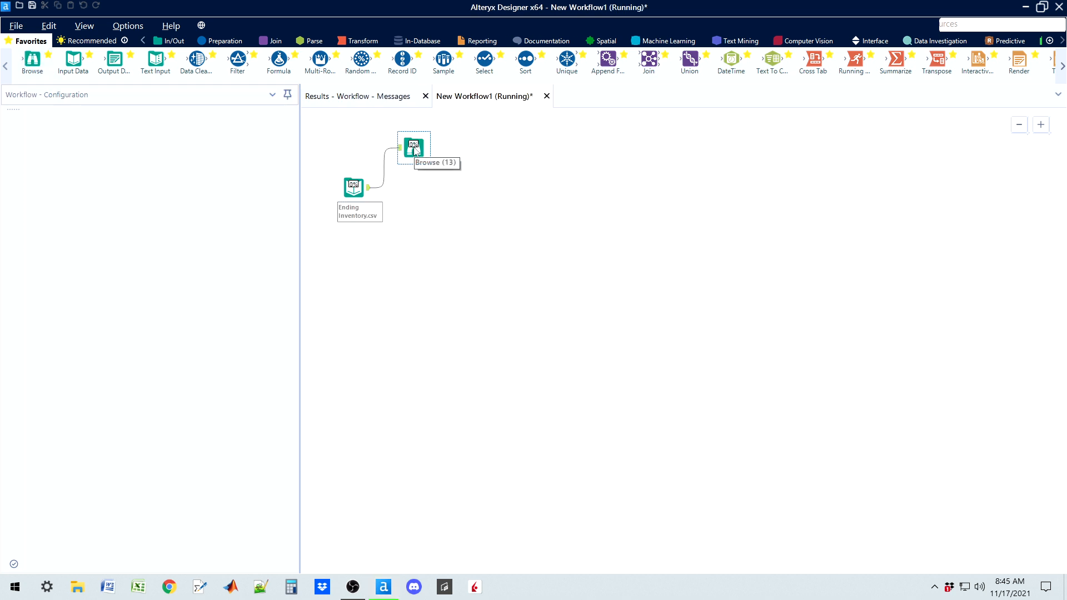
{"action": "left_click", "coordinate": [348, 98]}
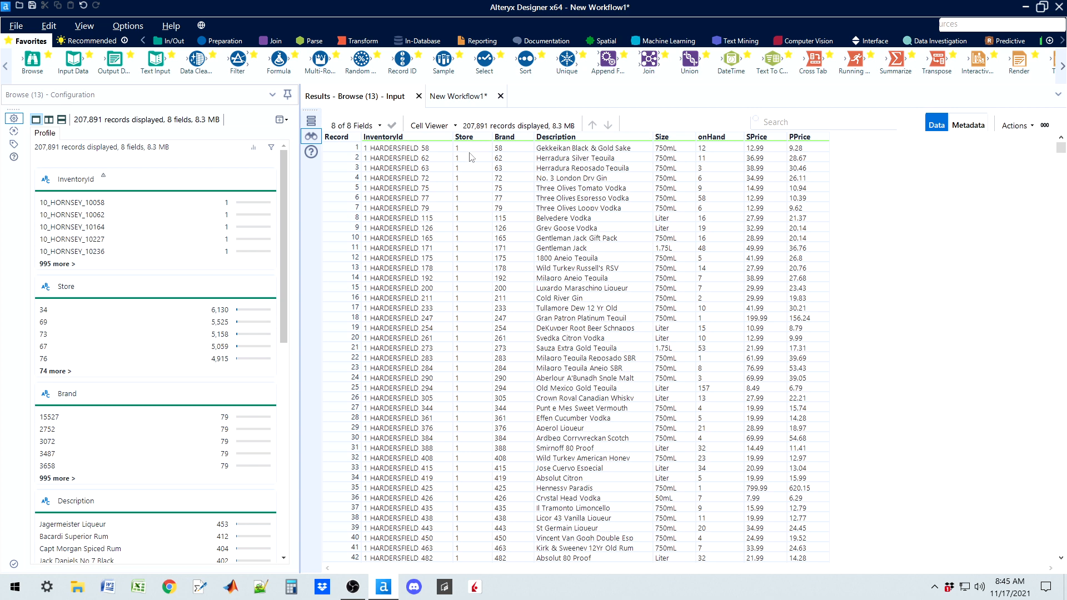
Examine the Description, Size, onHand, SPrice, PPrice and Brand columns with their profiles, and the first full record
{"action": "left_click", "coordinate": [555, 151]}
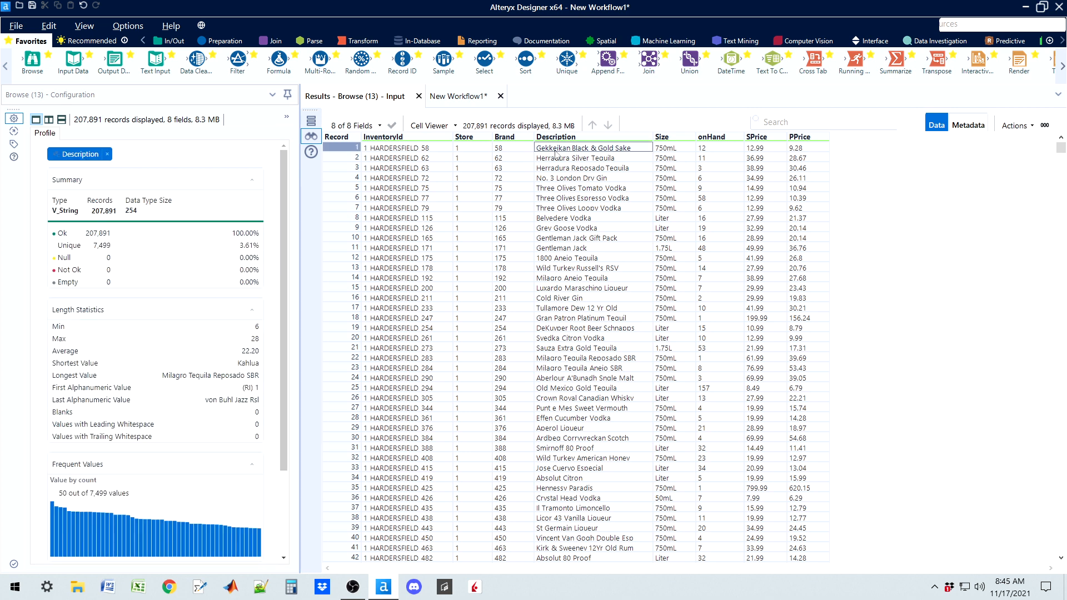
{"action": "left_click", "coordinate": [660, 151]}
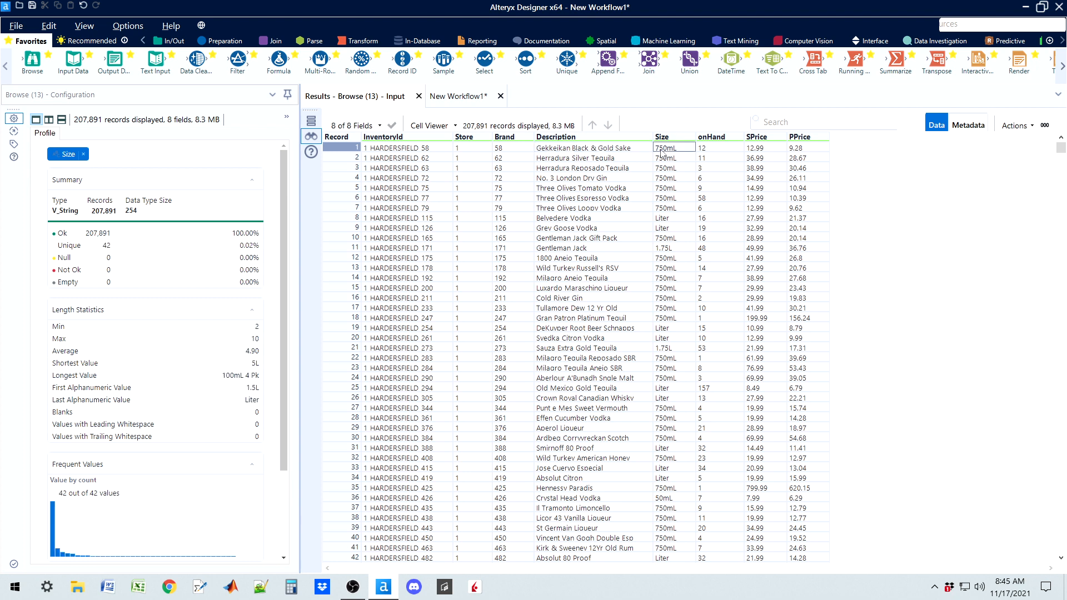
{"action": "left_click", "coordinate": [708, 149]}
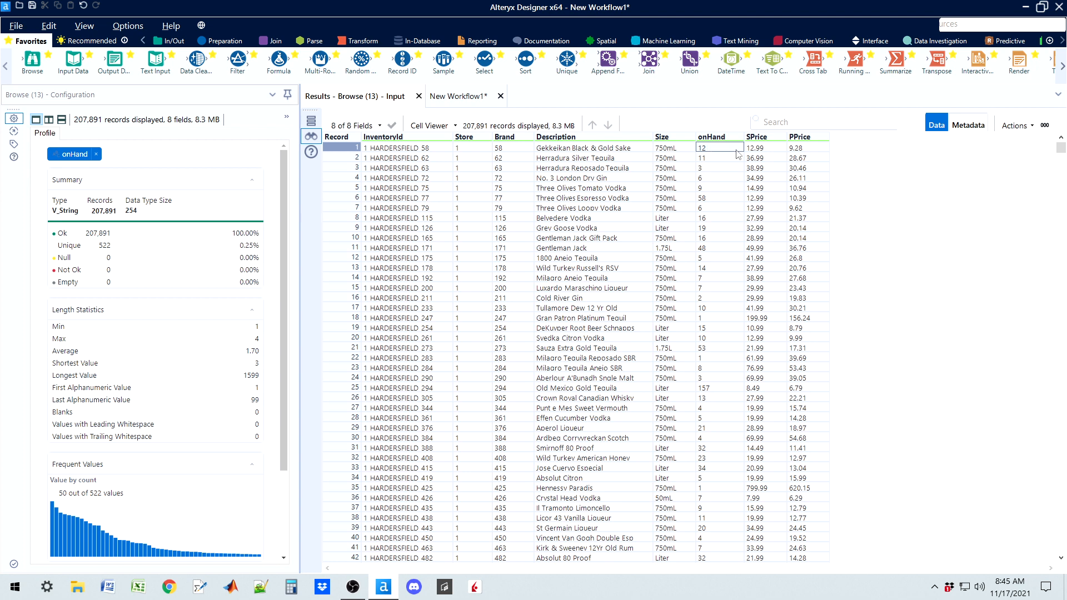
{"action": "left_click", "coordinate": [765, 151]}
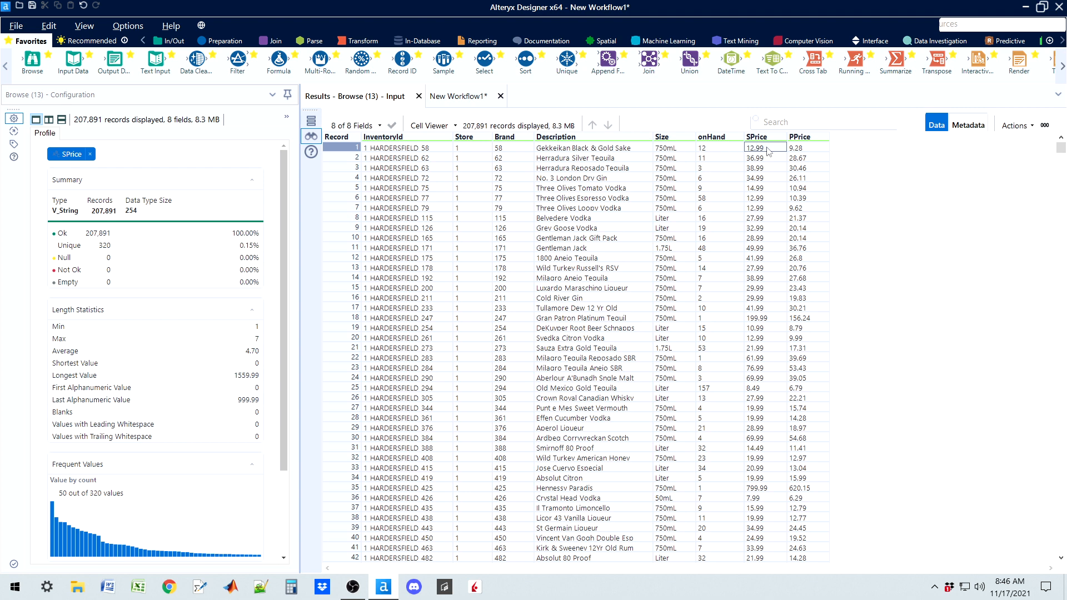
{"action": "left_click", "coordinate": [796, 150]}
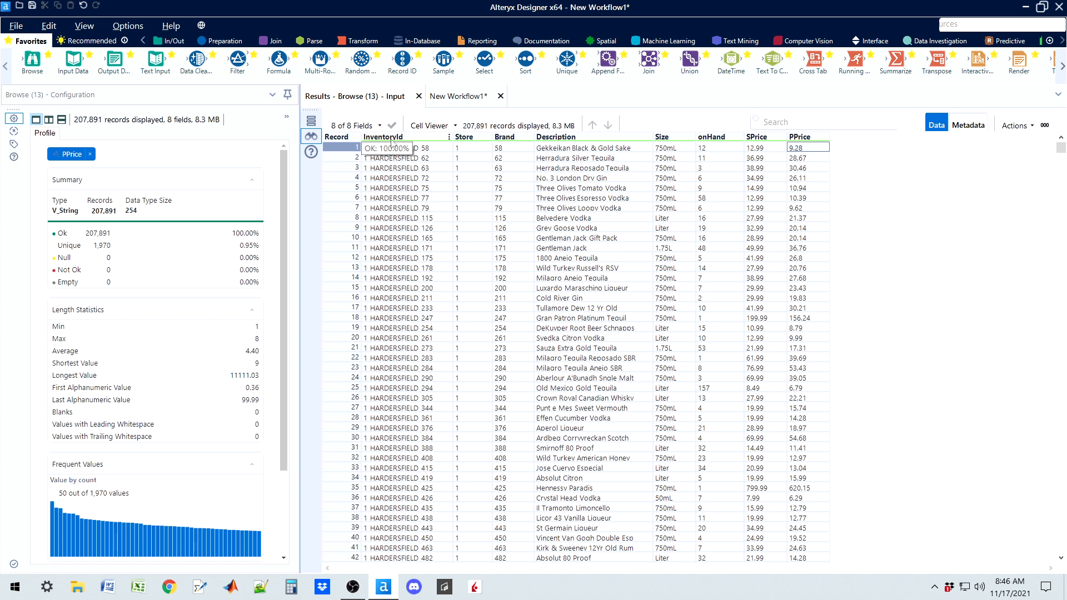
{"action": "left_click", "coordinate": [563, 179]}
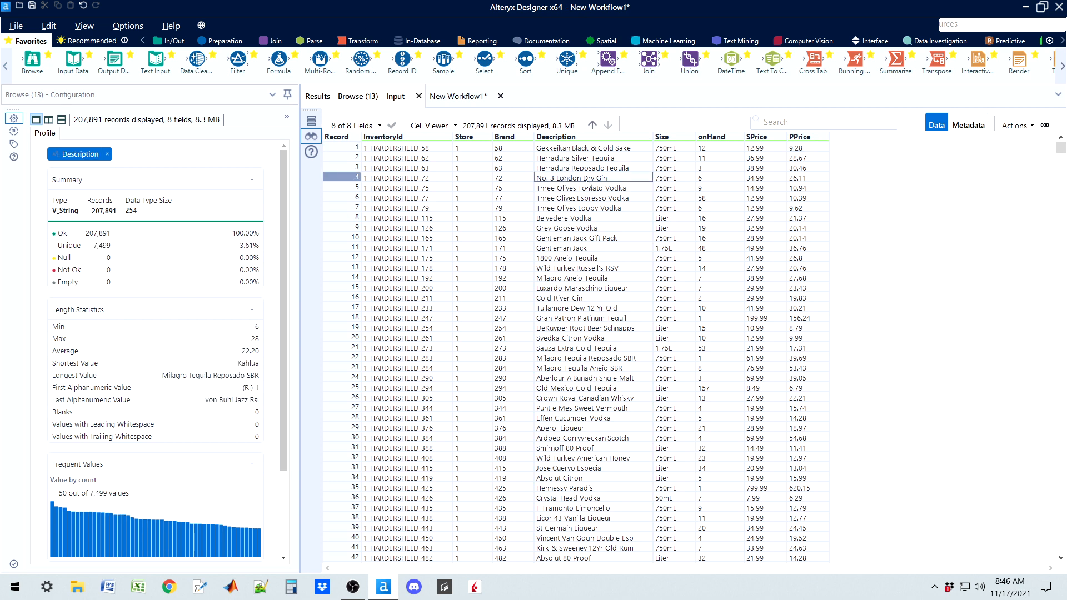
{"action": "left_click", "coordinate": [513, 179]}
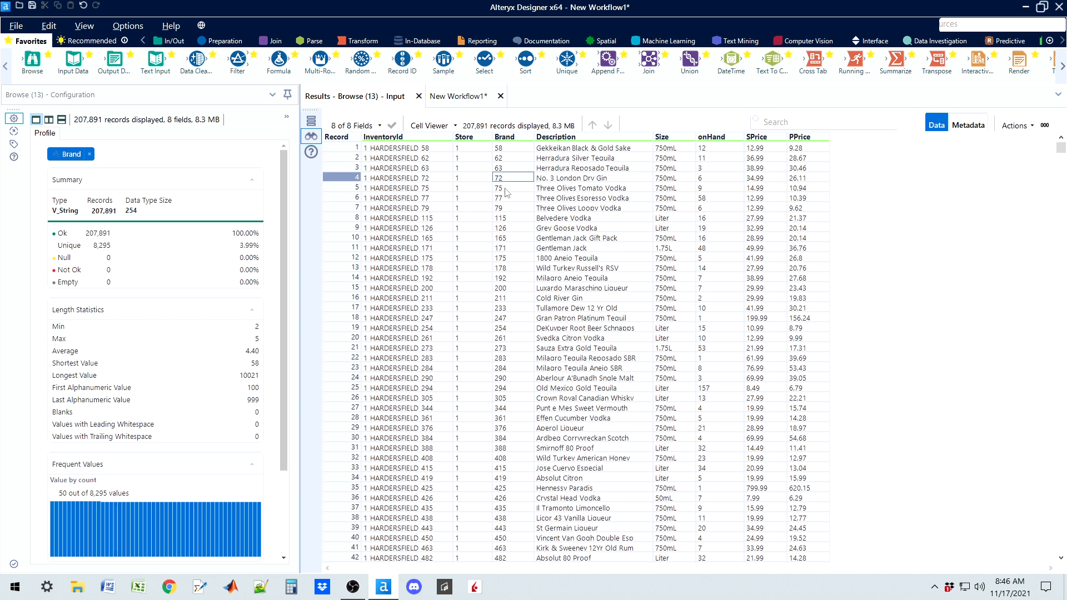
{"action": "left_click", "coordinate": [570, 148]}
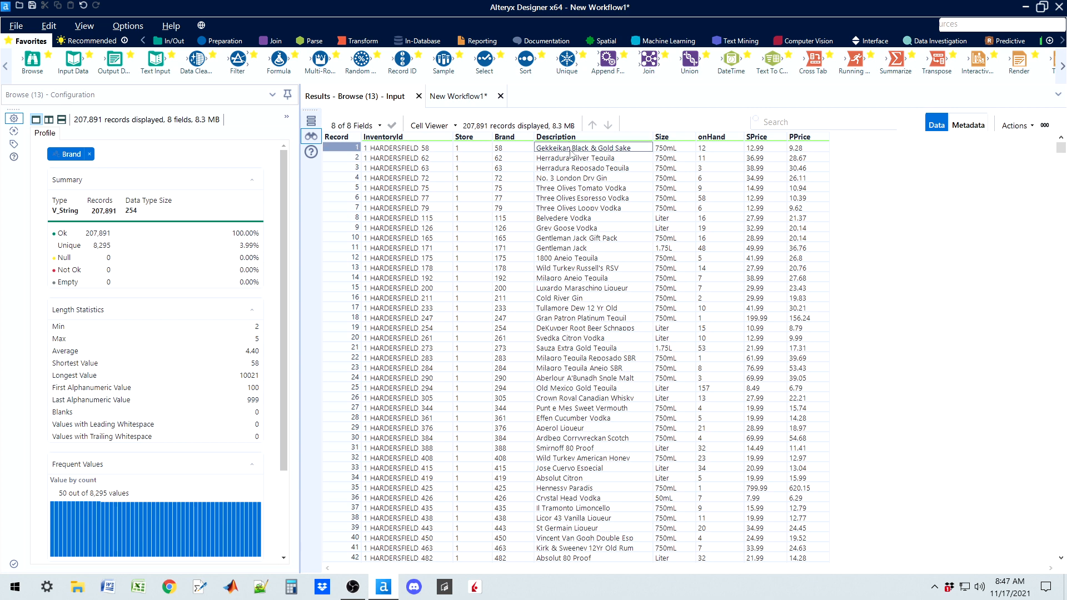
{"action": "left_click", "coordinate": [503, 150]}
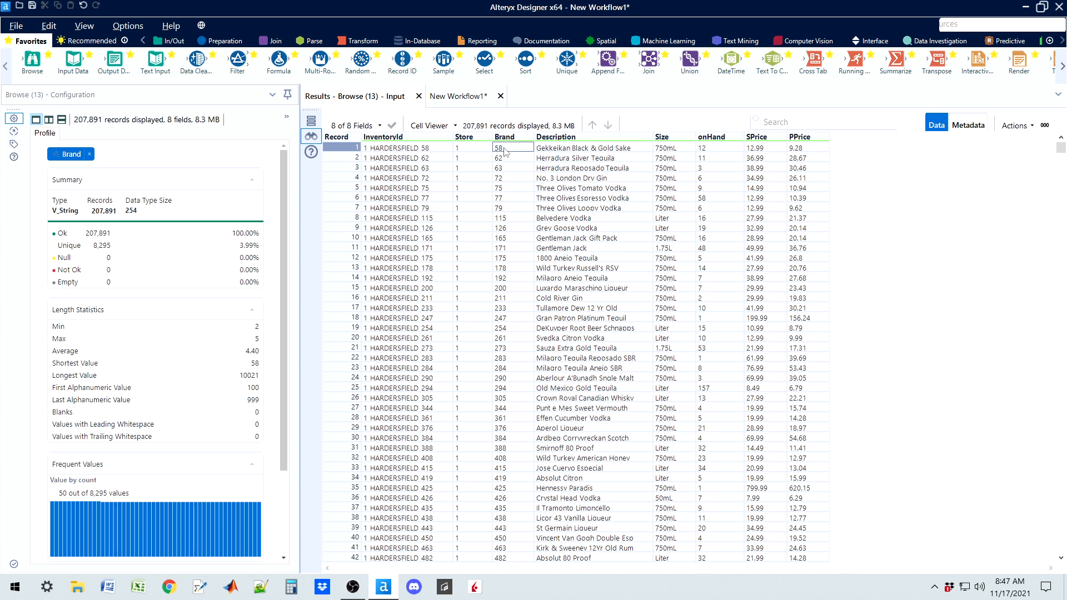
{"action": "left_click", "coordinate": [559, 152]}
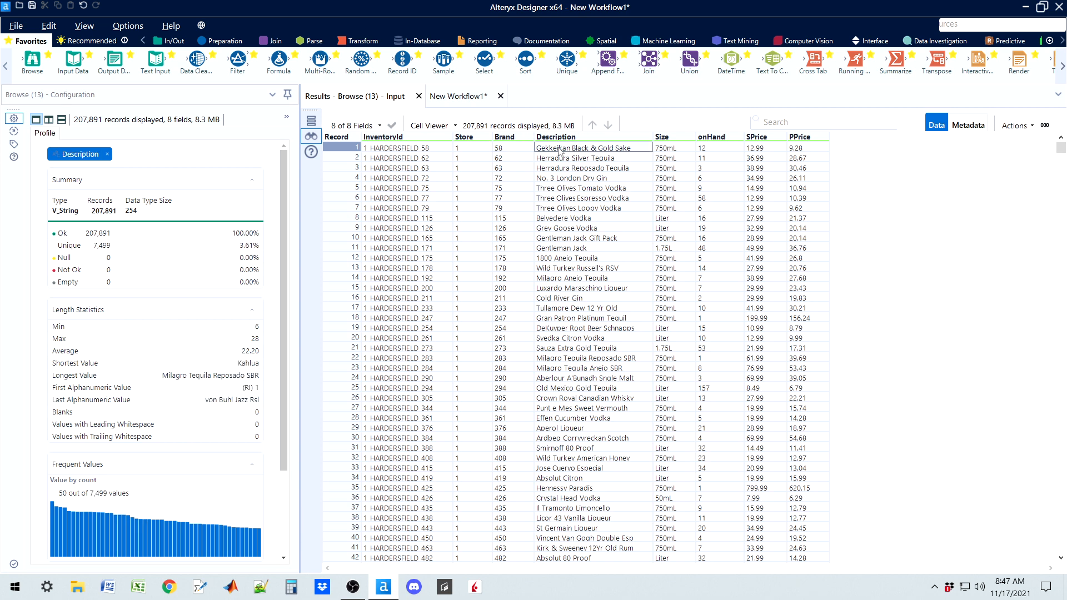
{"action": "left_click", "coordinate": [527, 151]}
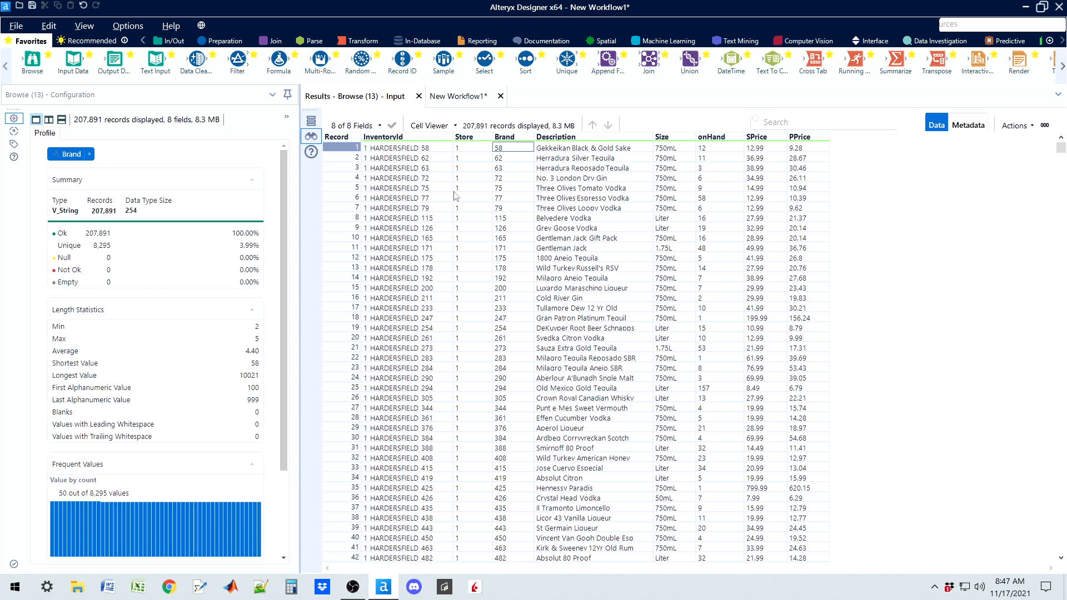
{"action": "left_click", "coordinate": [338, 146]}
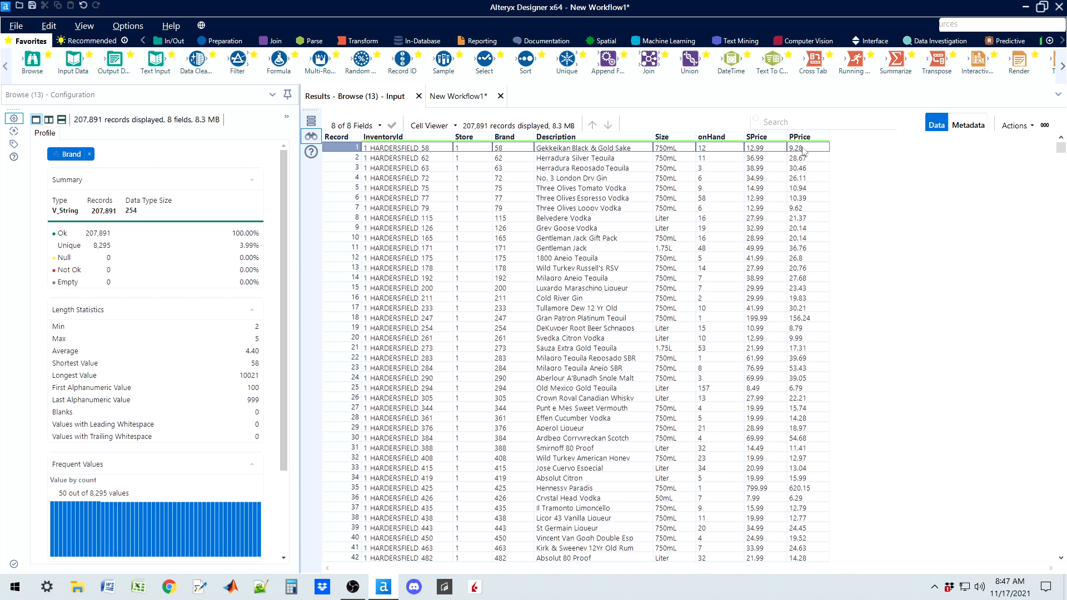
Add a Select tool after the Ending Inventory.csv input and set the onHand, SPrice and PPrice fields to type Double
{"action": "left_click", "coordinate": [463, 98]}
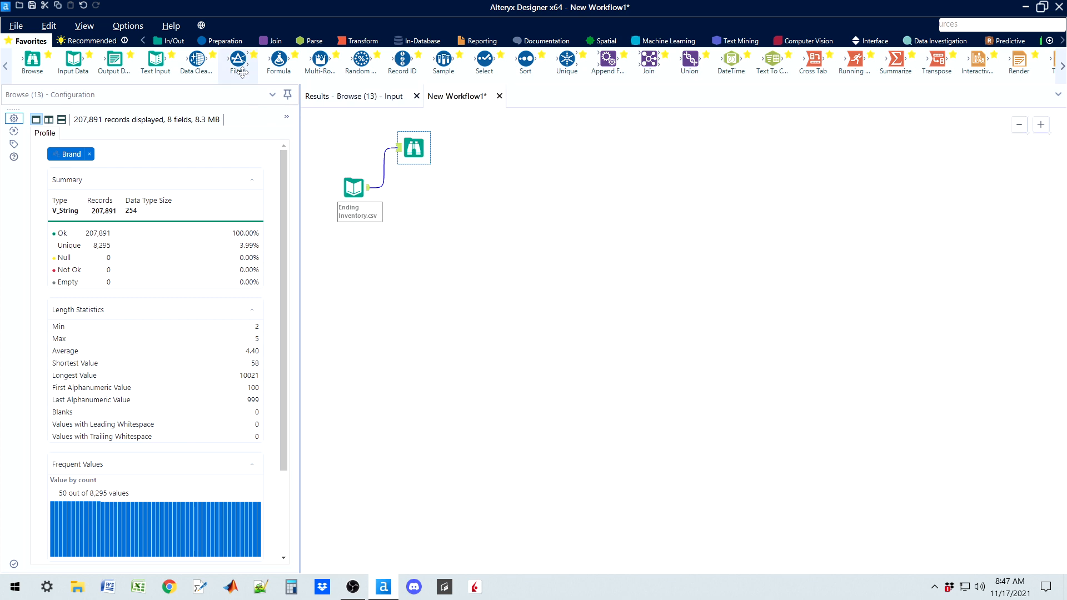
{"action": "left_click_drag", "start_coordinate": [484, 60], "coordinate": [413, 201]}
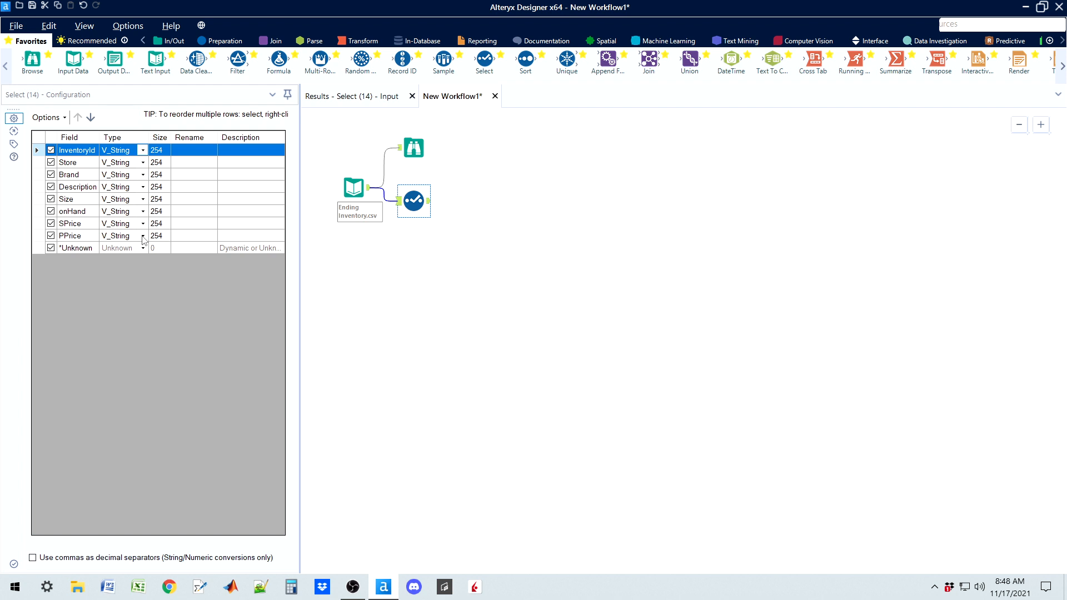
{"action": "left_click", "coordinate": [143, 212]}
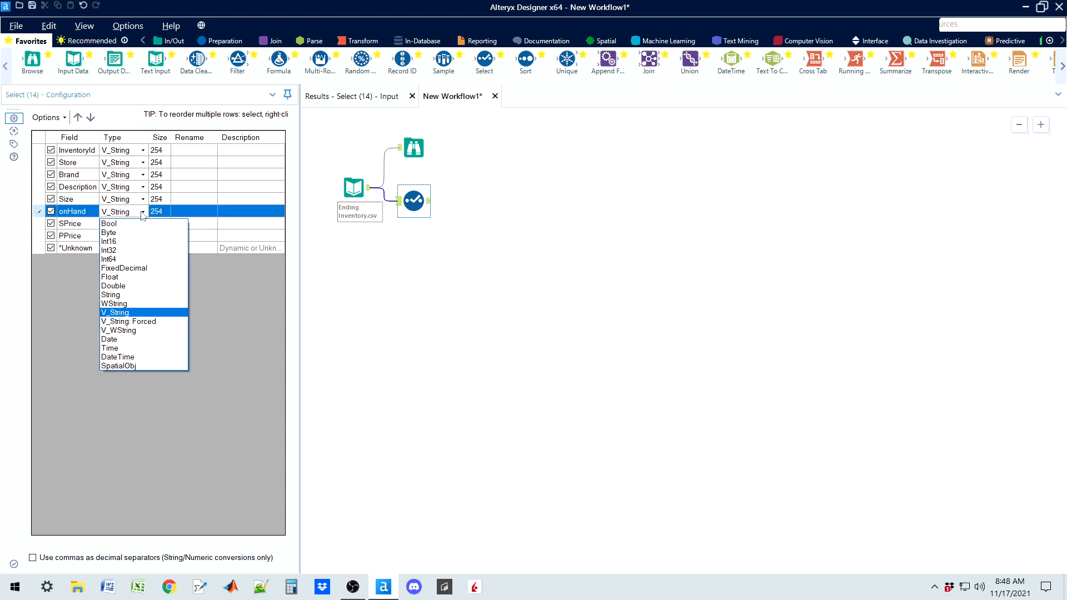
{"action": "left_click", "coordinate": [119, 287]}
{"action": "left_click", "coordinate": [143, 224]}
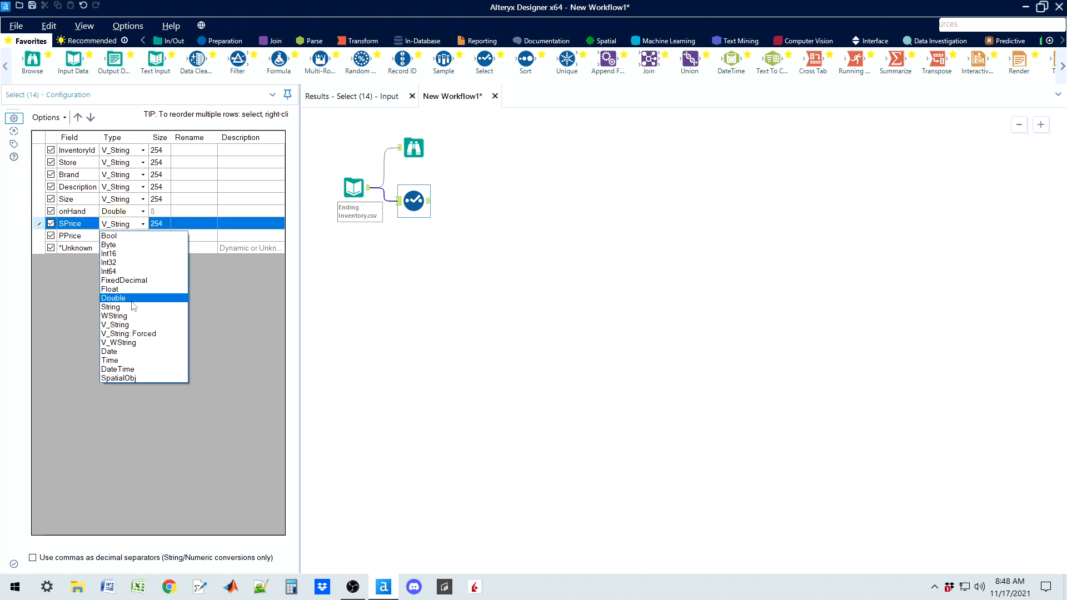
{"action": "left_click", "coordinate": [132, 299]}
{"action": "left_click", "coordinate": [143, 236]}
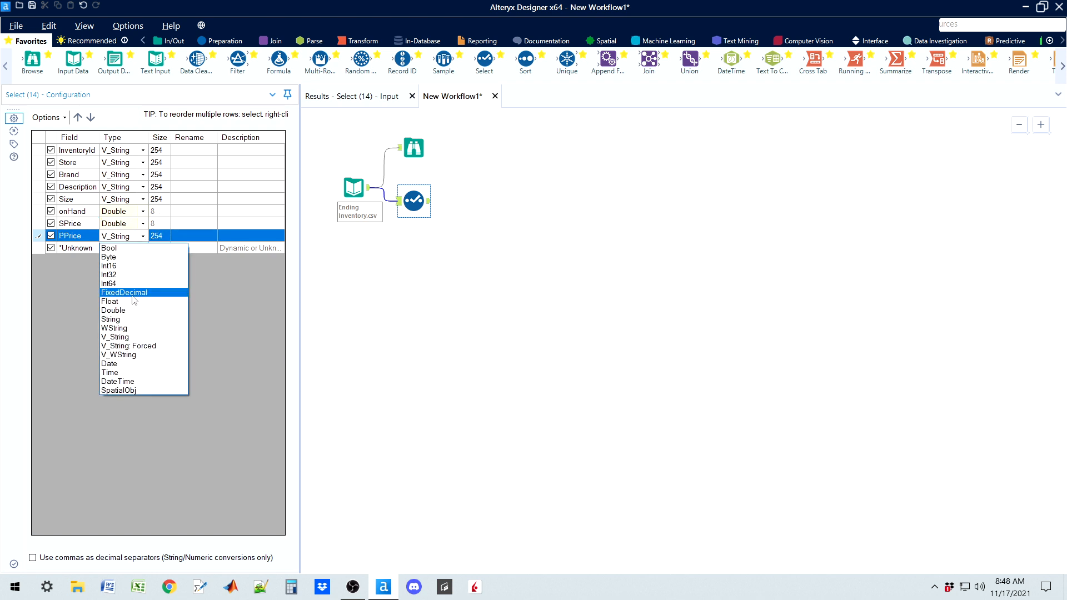
{"action": "left_click", "coordinate": [126, 309]}
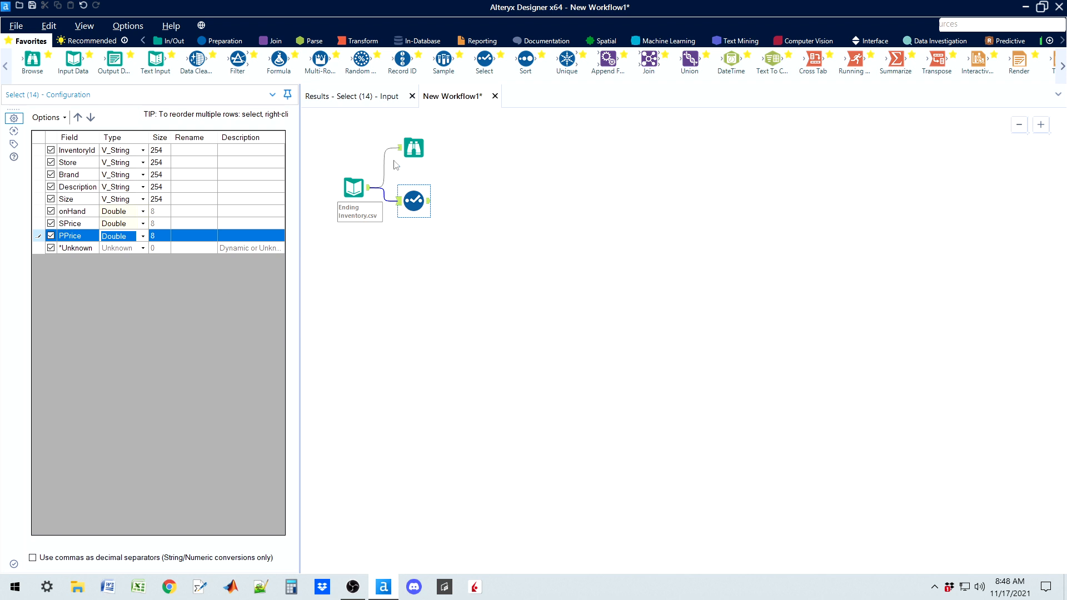
Add a Filter tool after the Select tool and set it to use a custom filter
{"action": "left_click_drag", "start_coordinate": [238, 59], "coordinate": [481, 200]}
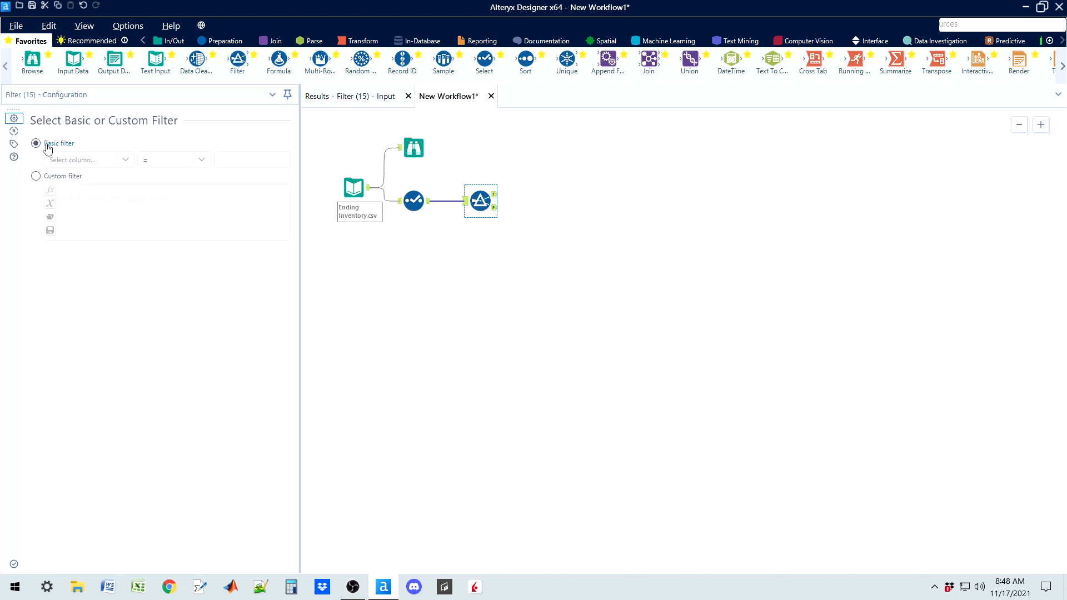
{"action": "left_click", "coordinate": [36, 176]}
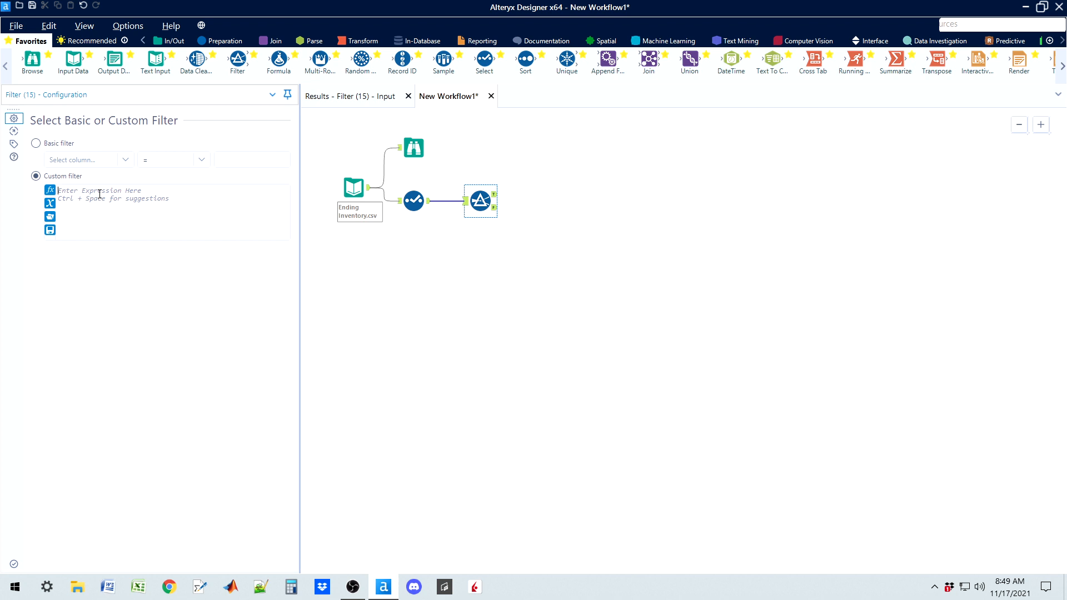
Look through the functions, existing columns and recent expressions available for the custom filter expression
{"action": "left_click", "coordinate": [50, 189]}
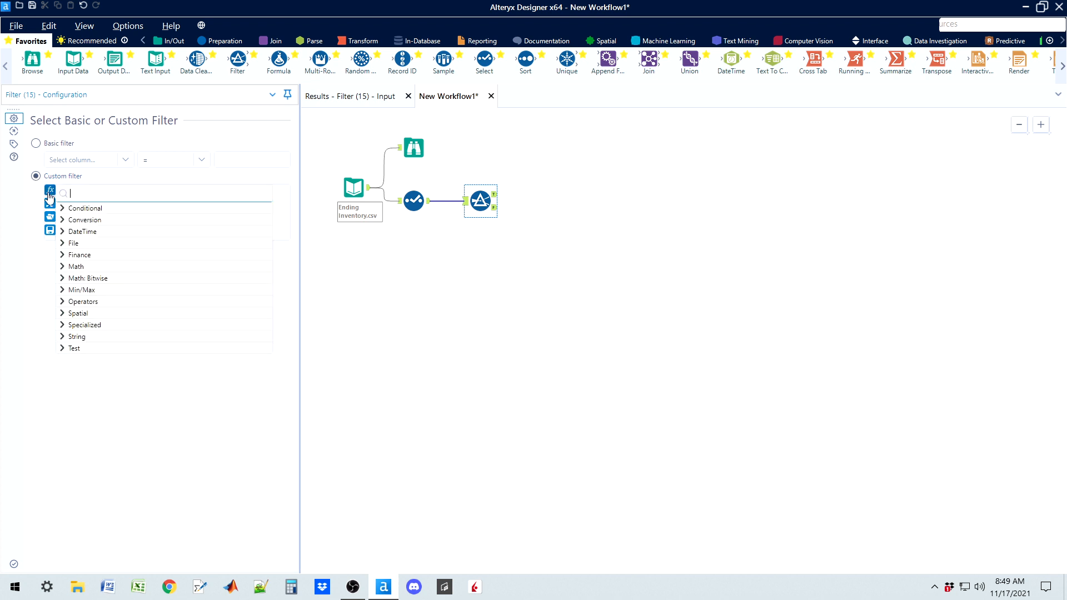
{"action": "left_click", "coordinate": [190, 175]}
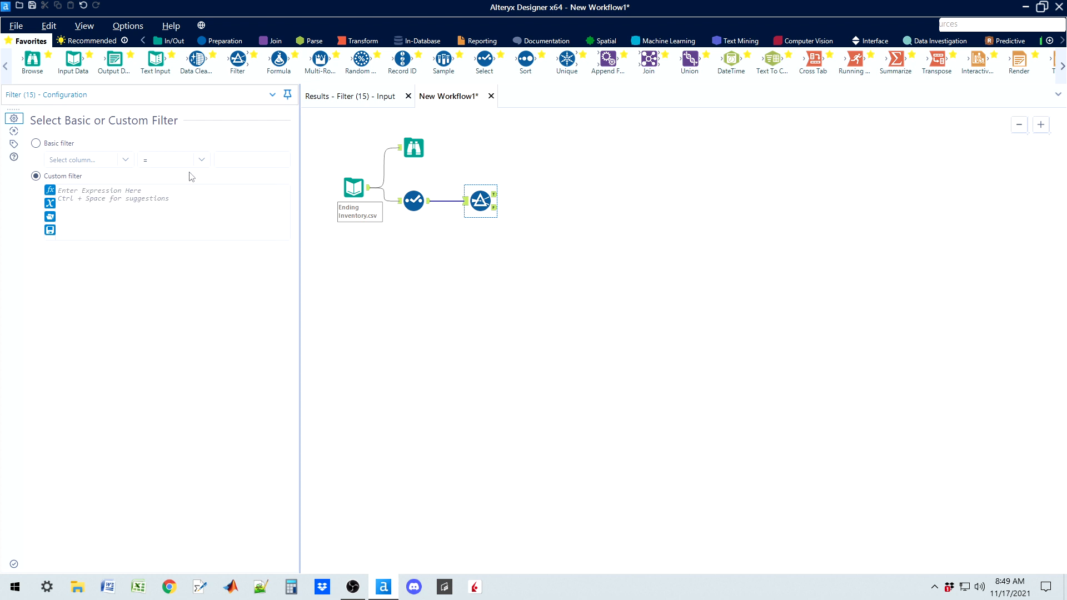
{"action": "left_click", "coordinate": [50, 204]}
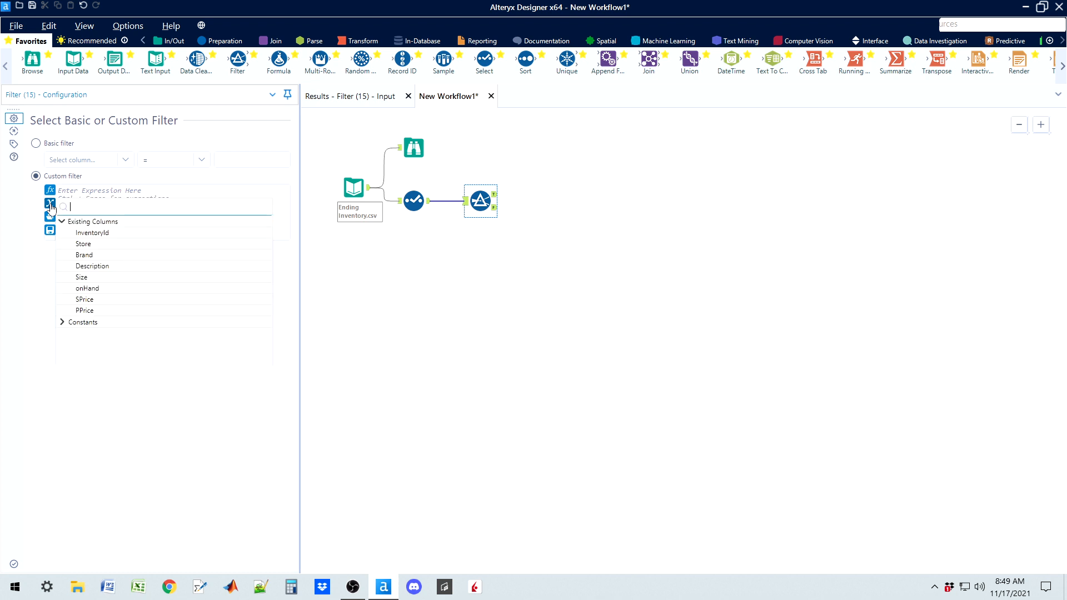
{"action": "left_click", "coordinate": [190, 177]}
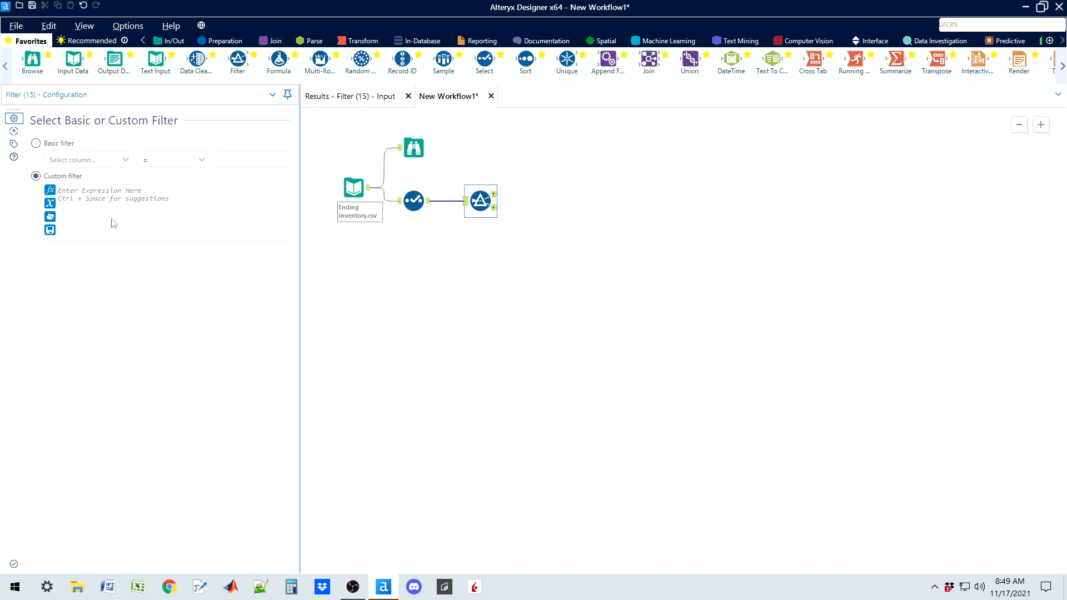
{"action": "left_click", "coordinate": [50, 218]}
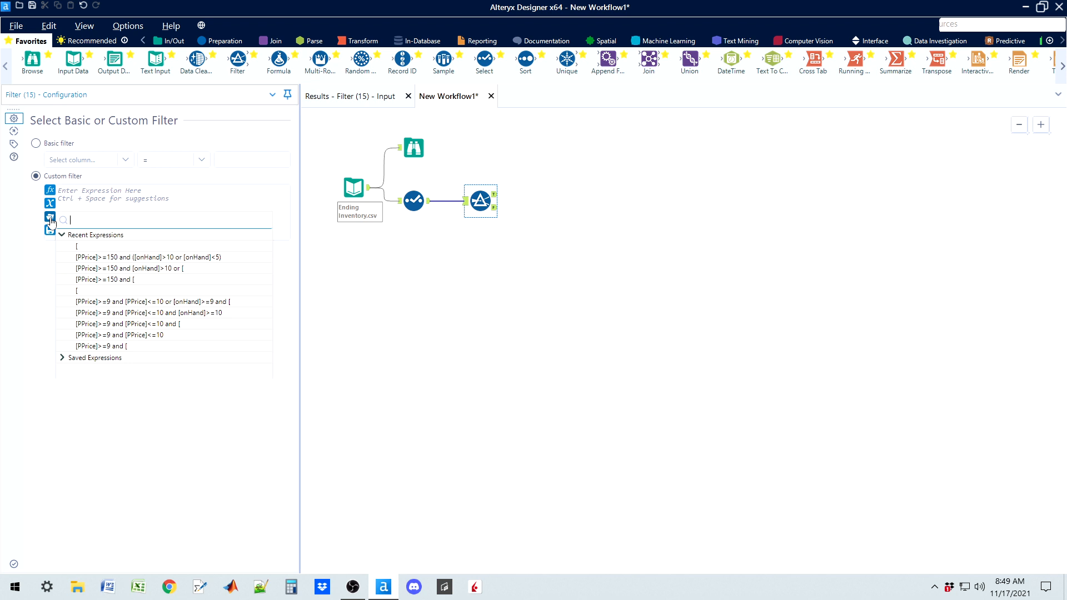
{"action": "left_click", "coordinate": [128, 181]}
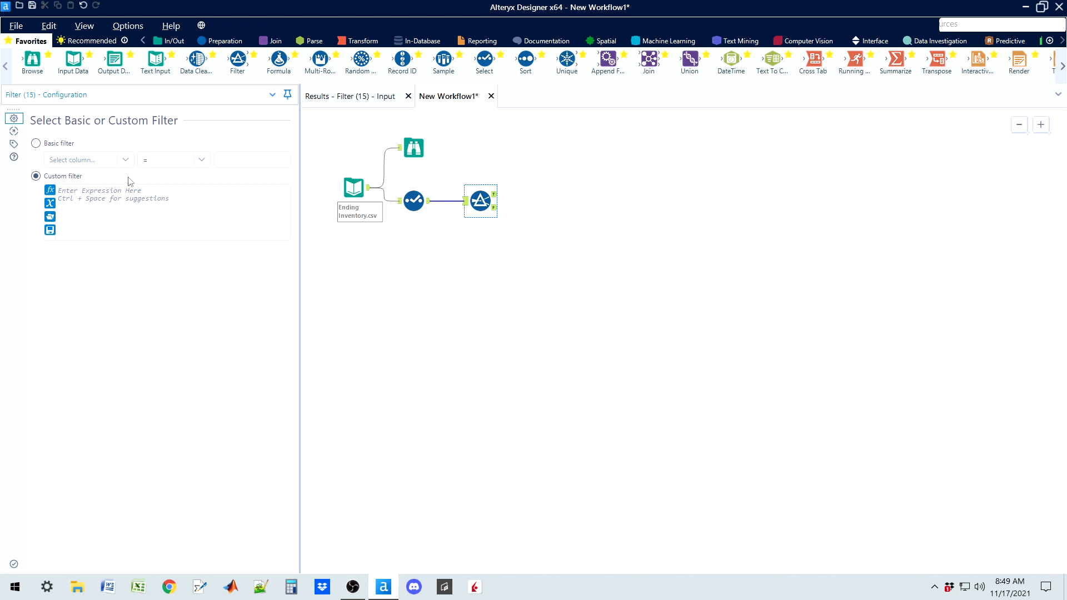
{"action": "left_click", "coordinate": [50, 217]}
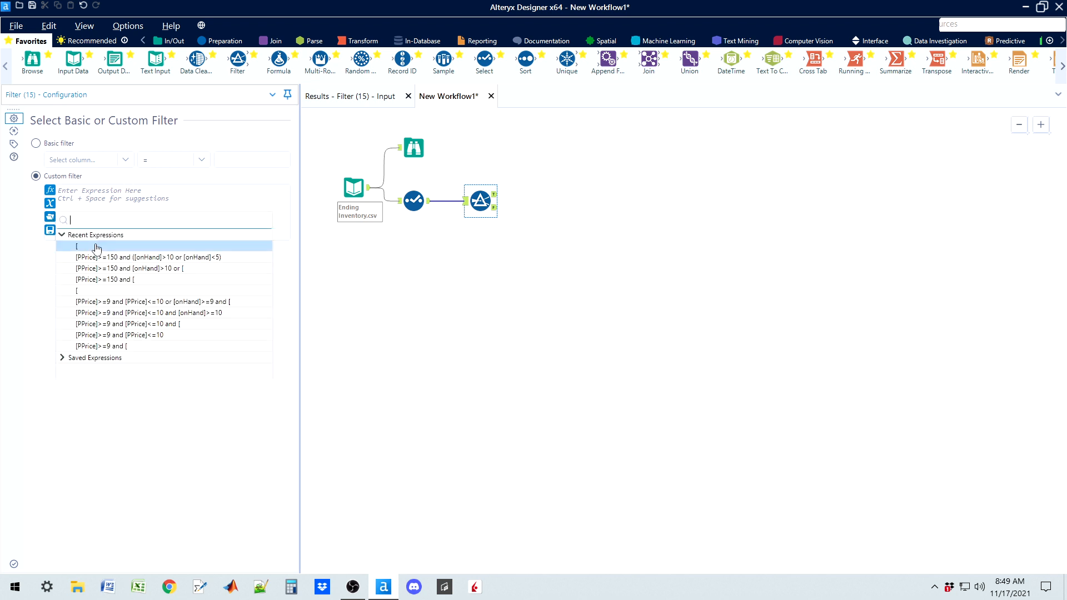
{"action": "left_click", "coordinate": [122, 178]}
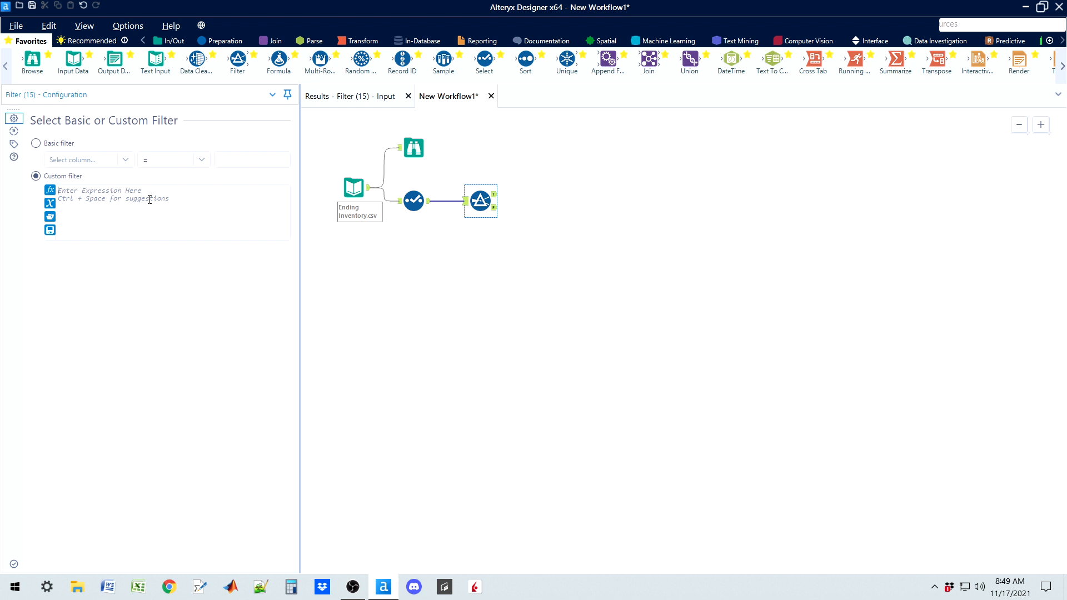
{"action": "type", "text": "["}
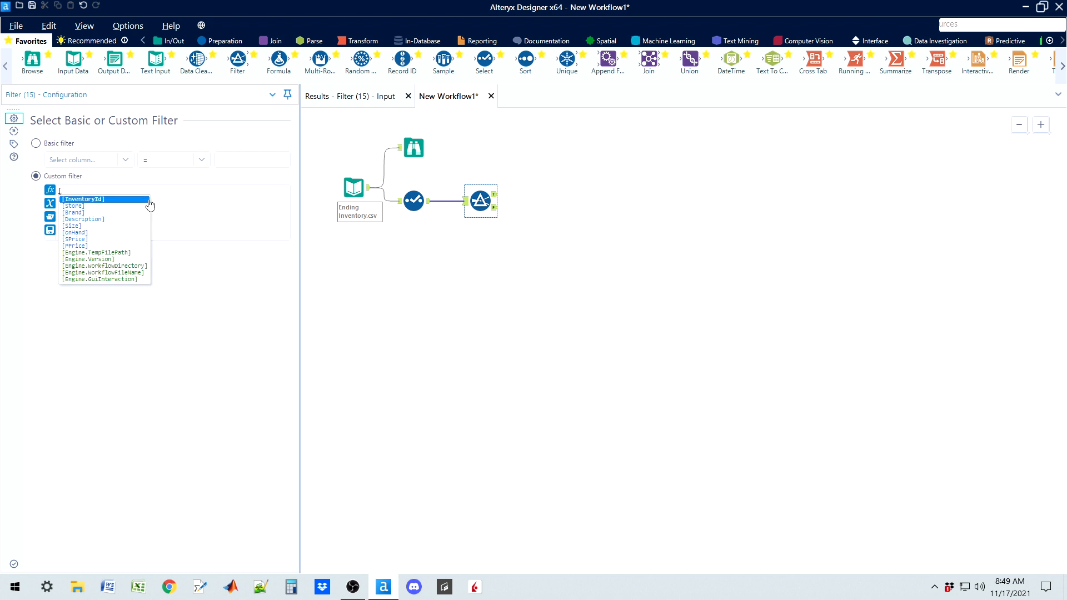
{"action": "double_click", "coordinate": [86, 240]}
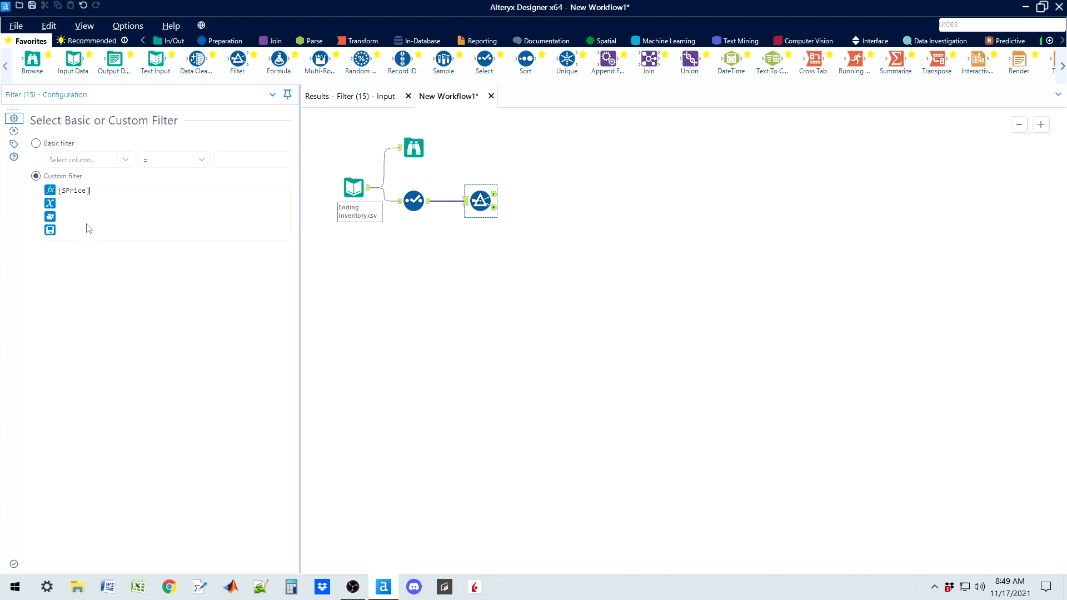
{"action": "key", "text": "BackSpace"}
{"action": "key", "text": "BackSpace"}
{"action": "key", "text": "BackSpace"}
{"action": "key", "text": "BackSpace"}
{"action": "key", "text": "BackSpace"}
{"action": "key", "text": "BackSpace"}
Set the custom filter expression to [PPrice]>=150
{"action": "type", "text": "["}
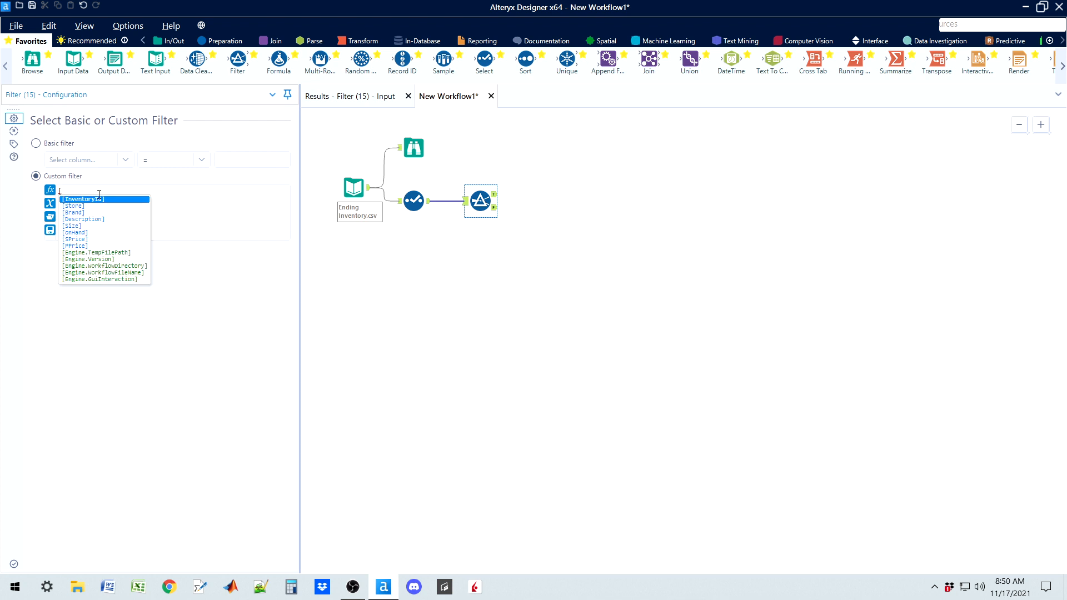
{"action": "left_click", "coordinate": [106, 246]}
{"action": "double_click", "coordinate": [105, 246]}
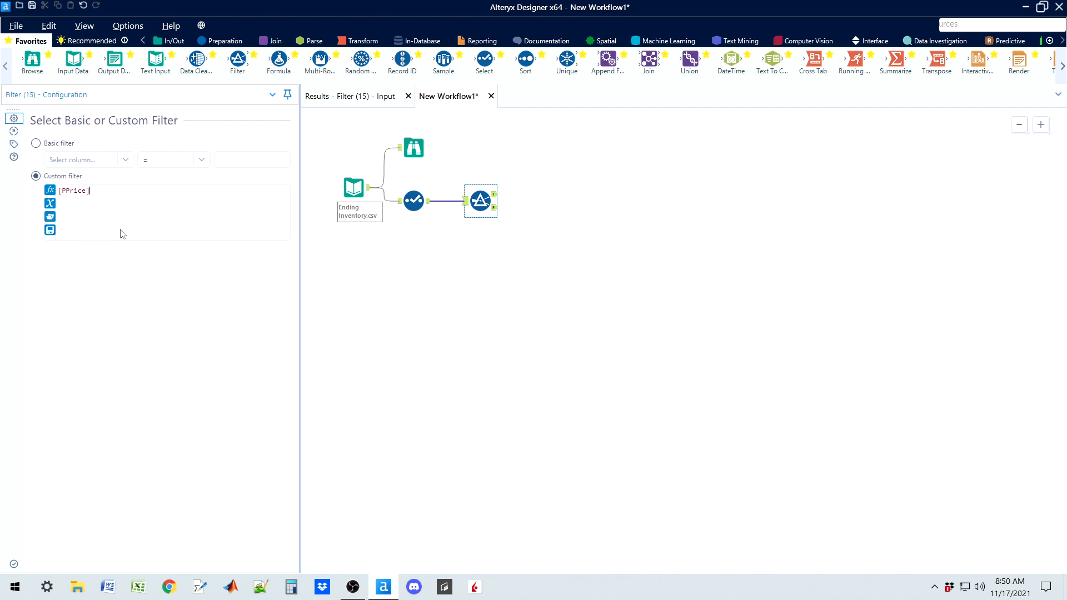
{"action": "type", "text": ">=150"}
{"action": "left_click", "coordinate": [90, 190]}
{"action": "left_click", "coordinate": [101, 190]}
{"action": "left_click", "coordinate": [123, 189]}
Examine the first record's PPrice and the PPrice profile in the unfiltered inventory data
{"action": "left_click", "coordinate": [425, 163]}
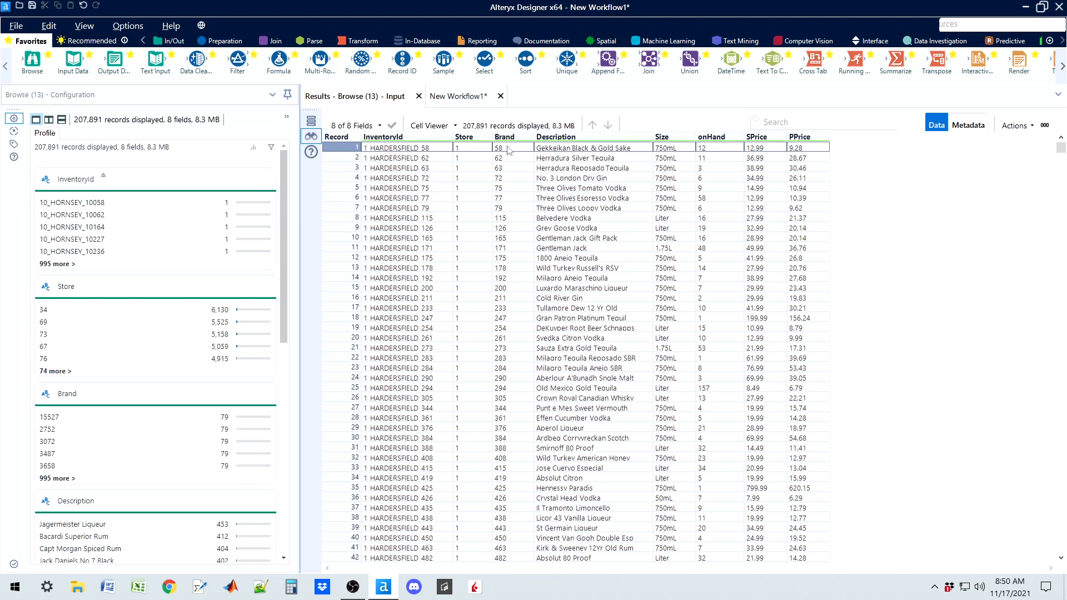
{"action": "left_click", "coordinate": [805, 149]}
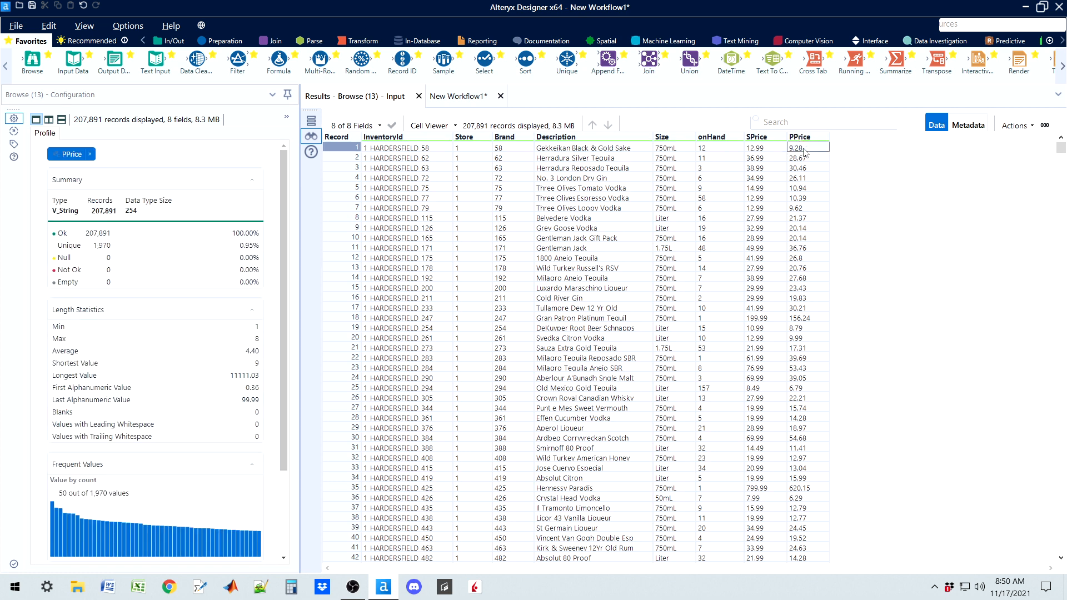
{"action": "left_click", "coordinate": [454, 96]}
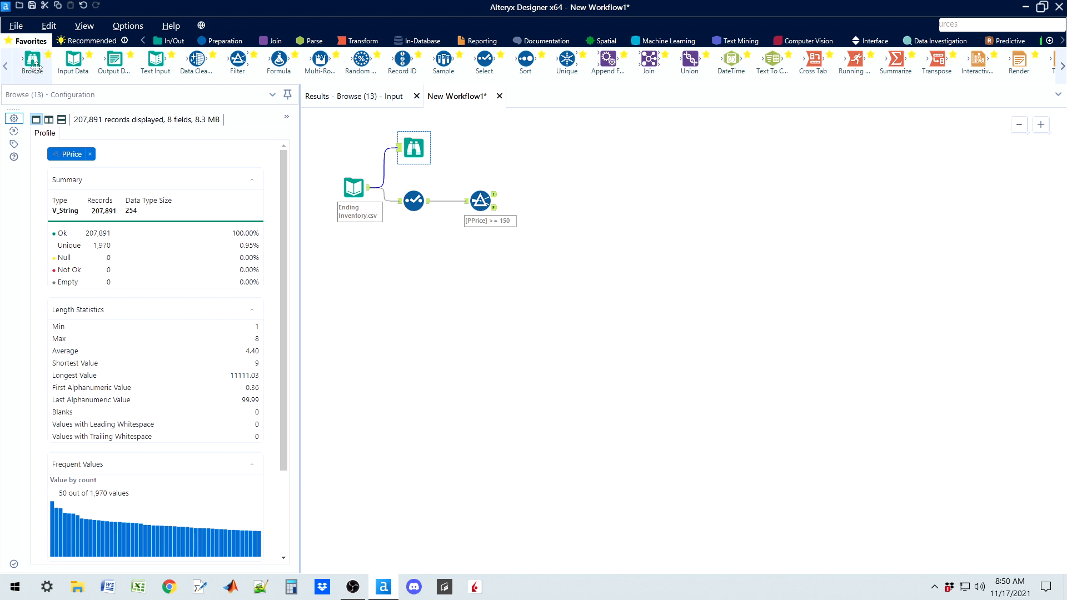
Add a Browse tool to the filter's True output, run the workflow and review the filtered records
{"action": "left_click_drag", "start_coordinate": [35, 66], "coordinate": [547, 166]}
{"action": "key", "text": "ctrl+r"}
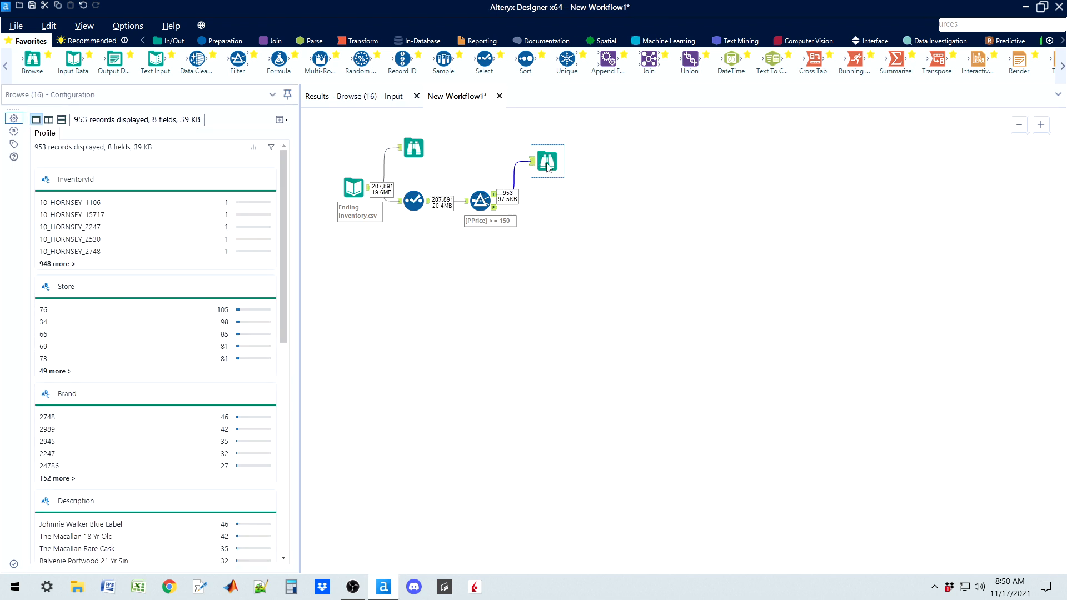
{"action": "left_click", "coordinate": [357, 104]}
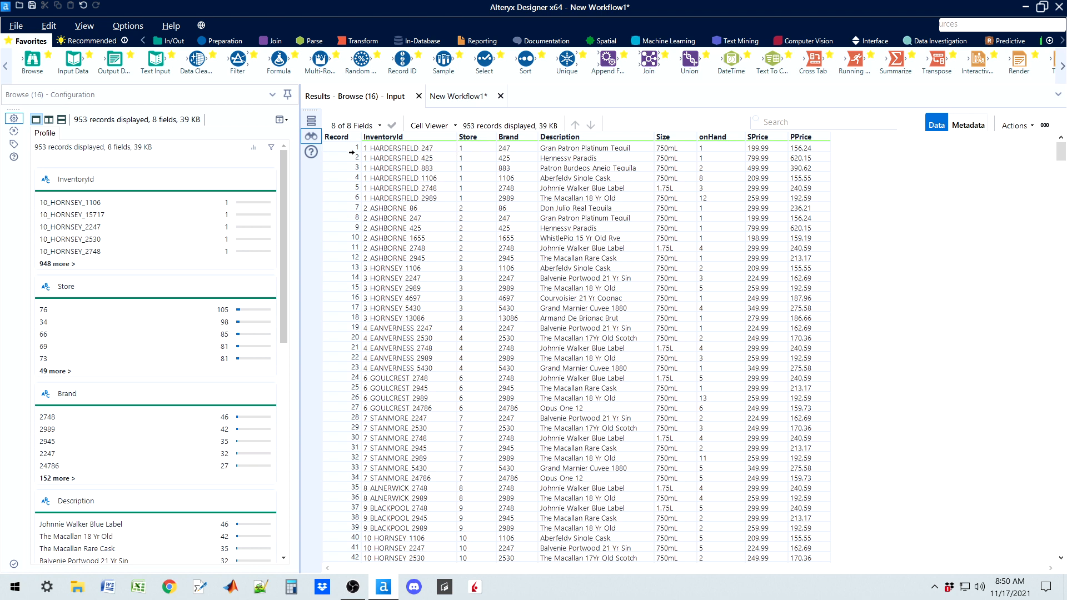
{"action": "left_click", "coordinate": [335, 149]}
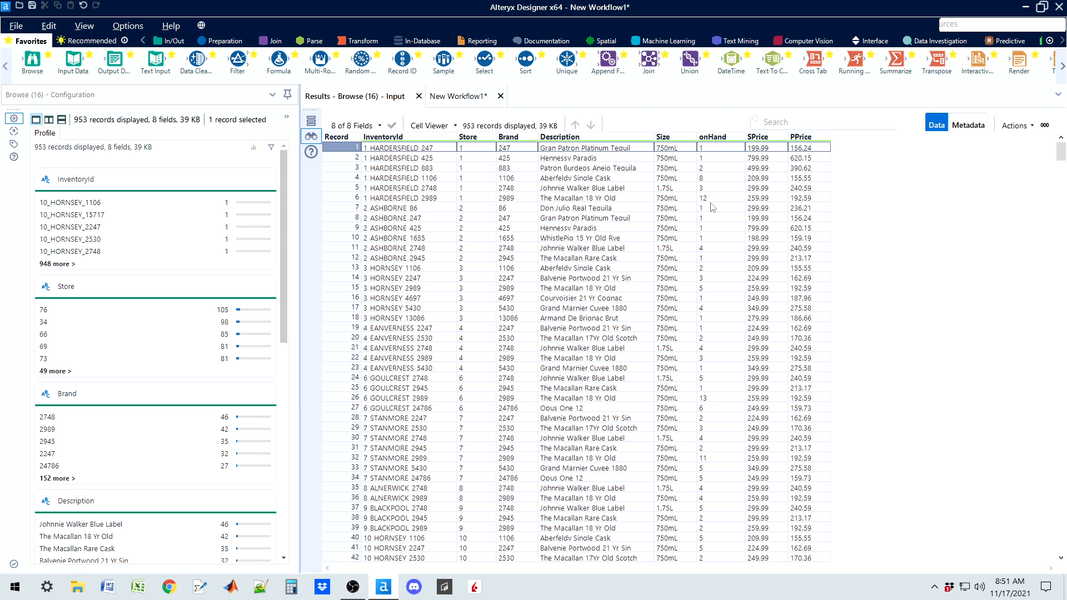
{"action": "left_click", "coordinate": [443, 102]}
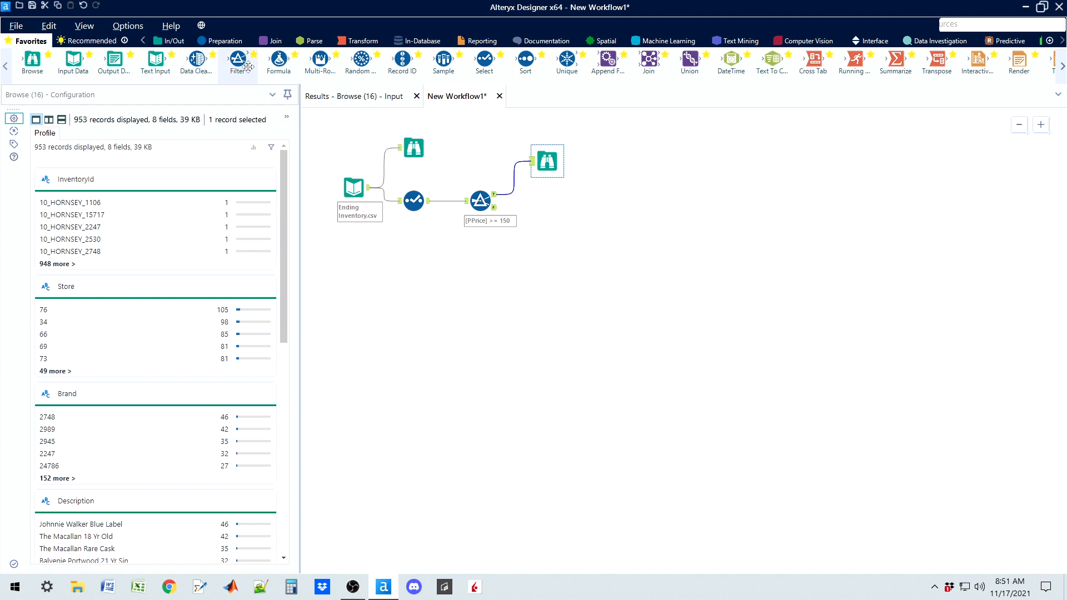
Add a second Filter tool to the first filter's True output with the custom expression [onHand]>10
{"action": "left_click_drag", "start_coordinate": [237, 60], "coordinate": [547, 201]}
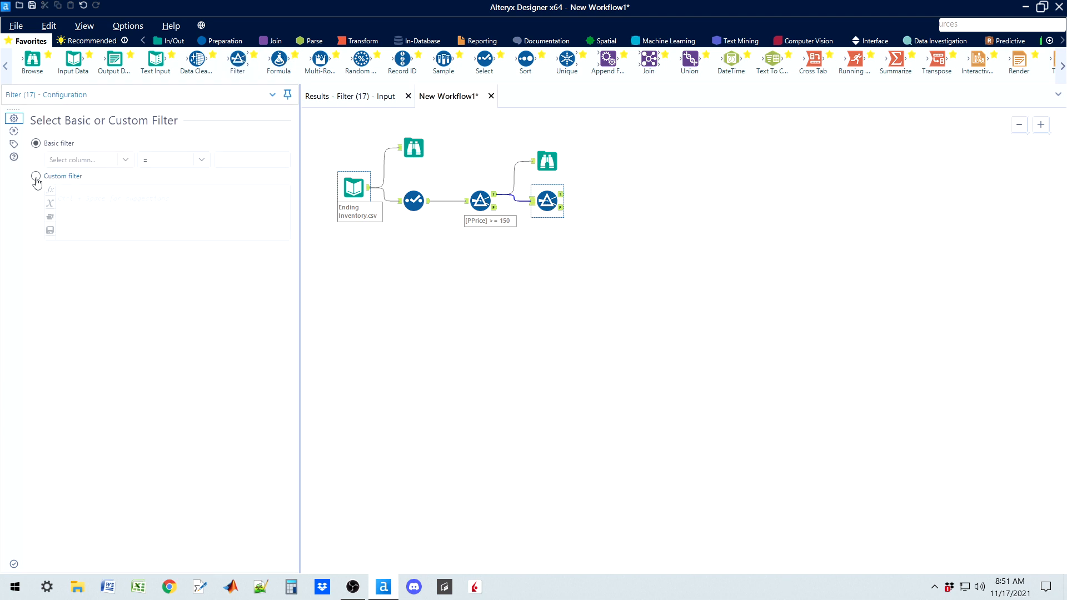
{"action": "left_click", "coordinate": [35, 176]}
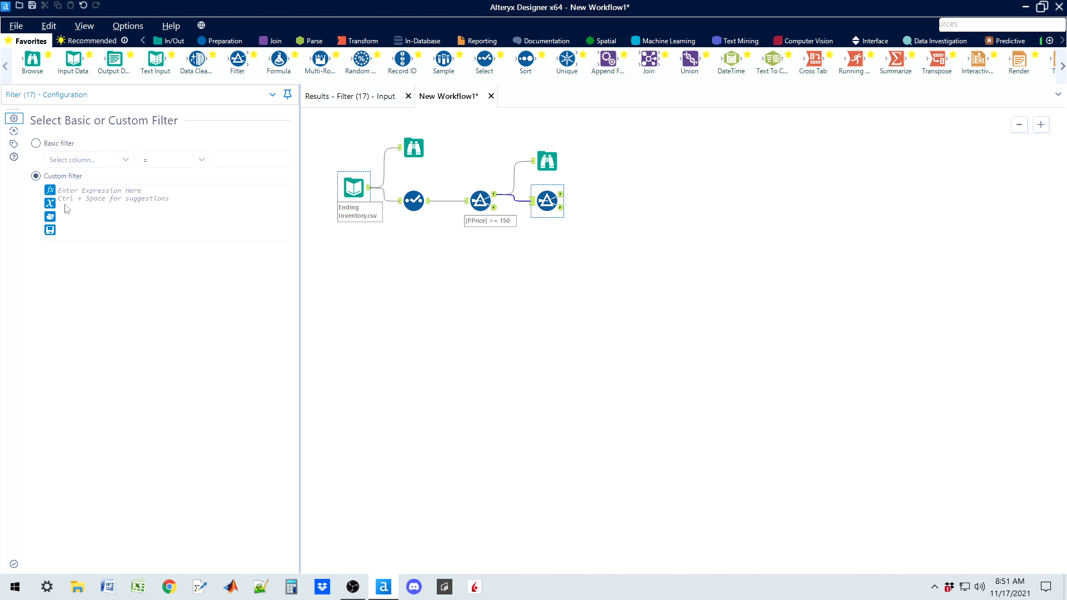
{"action": "left_click", "coordinate": [66, 209]}
{"action": "type", "text": "["}
{"action": "left_click", "coordinate": [83, 234]}
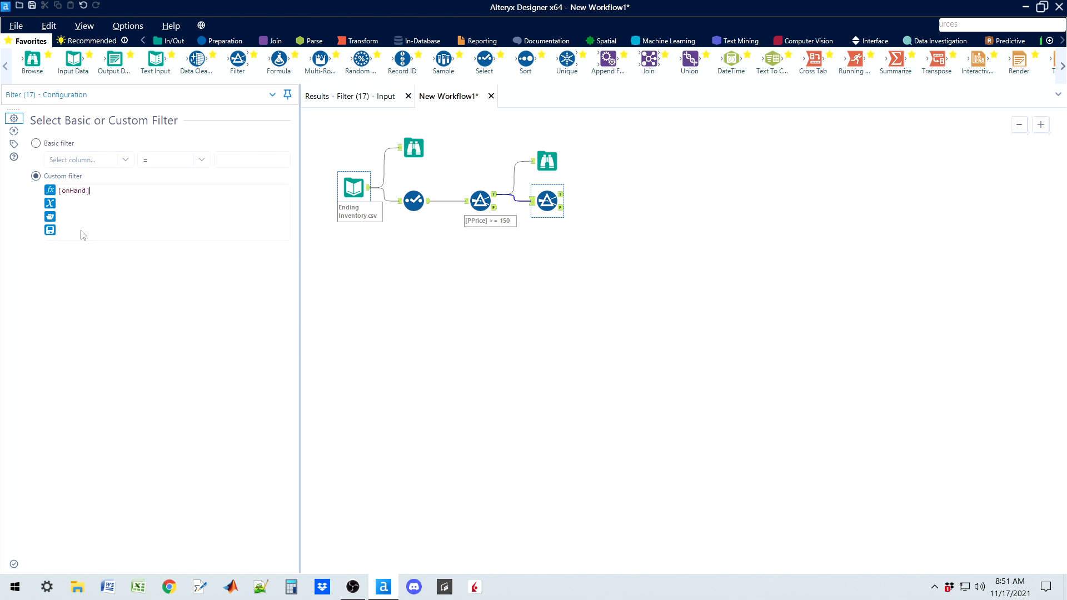
{"action": "type", "text": ">10"}
Add a Browse tool to the second filter's True output, run the workflow and open its results
{"action": "left_click_drag", "start_coordinate": [32, 61], "coordinate": [606, 182]}
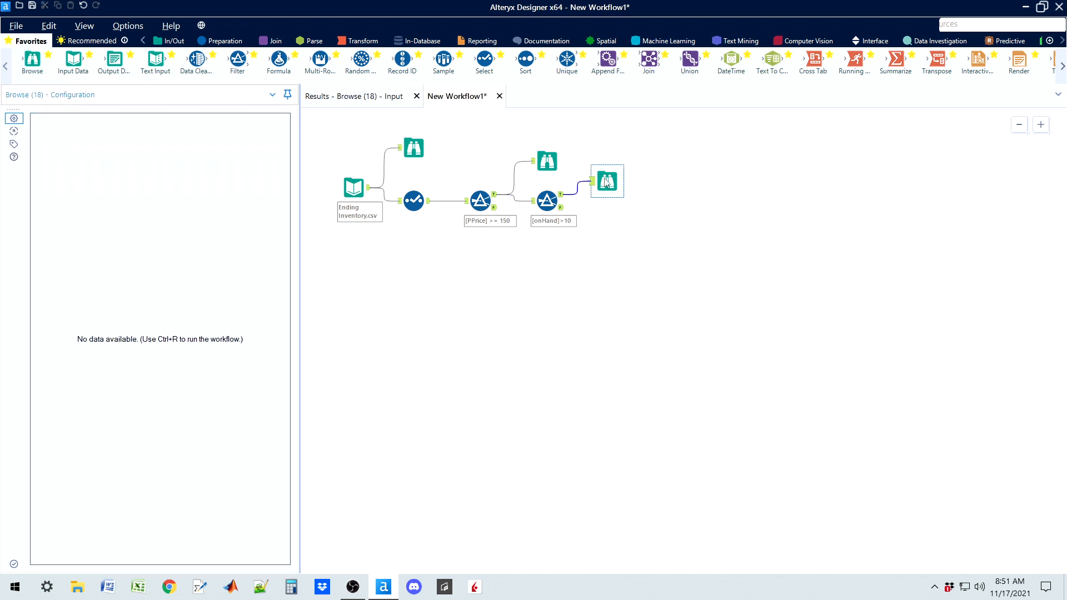
{"action": "key", "text": "ctrl+r"}
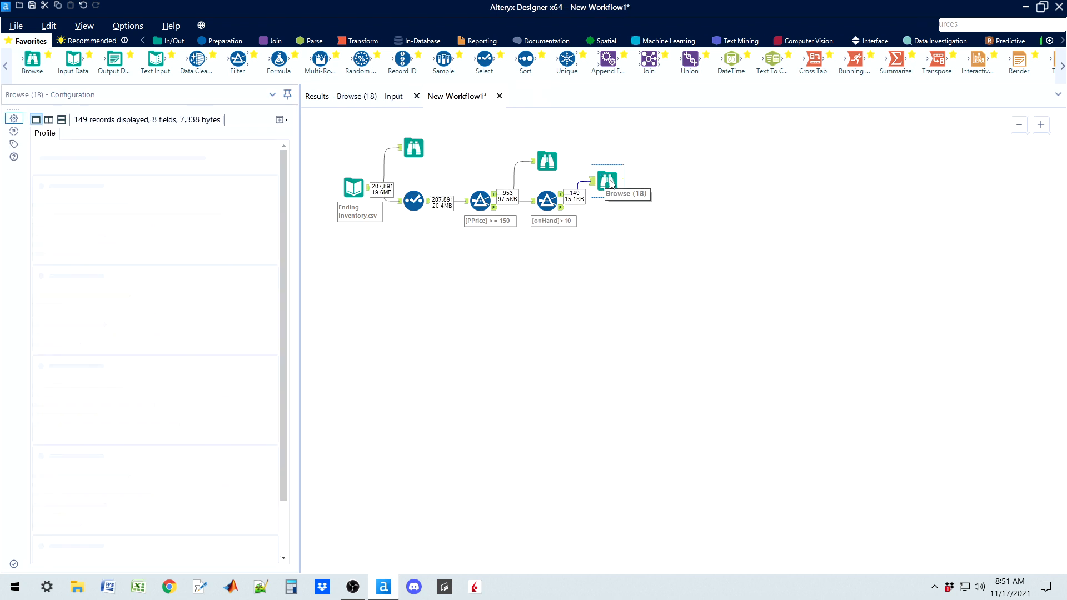
{"action": "left_click", "coordinate": [353, 96]}
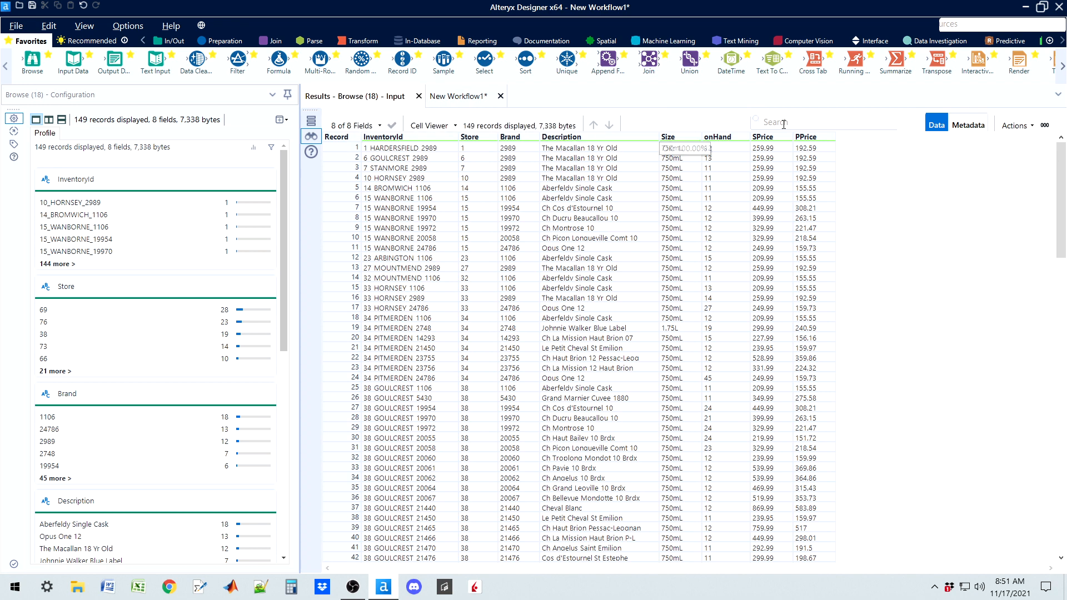
Examine the first records that pass both filters, comparing their Description, Brand and Store values
{"action": "left_click", "coordinate": [800, 149]}
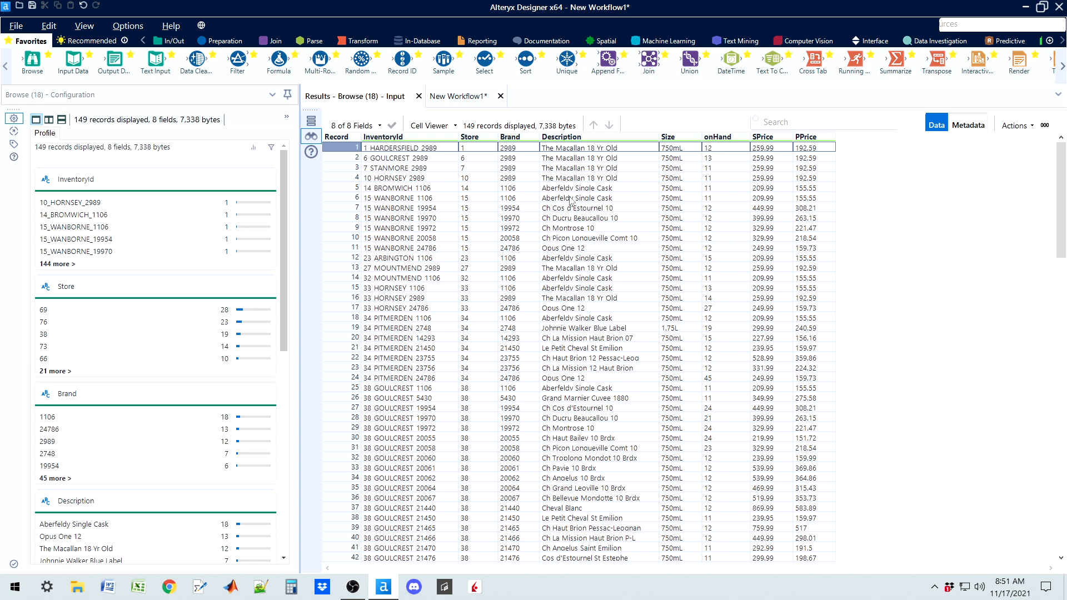
{"action": "left_click", "coordinate": [556, 151]}
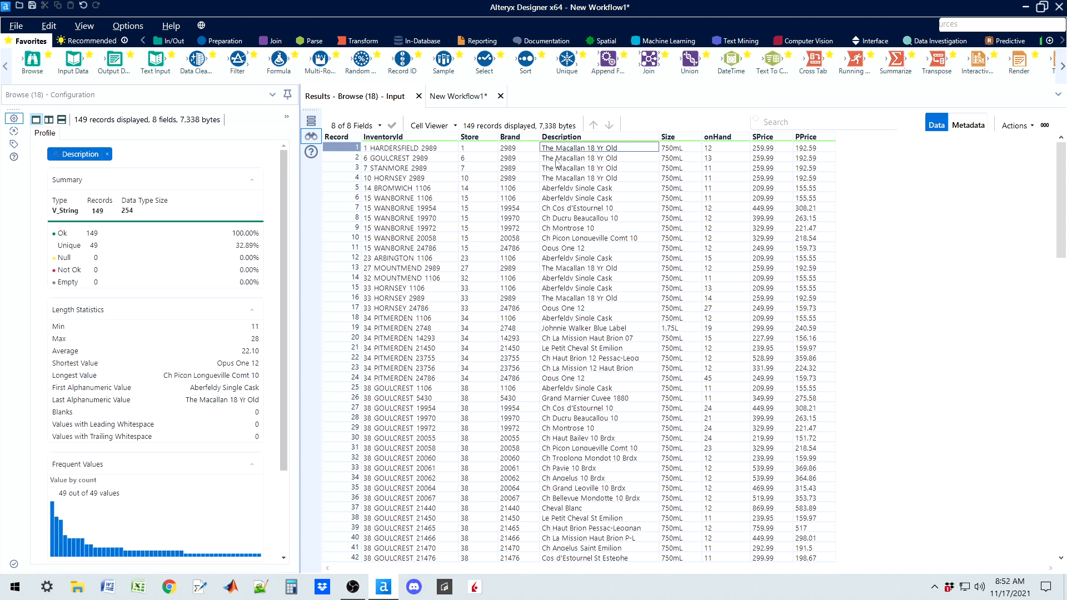
{"action": "left_click", "coordinate": [558, 160]}
{"action": "left_click", "coordinate": [558, 170]}
{"action": "left_click", "coordinate": [561, 178]}
{"action": "left_click", "coordinate": [559, 150]}
{"action": "left_click", "coordinate": [525, 151]}
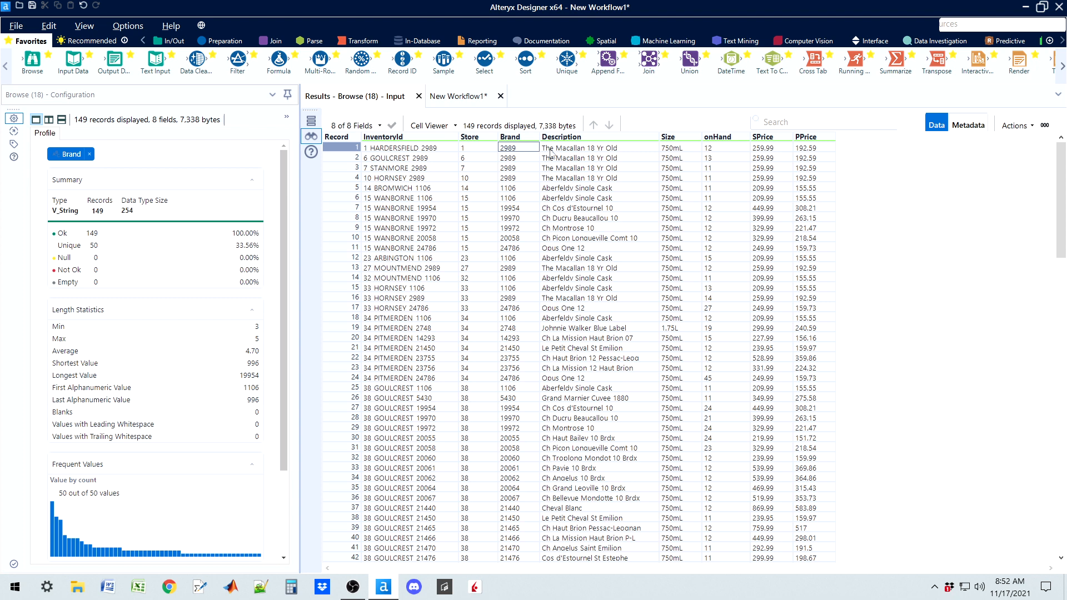
{"action": "left_click", "coordinate": [550, 150]}
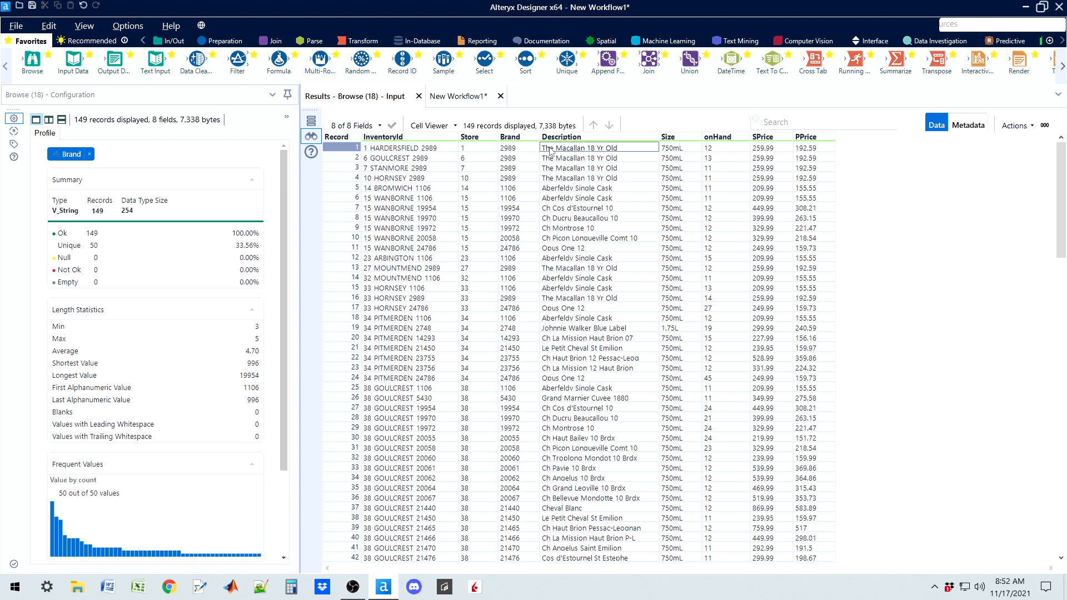
{"action": "left_click", "coordinate": [516, 150]}
{"action": "left_click", "coordinate": [462, 150]}
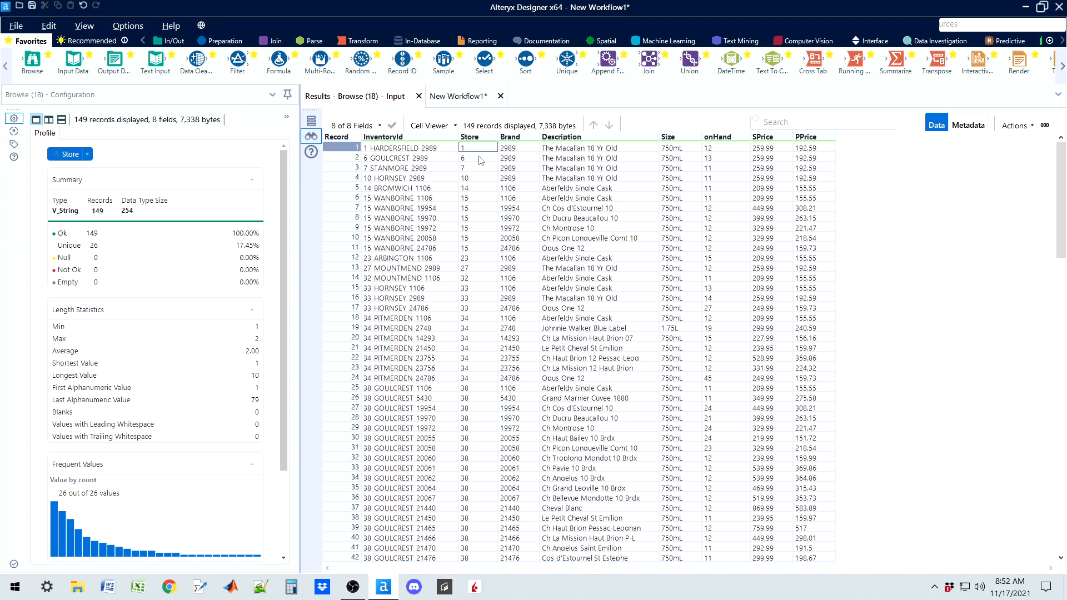
{"action": "left_click", "coordinate": [460, 158]}
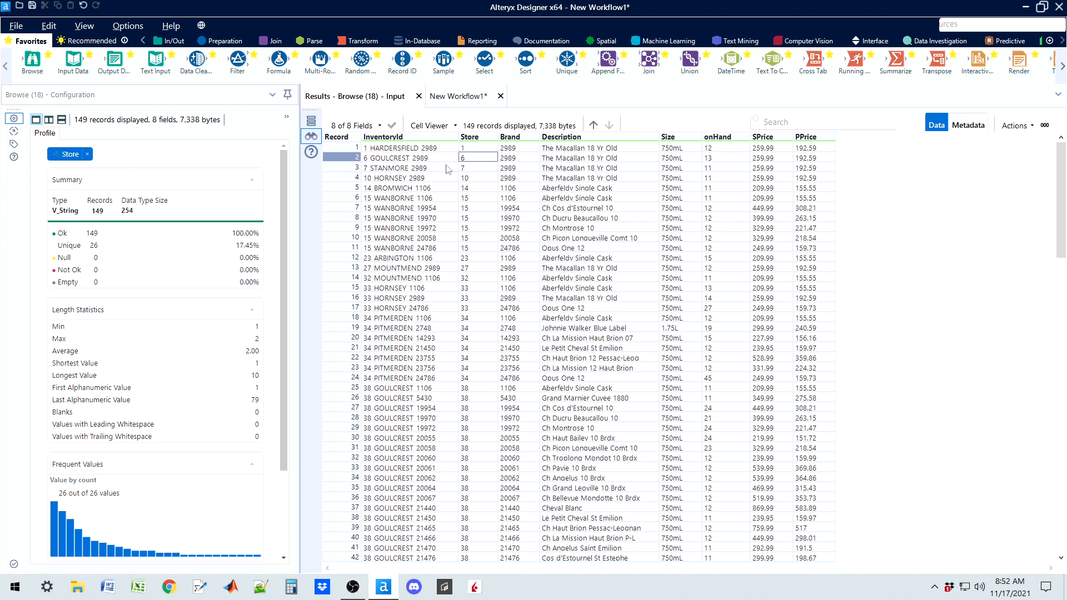
{"action": "left_click", "coordinate": [477, 168]}
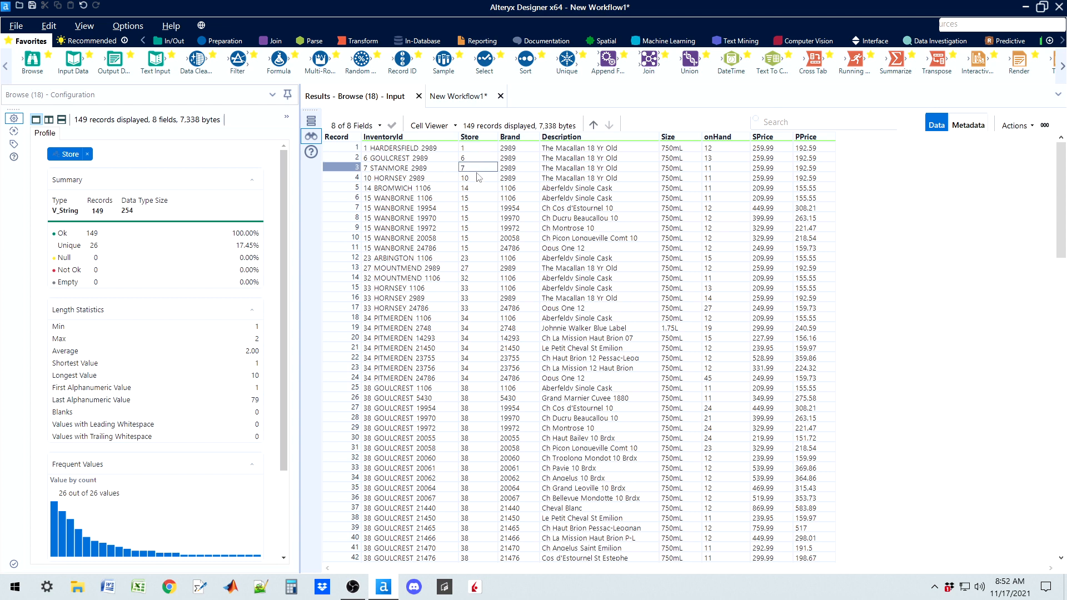
{"action": "left_click", "coordinate": [473, 178]}
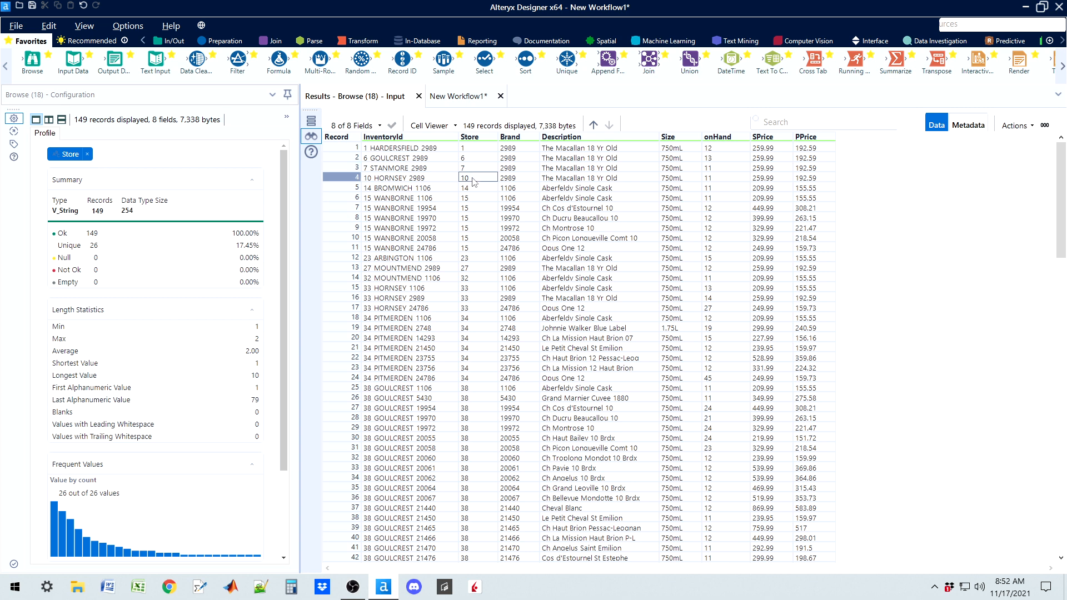
{"action": "left_click", "coordinate": [465, 98]}
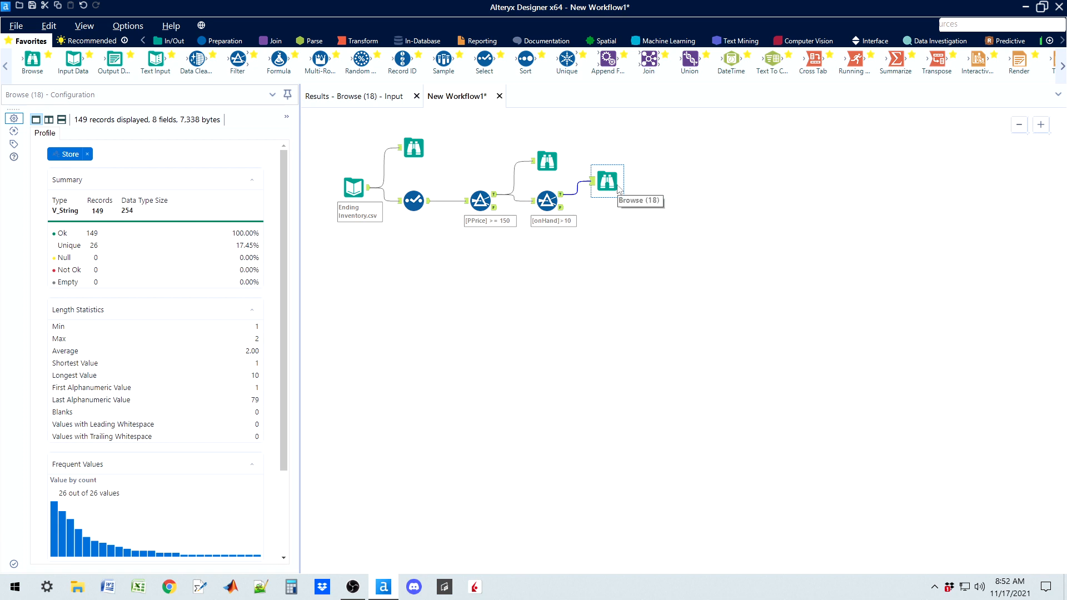
Delete the second Filter tool and the Browse tool attached to it
{"action": "left_click", "coordinate": [541, 203]}
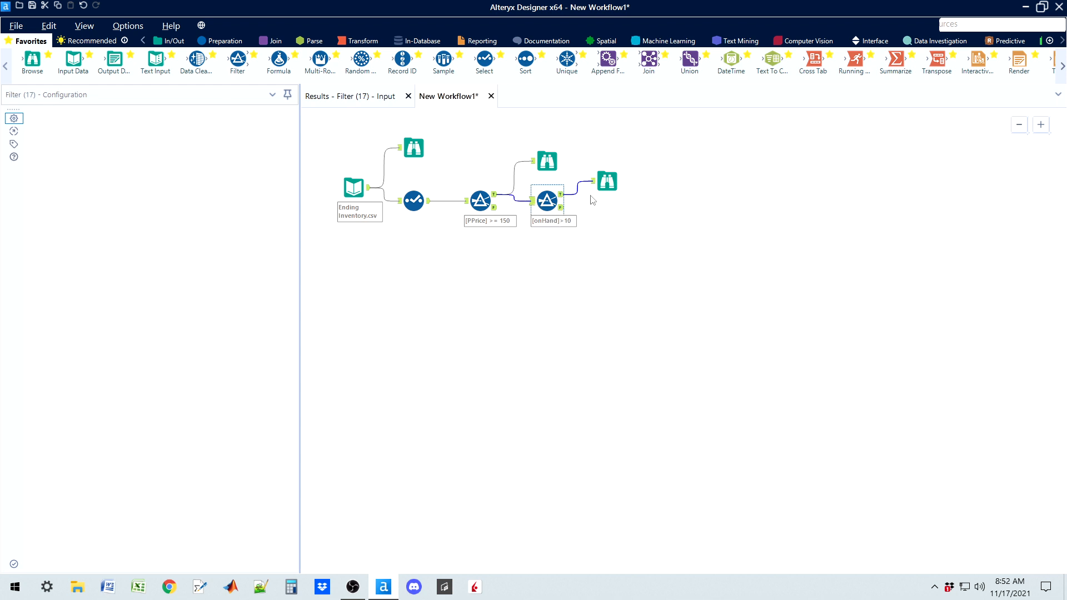
{"action": "left_click", "coordinate": [607, 187]}
{"action": "key", "text": "Delete"}
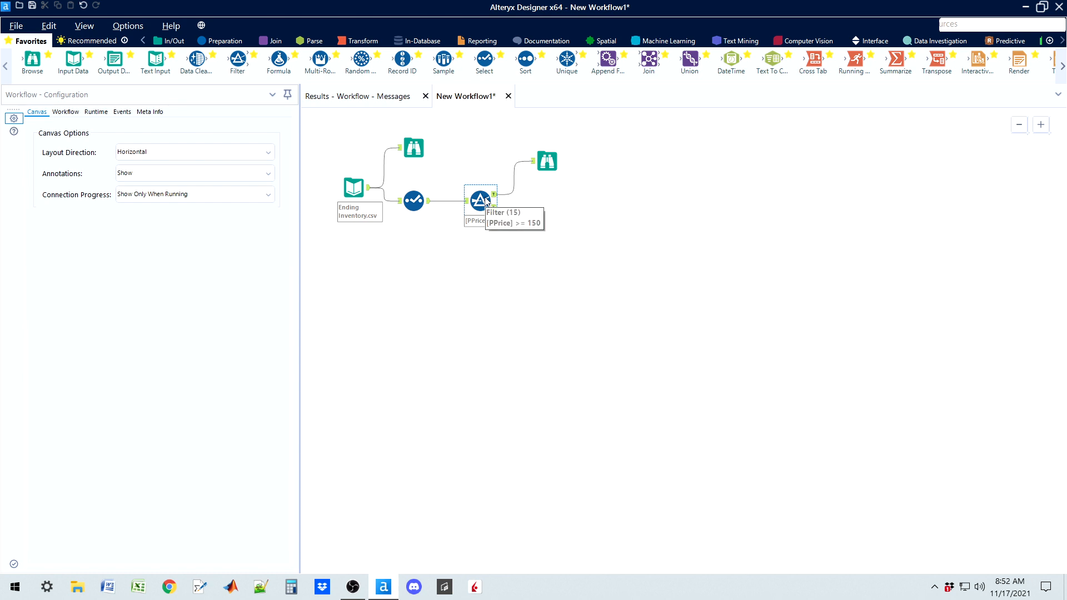
Review the first record of the unfiltered inventory data in the original Browse tool
{"action": "left_click", "coordinate": [413, 148]}
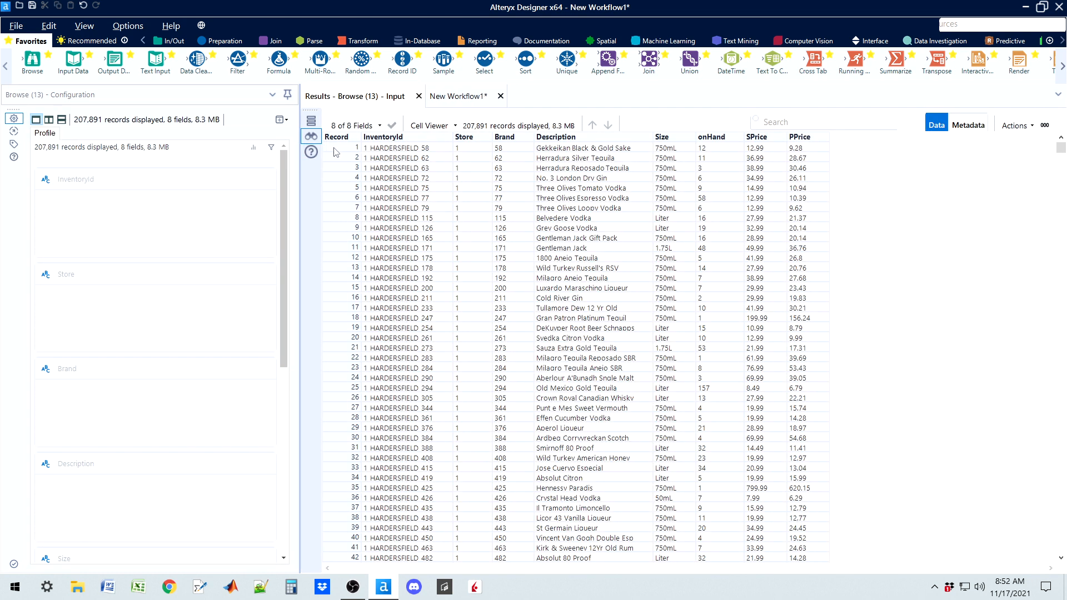
{"action": "left_click", "coordinate": [340, 145]}
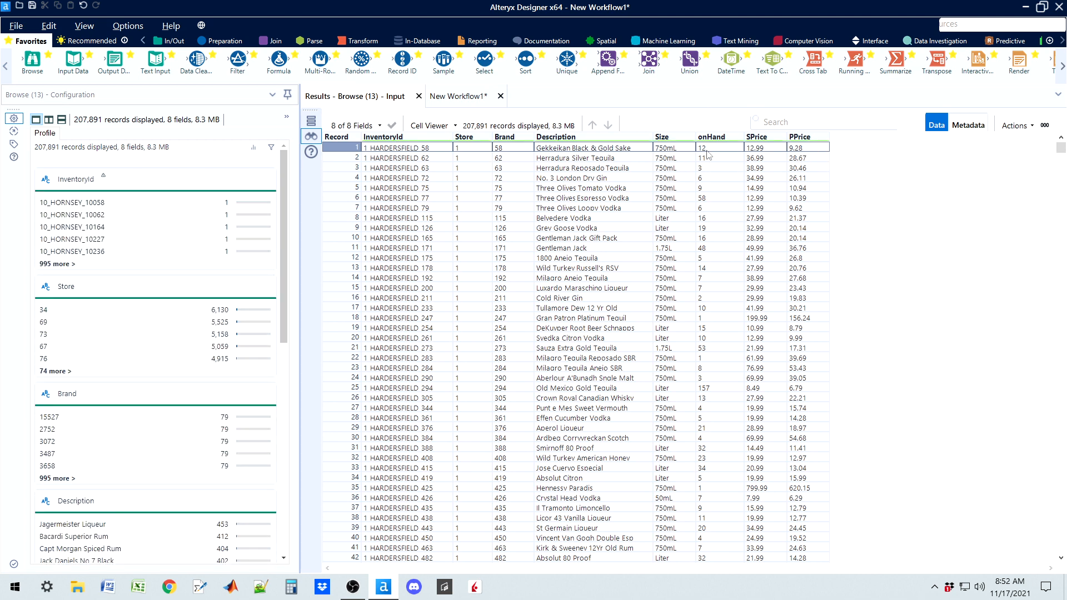
{"action": "left_click", "coordinate": [457, 96]}
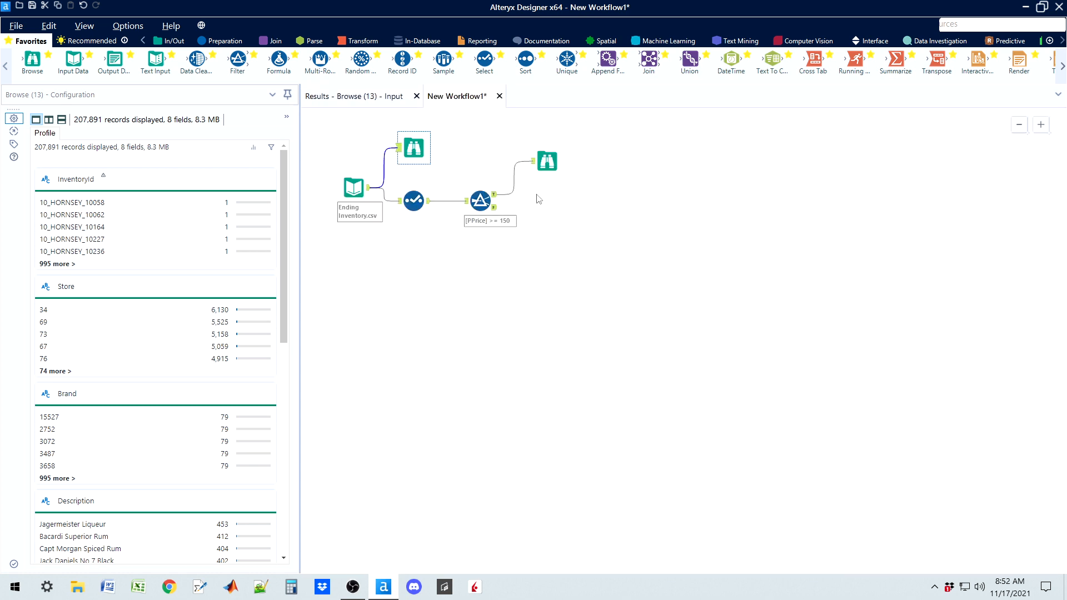
Extend the Filter tool's custom expression to [PPrice] >= 150 and [onHand] > 10
{"action": "left_click", "coordinate": [478, 201]}
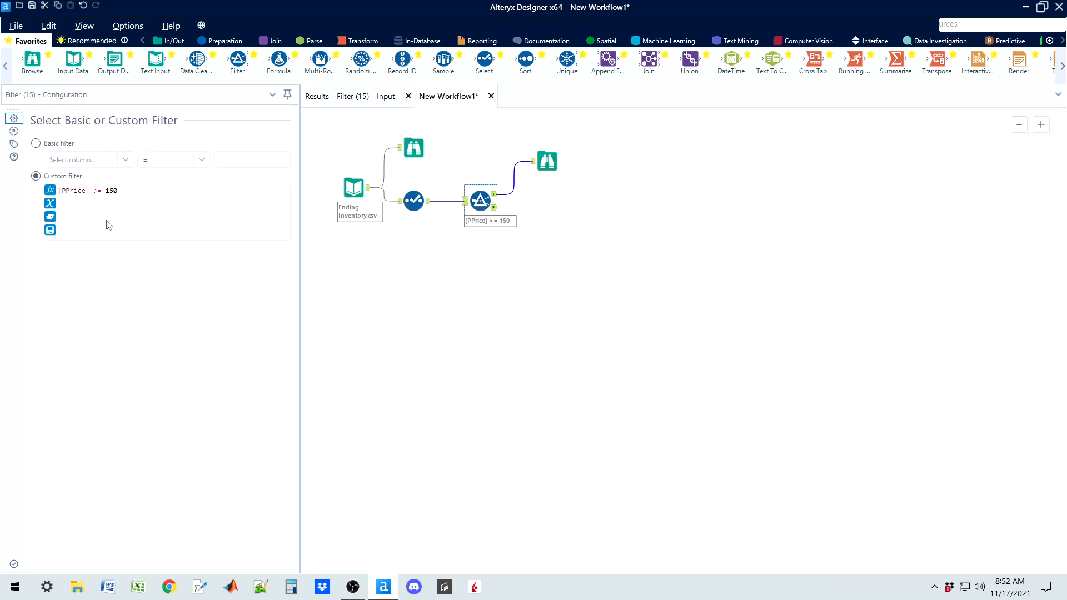
{"action": "left_click", "coordinate": [128, 192]}
{"action": "type", "text": "and [on"}
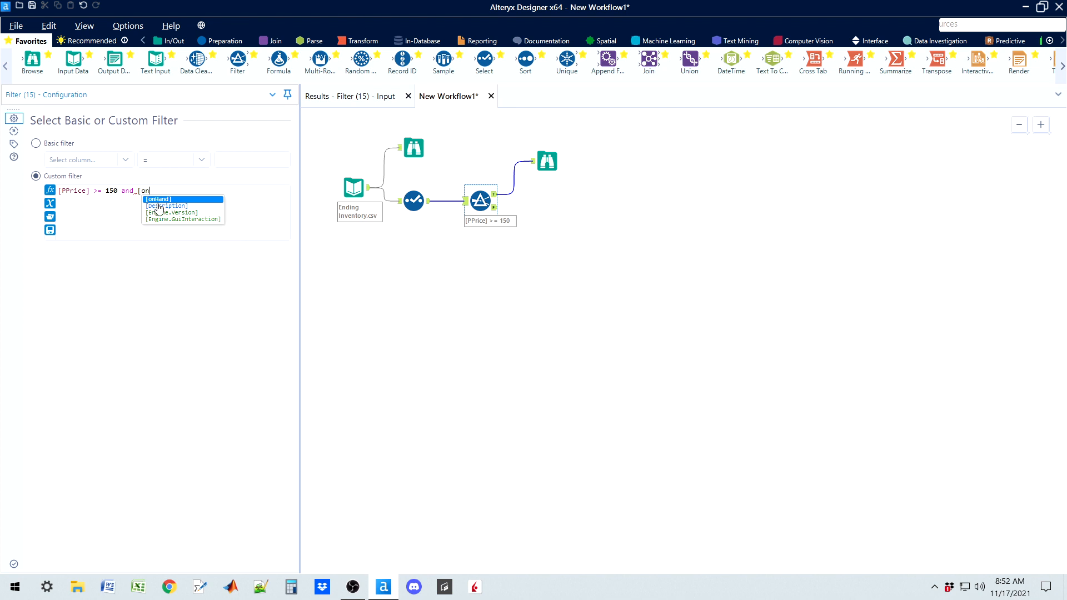
{"action": "key", "text": "Return"}
{"action": "type", "text": ">"}
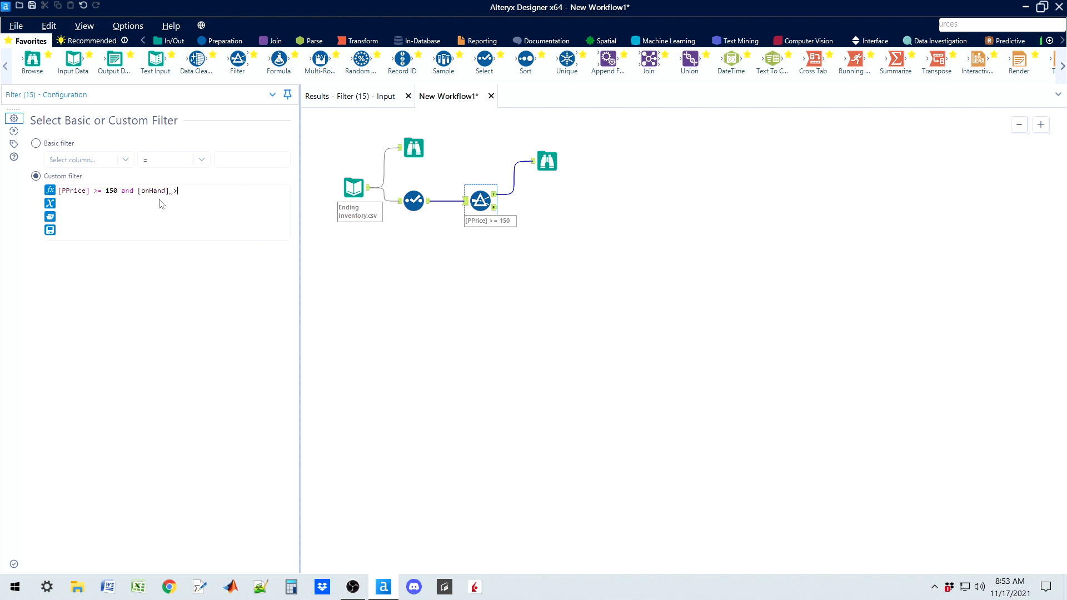
{"action": "type", "text": " 10"}
{"action": "left_click_drag", "start_coordinate": [192, 196], "coordinate": [47, 196]}
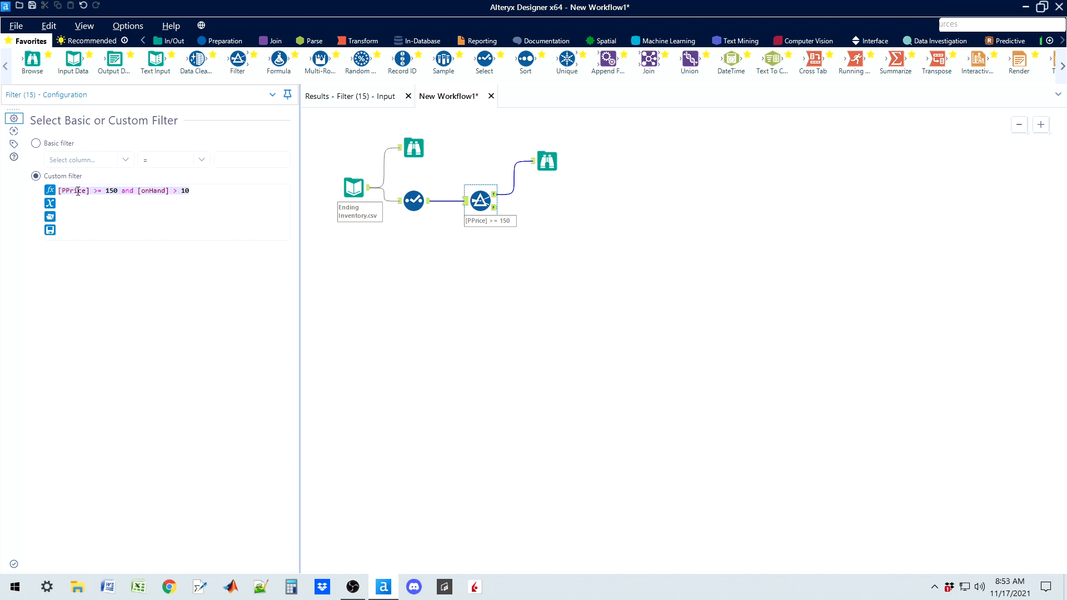
{"action": "left_click", "coordinate": [200, 196]}
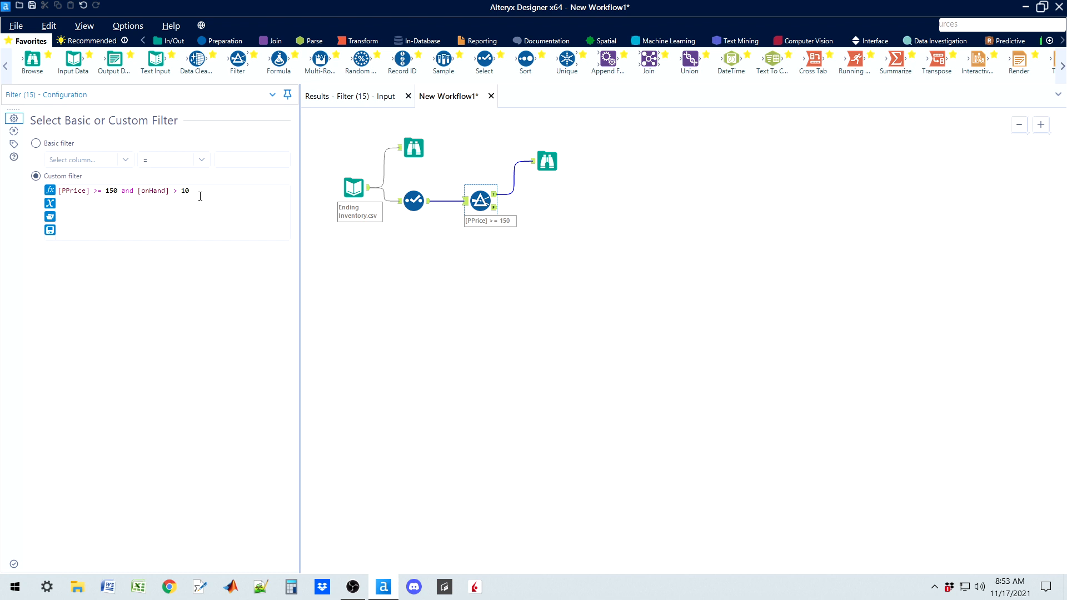
Run the workflow, dismiss the error dialogs, and open the results of the Browse tool on the filter's True output
{"action": "left_click", "coordinate": [558, 165]}
{"action": "key", "text": "ctrl+r"}
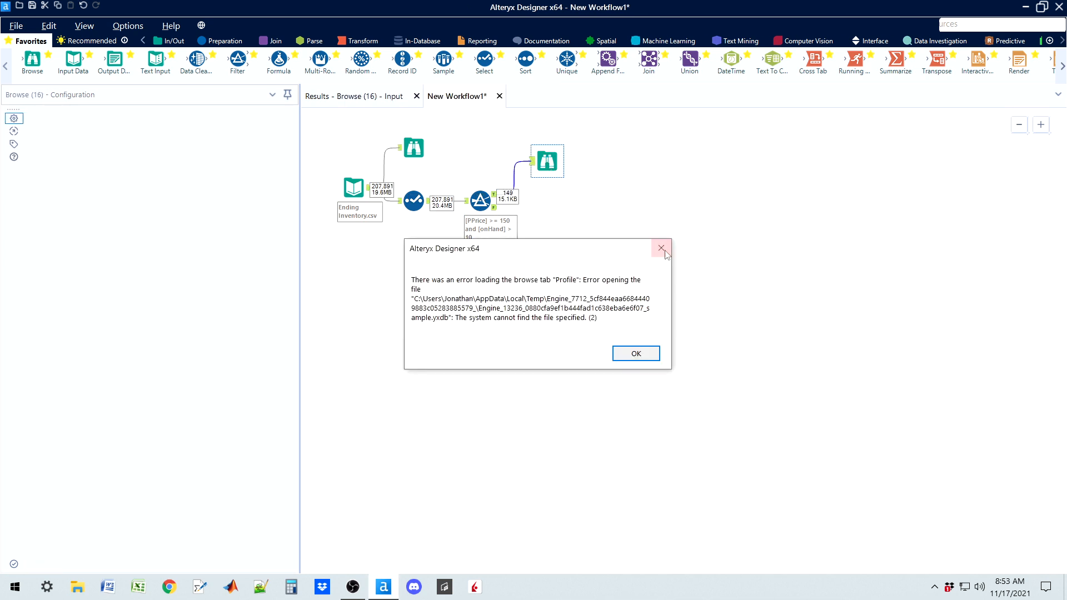
{"action": "left_click", "coordinate": [651, 353]}
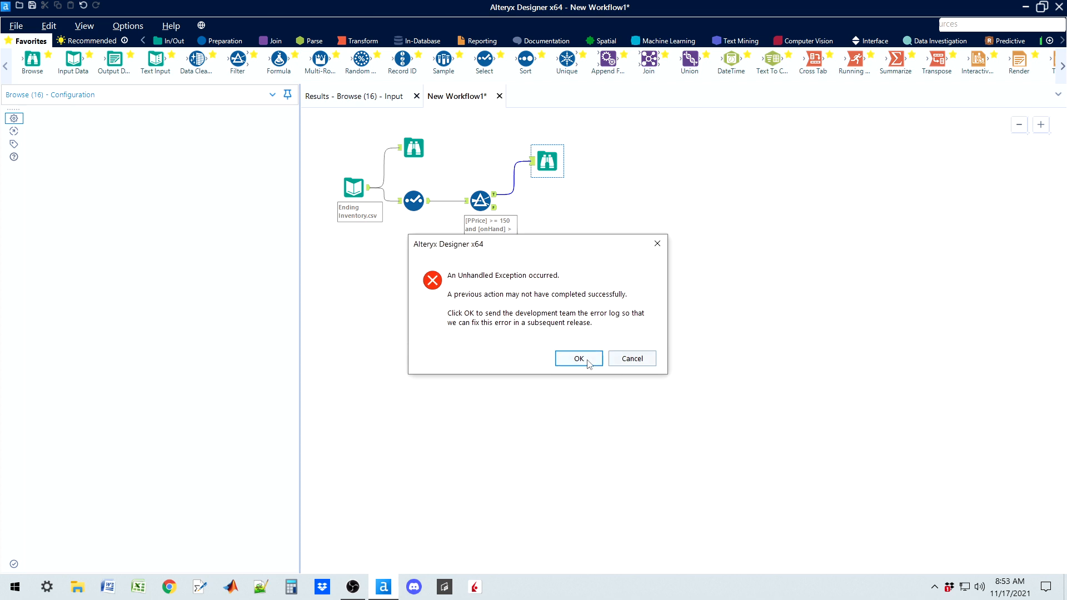
{"action": "left_click", "coordinate": [581, 359]}
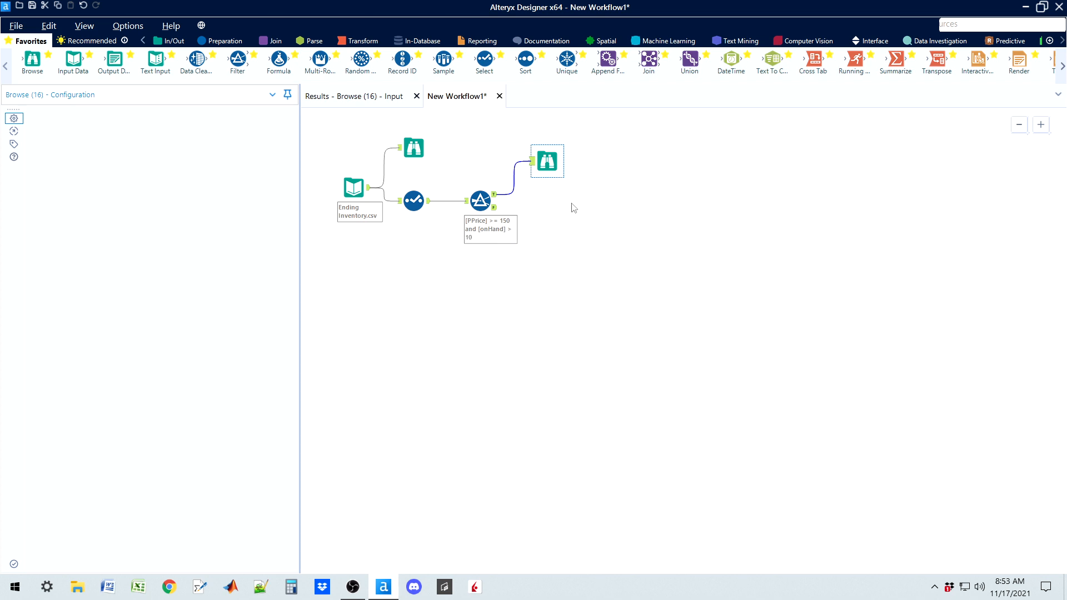
{"action": "left_click", "coordinate": [569, 207]}
{"action": "left_click", "coordinate": [554, 166]}
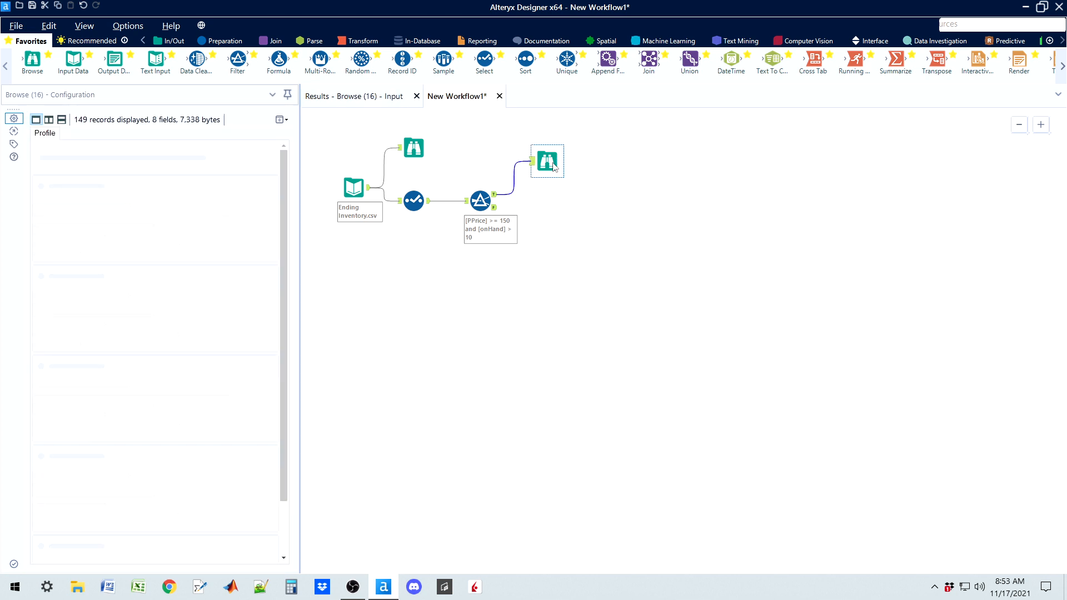
{"action": "key", "text": "ctrl+r"}
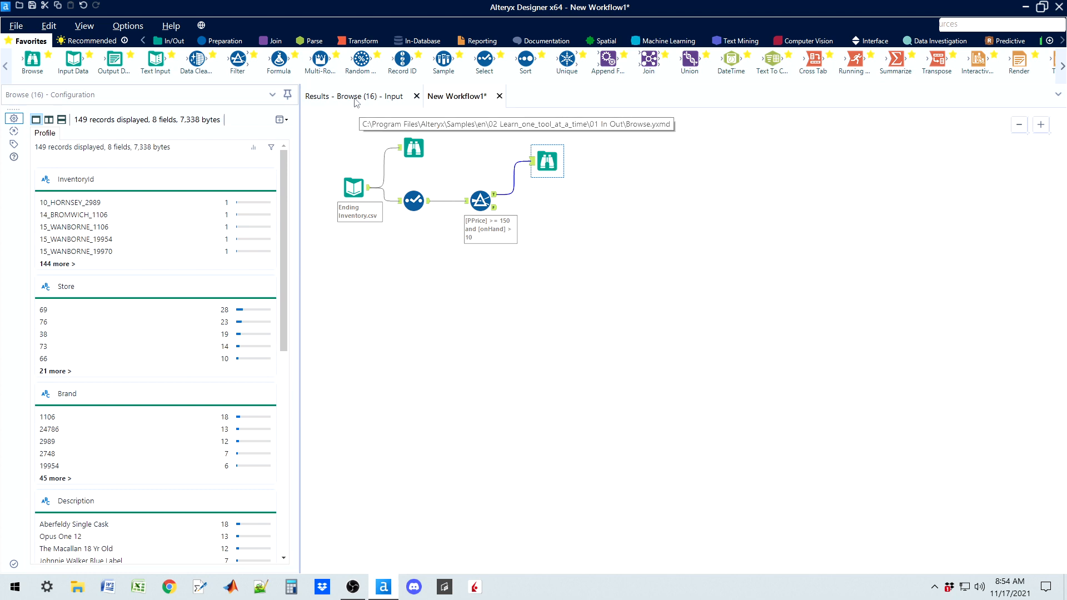
{"action": "left_click", "coordinate": [355, 99]}
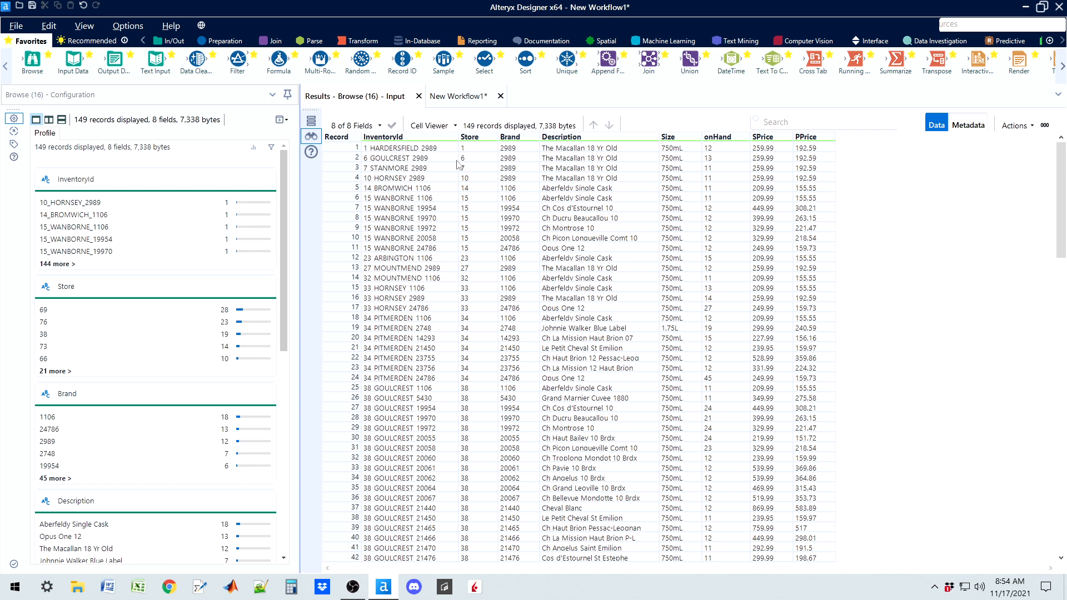
Examine the PPrice and onHand values of the records that pass the combined filter
{"action": "left_click", "coordinate": [804, 150]}
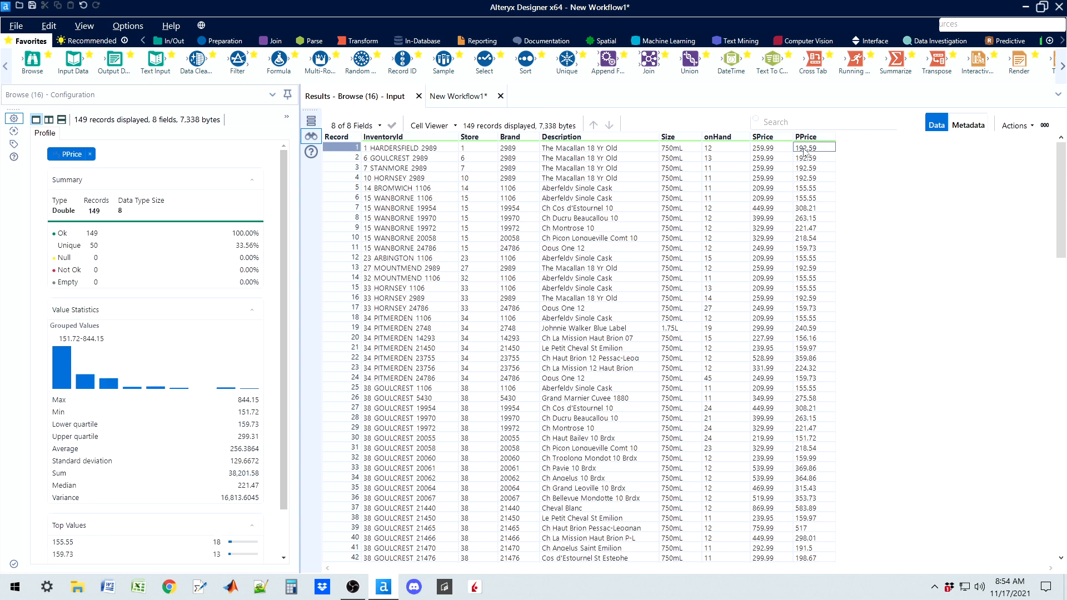
{"action": "left_click", "coordinate": [734, 149]}
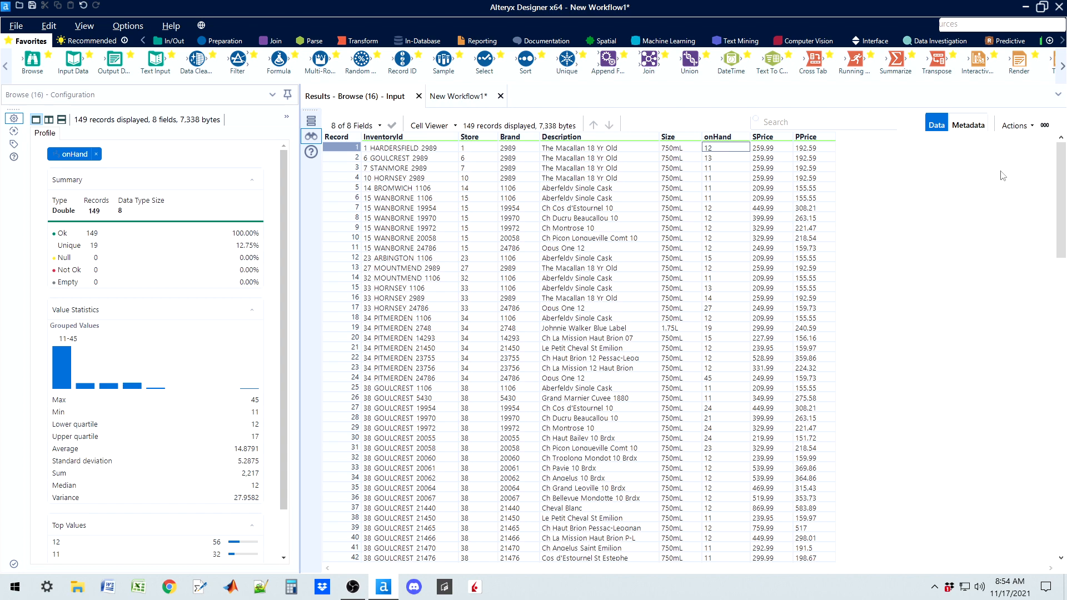
{"action": "mouse_move", "coordinate": [1062, 191]}
{"action": "left_mouse_down"}
{"action": "mouse_move", "coordinate": [1064, 389]}
{"action": "mouse_move", "coordinate": [1064, 191]}
{"action": "left_mouse_up"}
{"action": "left_click", "coordinate": [439, 100]}
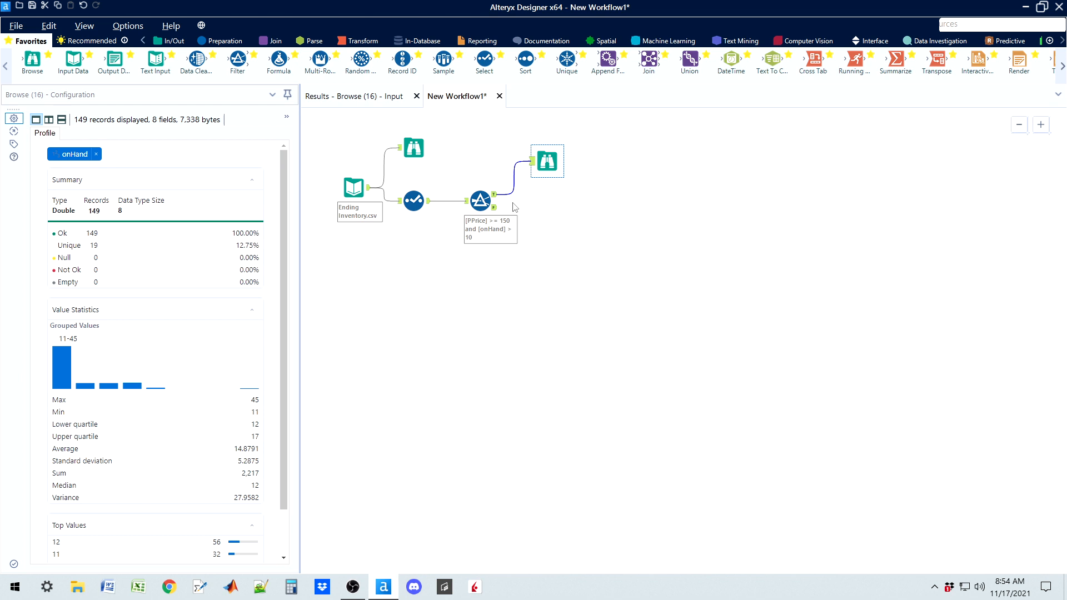
Review the records in the filter's False output, checking their onHand and PPrice values
{"action": "left_click", "coordinate": [480, 201]}
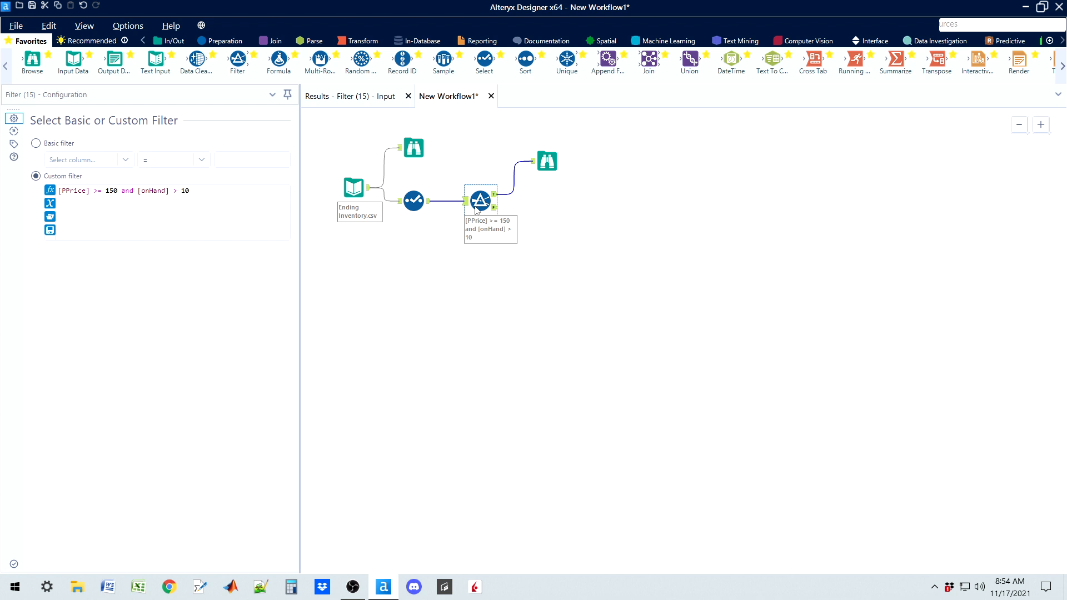
{"action": "left_click", "coordinate": [494, 208]}
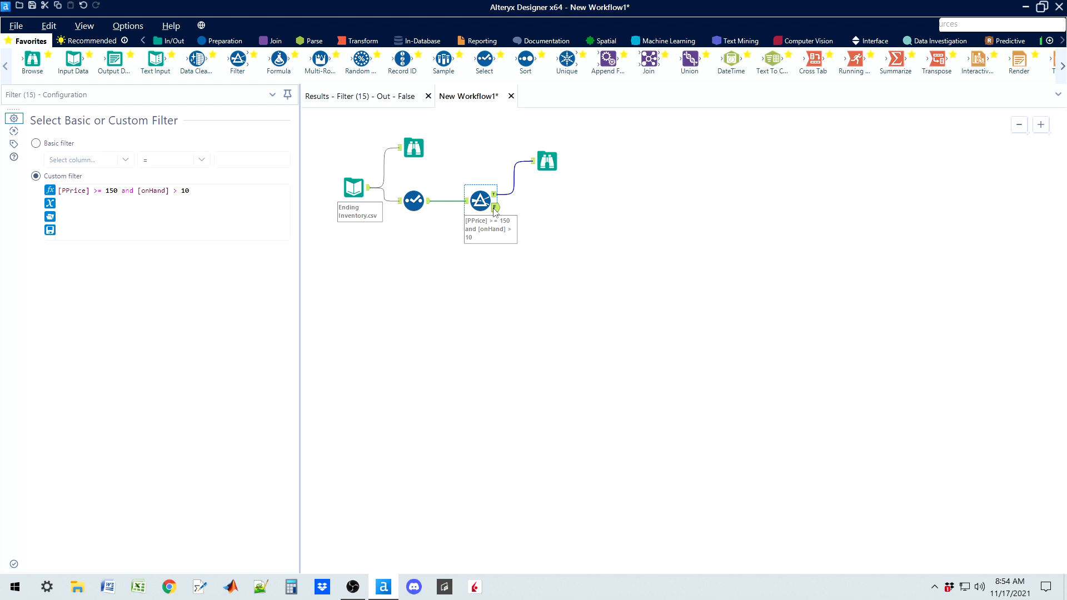
{"action": "left_click", "coordinate": [352, 97]}
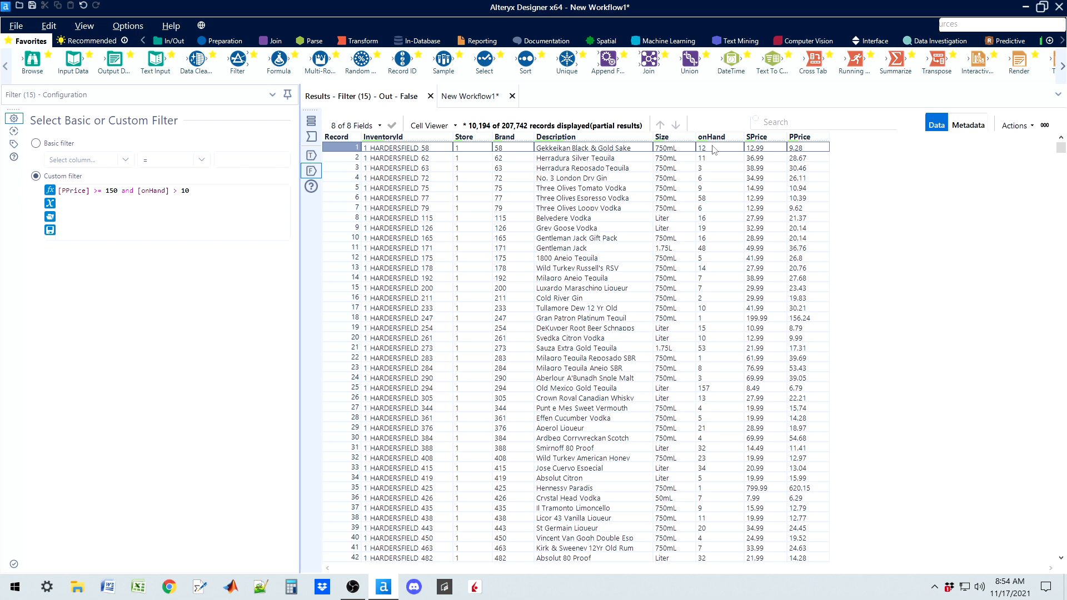
{"action": "left_click", "coordinate": [474, 96]}
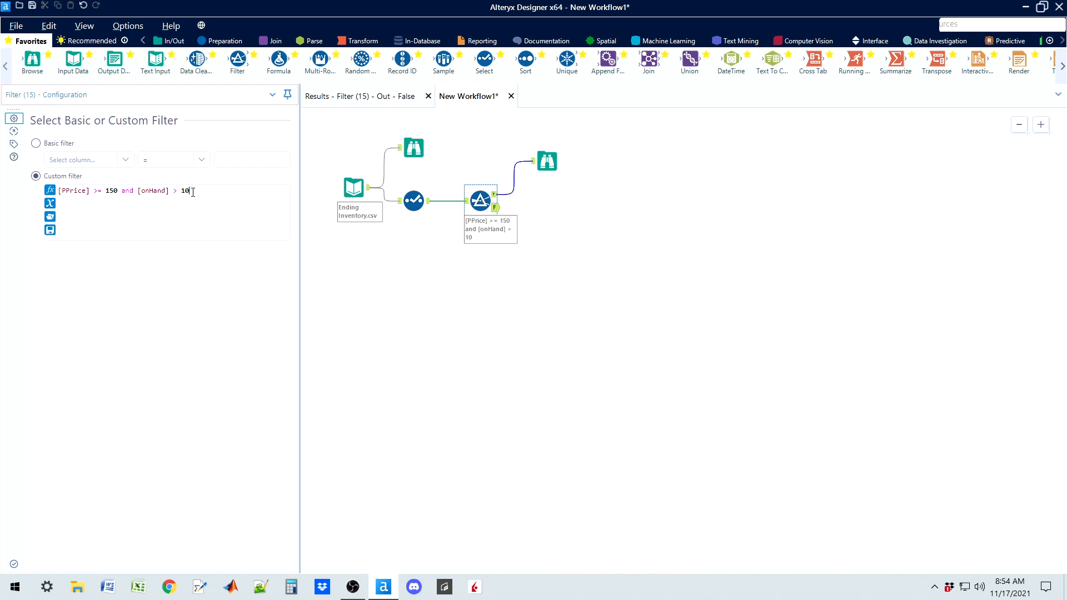
Check the first record of the unfiltered inventory data against the combined PPrice and onHand expression
{"action": "left_click_drag", "start_coordinate": [193, 192], "coordinate": [57, 192]}
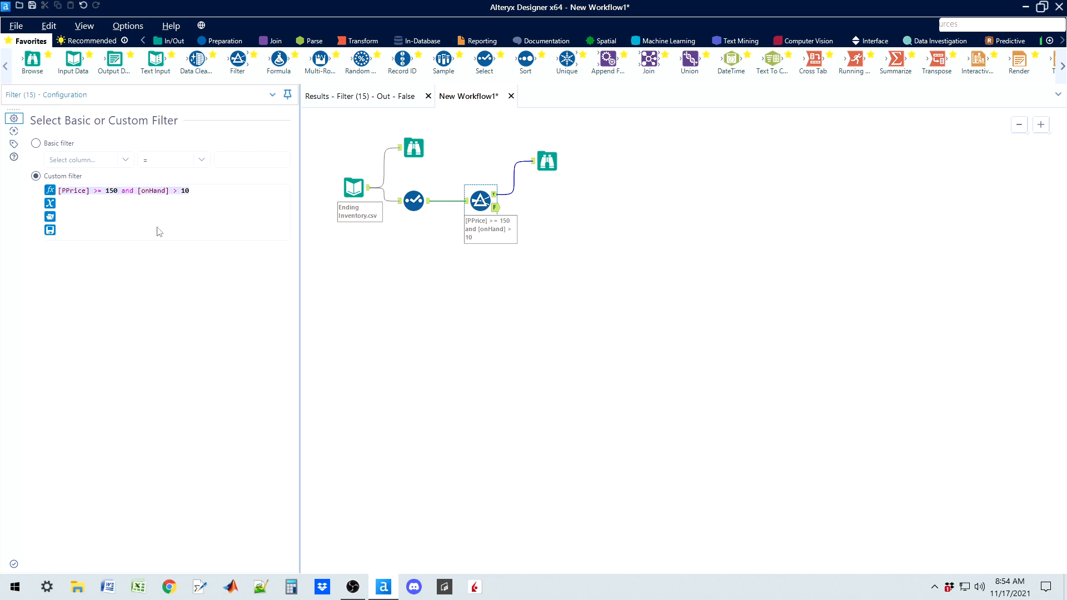
{"action": "left_click", "coordinate": [194, 191]}
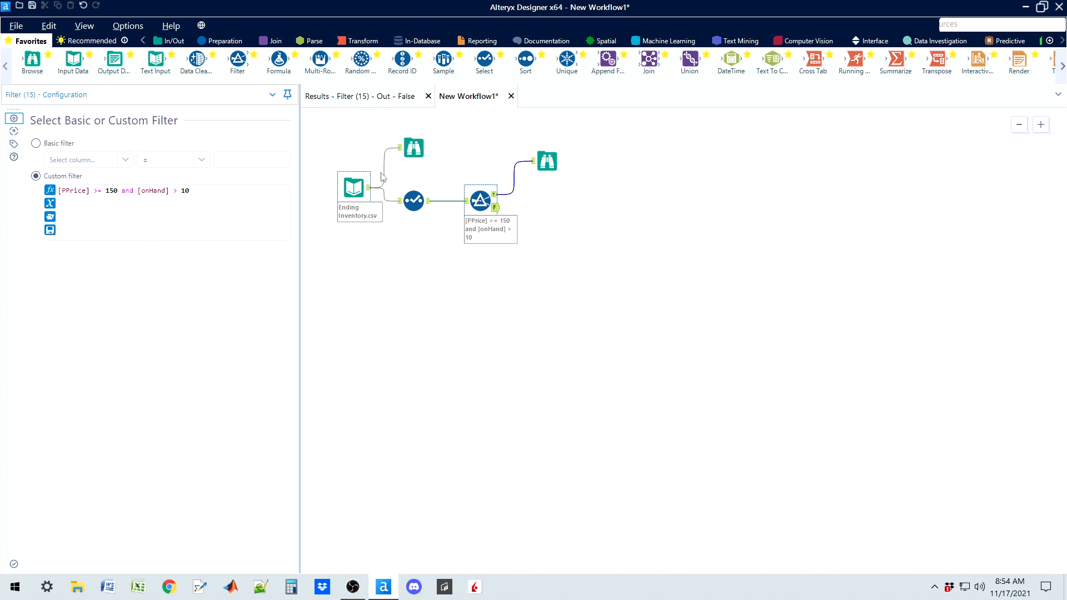
{"action": "left_click", "coordinate": [413, 148]}
{"action": "left_click", "coordinate": [360, 97]}
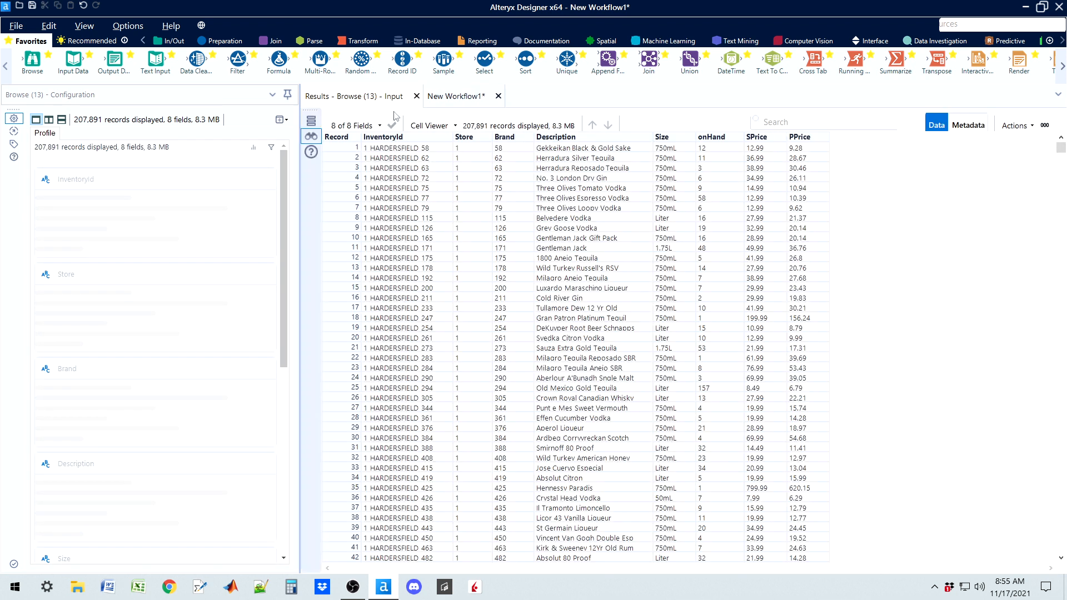
{"action": "left_click", "coordinate": [347, 150]}
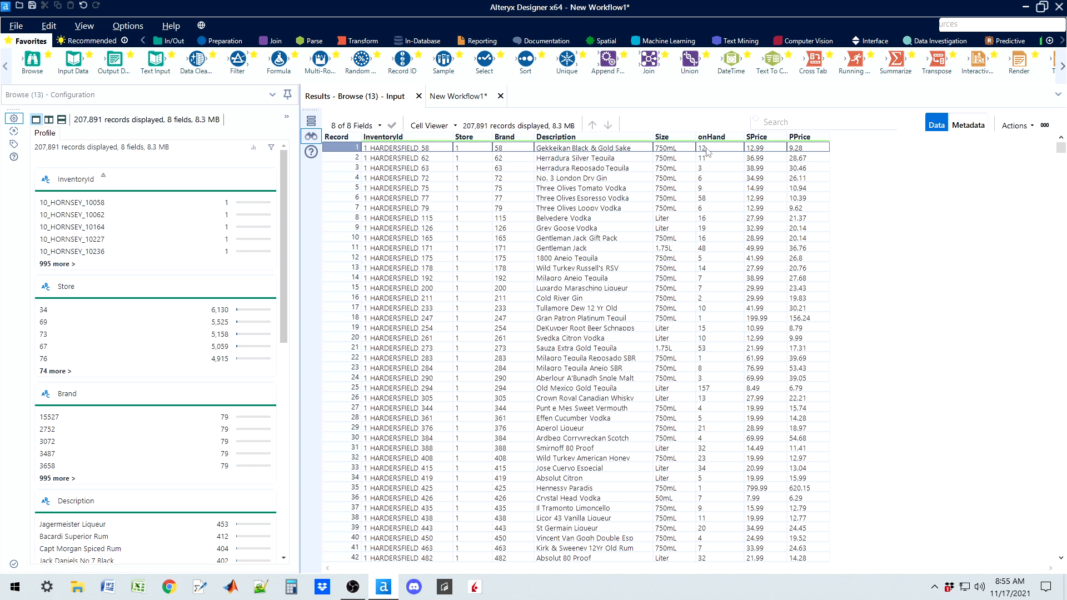
{"action": "left_click", "coordinate": [461, 96]}
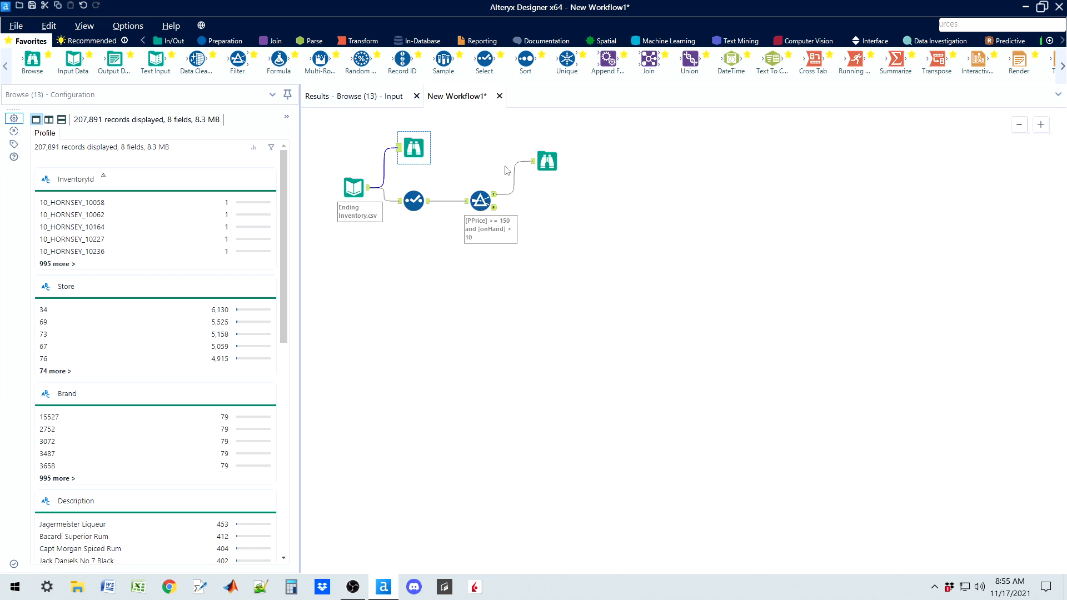
Append the condition or [onHand] < 9 to the end of the Filter tool's custom expression
{"action": "left_click", "coordinate": [484, 204]}
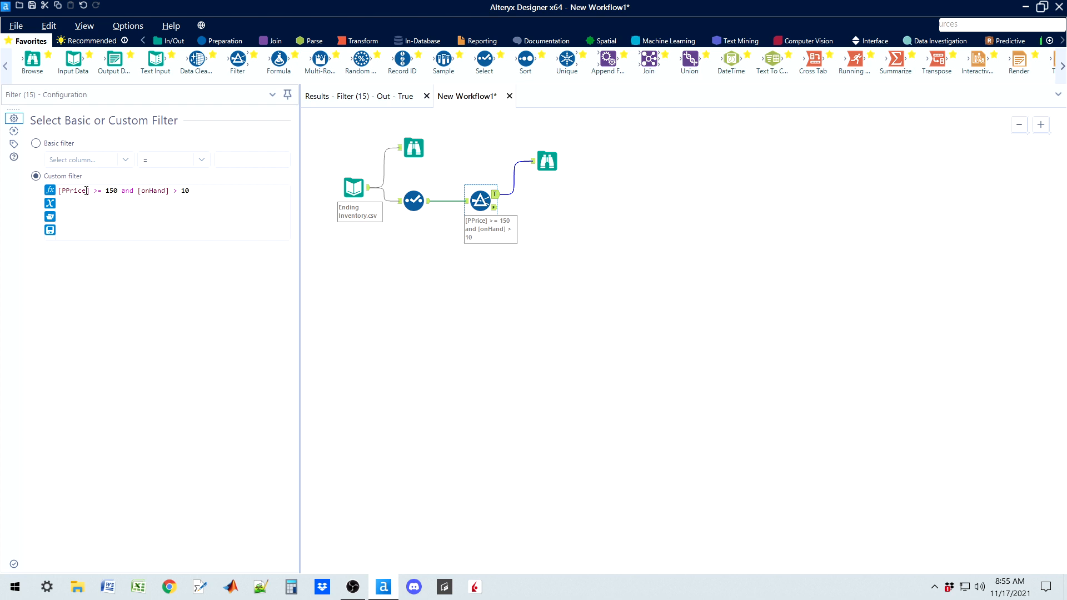
{"action": "left_click", "coordinate": [195, 189]}
{"action": "type", "text": "or [on"}
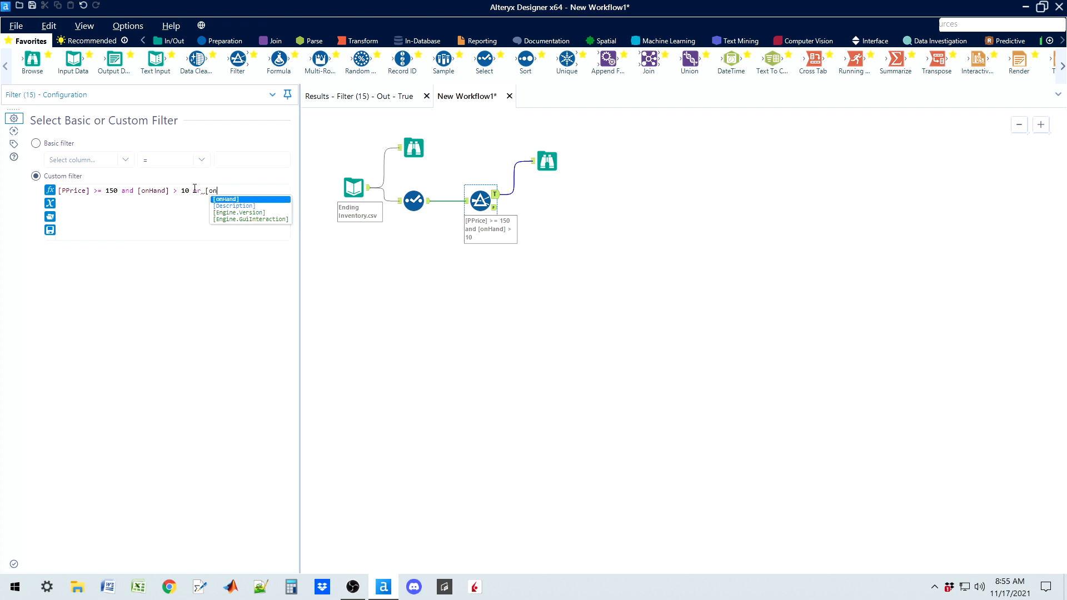
{"action": "double_click", "coordinate": [236, 198]}
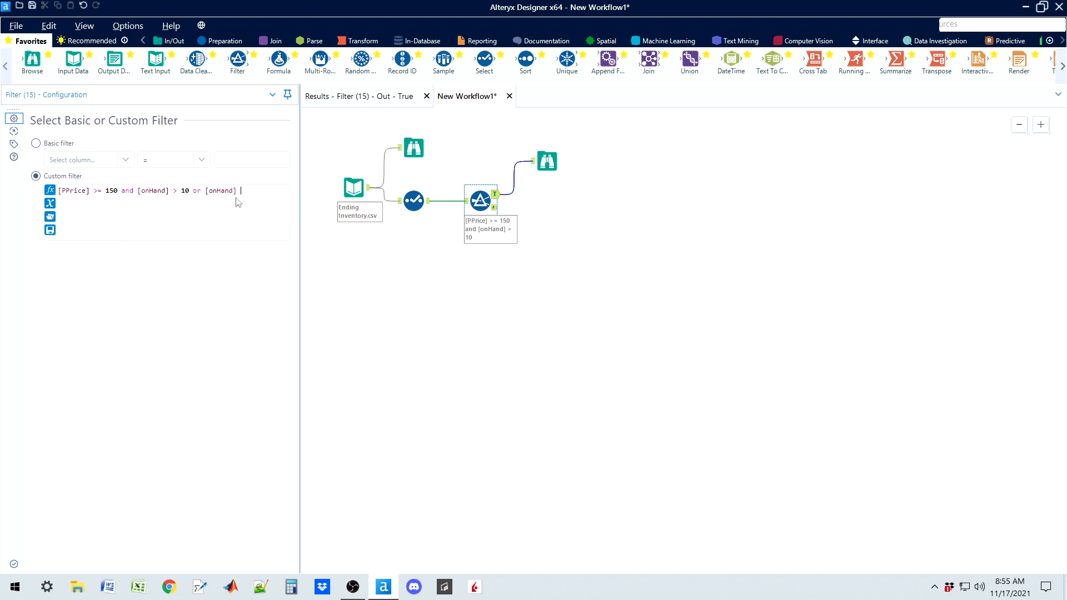
{"action": "type", "text": "< 9"}
{"action": "left_click_drag", "start_coordinate": [255, 192], "coordinate": [60, 187]}
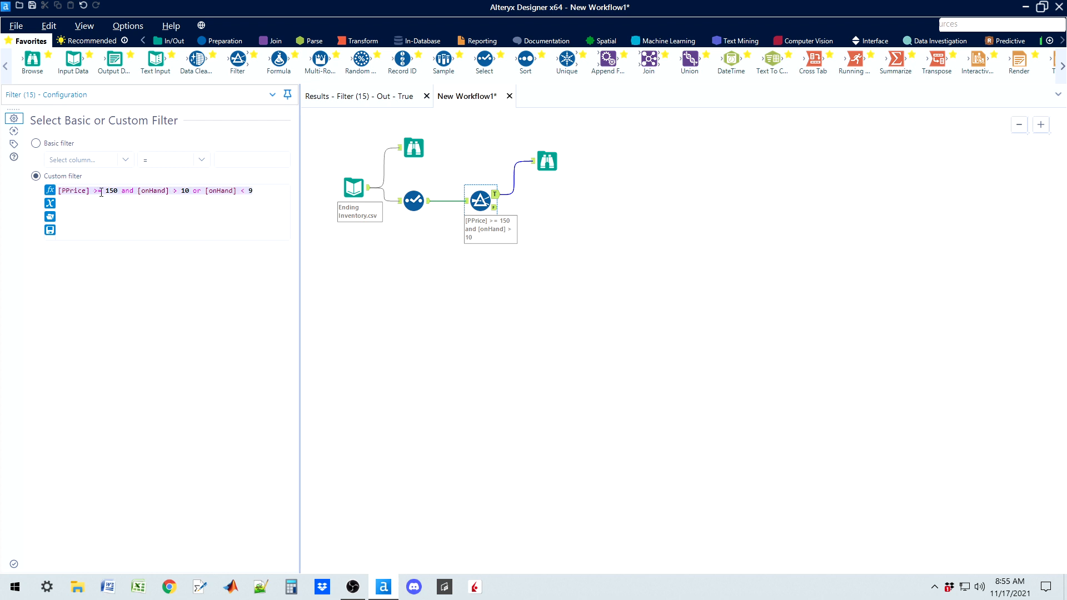
{"action": "left_click", "coordinate": [127, 209]}
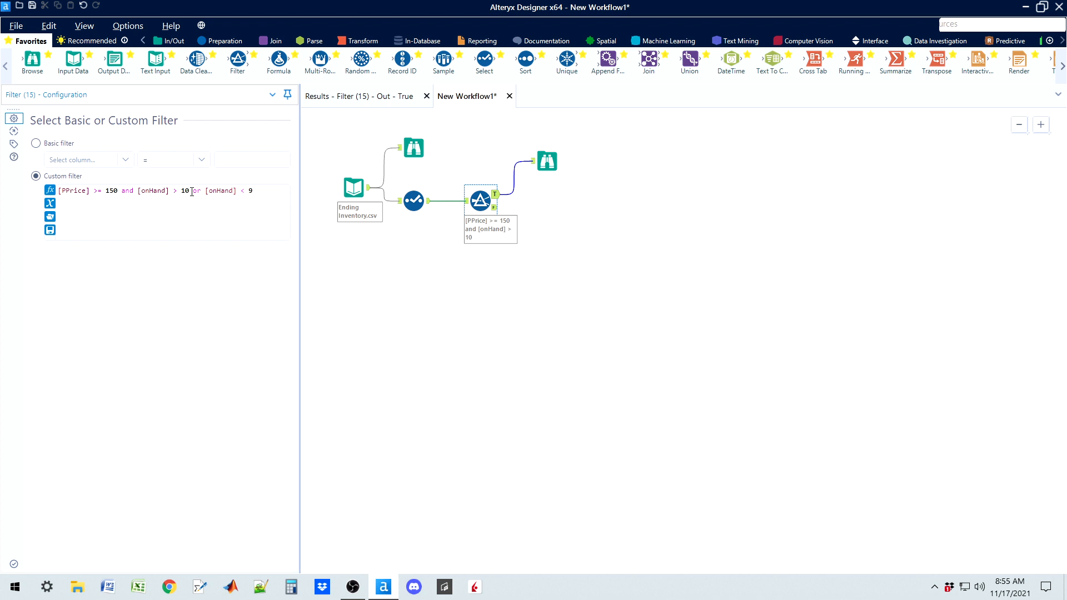
Compare the first unfiltered inventory record with the three-condition filter expression to work out how its and/or conditions evaluate
{"action": "left_click", "coordinate": [413, 146]}
{"action": "left_click", "coordinate": [367, 97]}
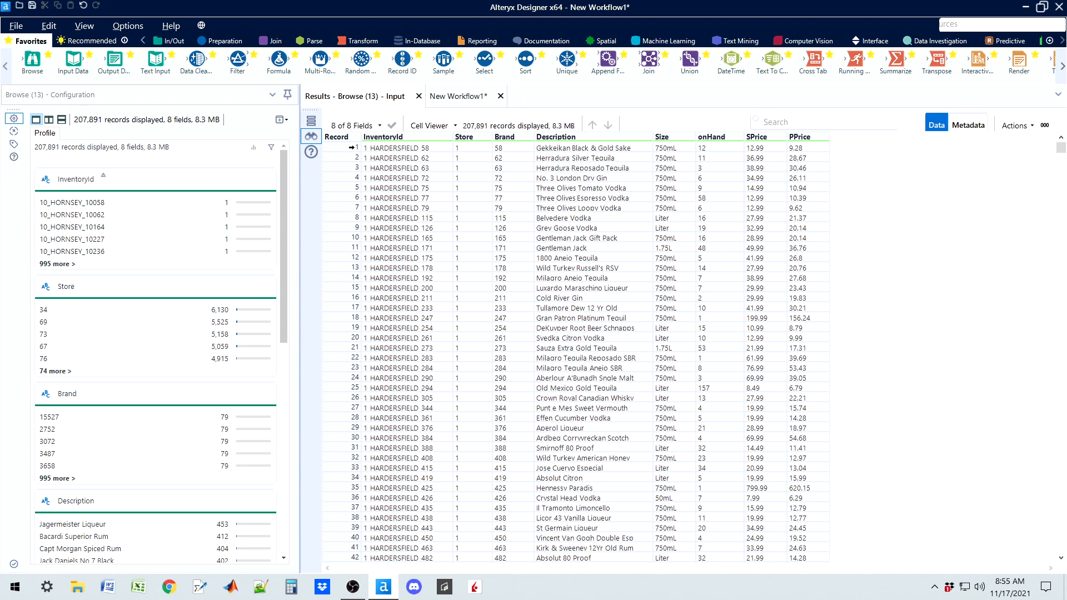
{"action": "left_click", "coordinate": [351, 147]}
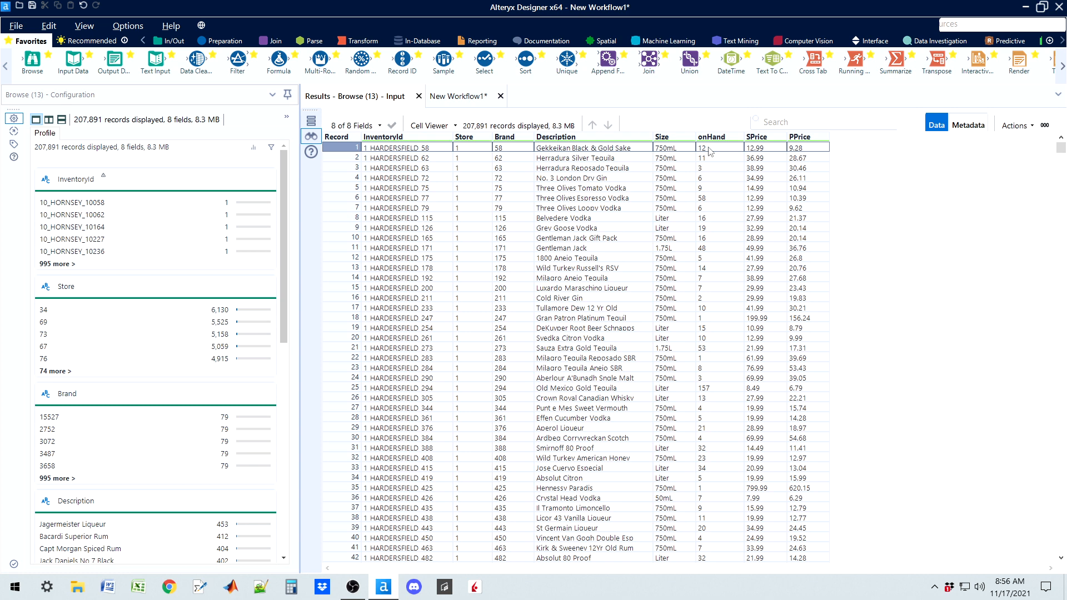
{"action": "left_click", "coordinate": [456, 97]}
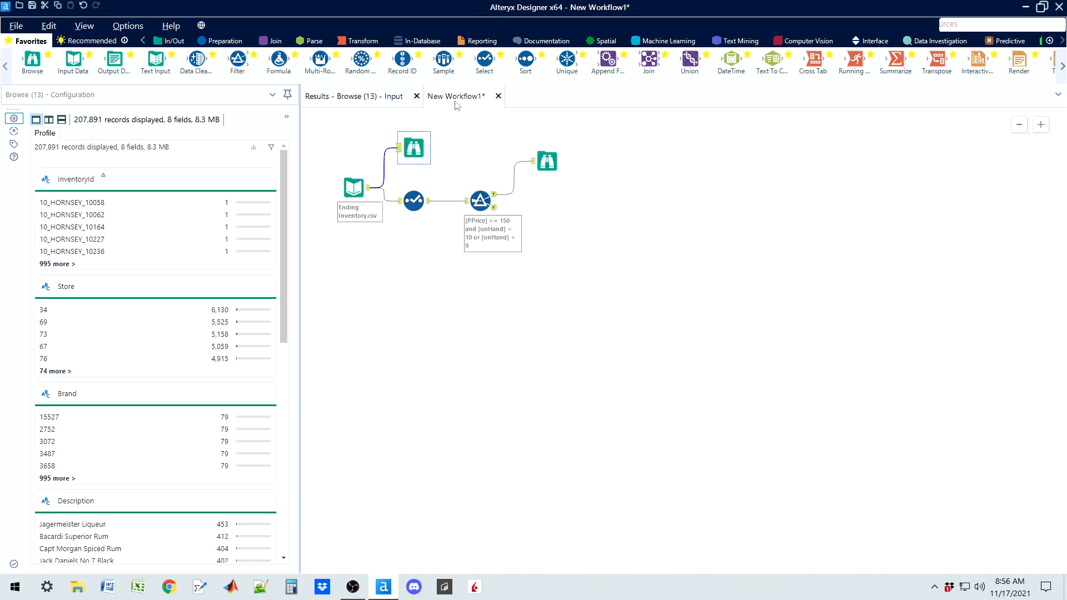
{"action": "left_click", "coordinate": [479, 207]}
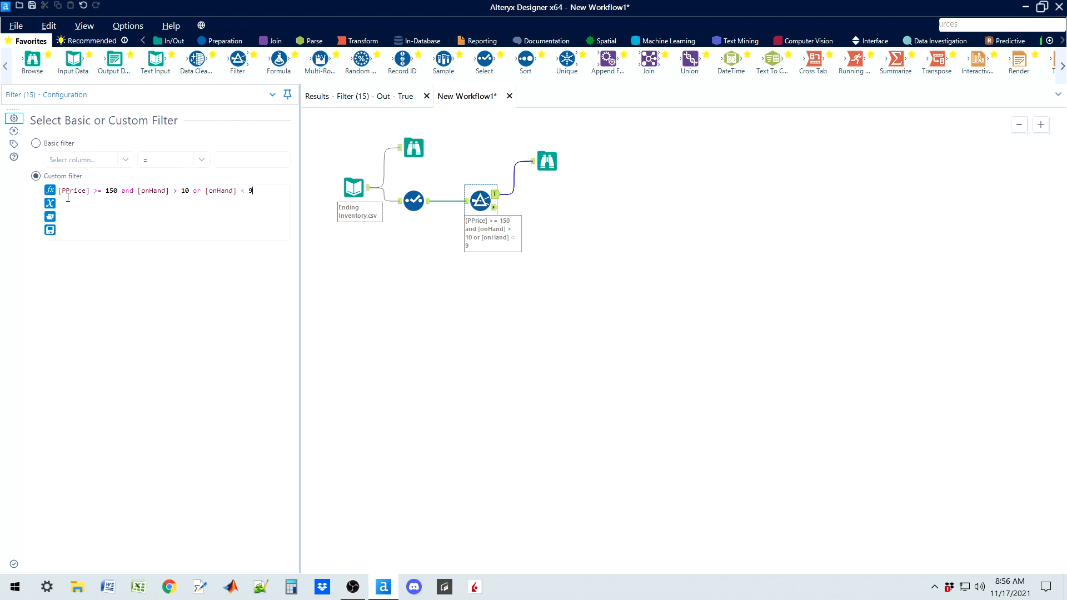
{"action": "left_click", "coordinate": [414, 148]}
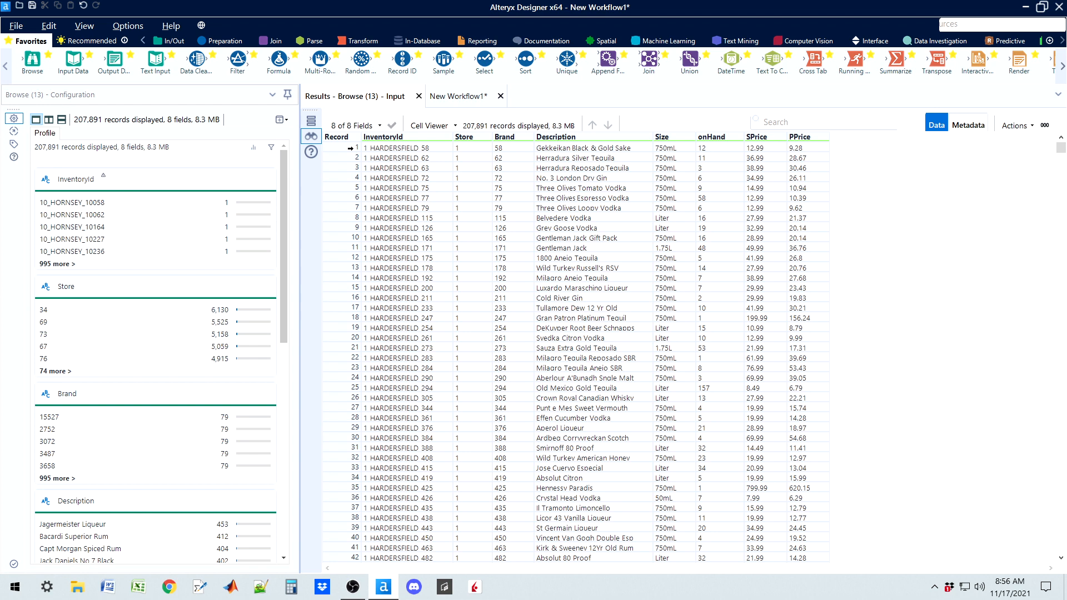
{"action": "left_click", "coordinate": [350, 148]}
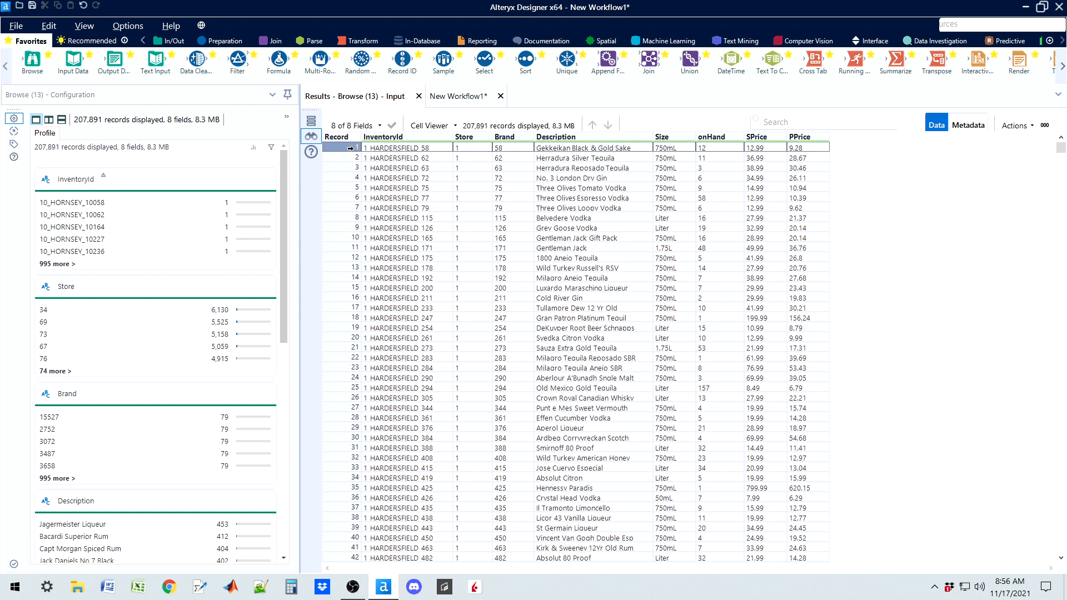
{"action": "left_click", "coordinate": [456, 96]}
{"action": "left_click", "coordinate": [484, 196]}
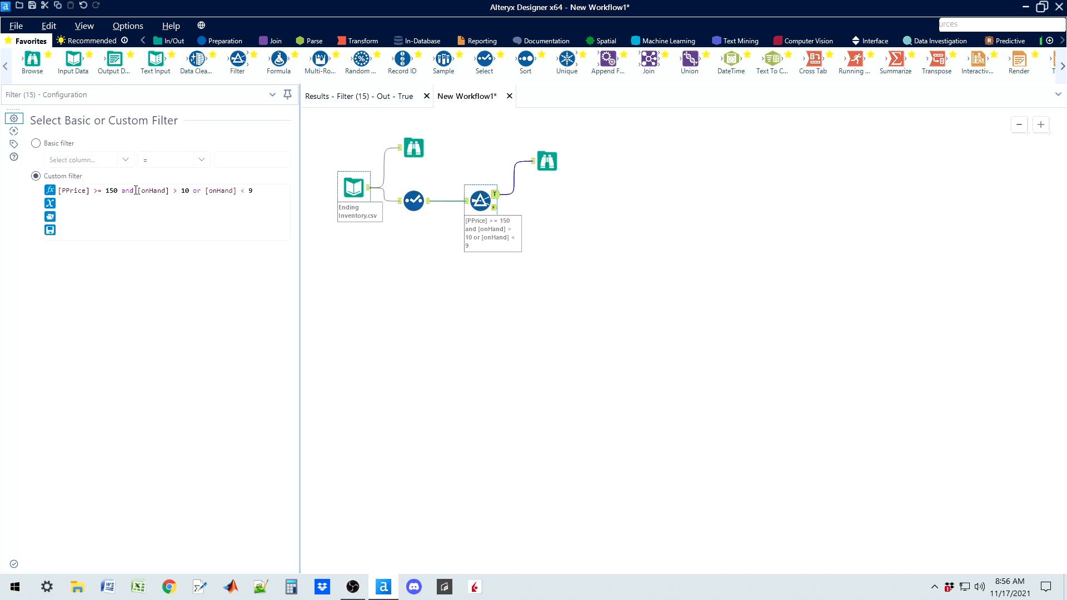
Check the onHand value of the first unfiltered inventory record against the [onHand] > 10 condition in the filter expression
{"action": "left_click_drag", "start_coordinate": [120, 191], "coordinate": [188, 192]}
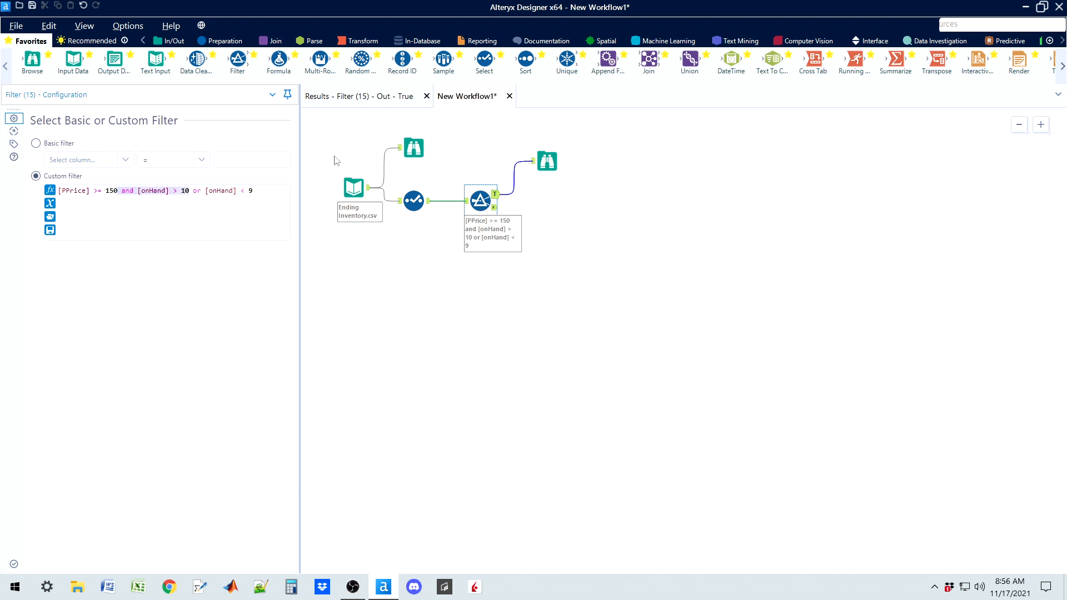
{"action": "left_click", "coordinate": [412, 149]}
{"action": "left_click", "coordinate": [367, 104]}
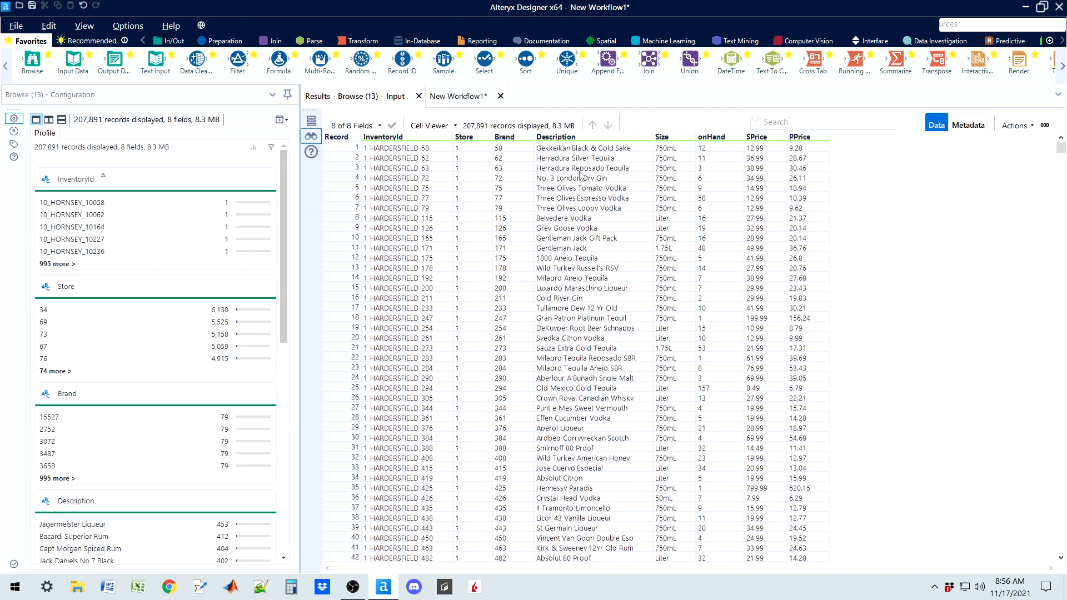
{"action": "left_click", "coordinate": [708, 148]}
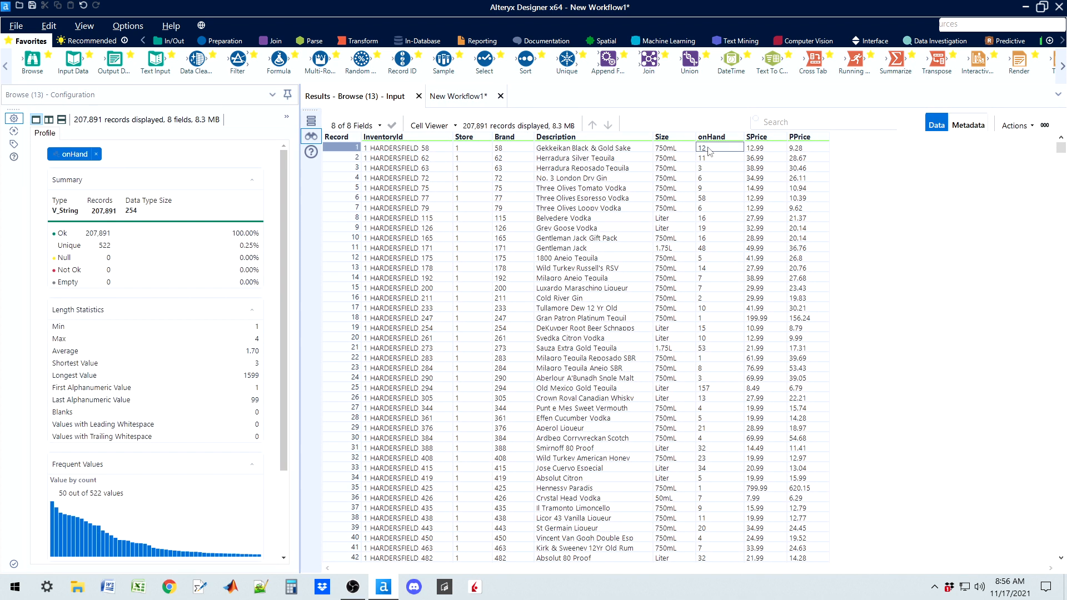
{"action": "left_click", "coordinate": [461, 98]}
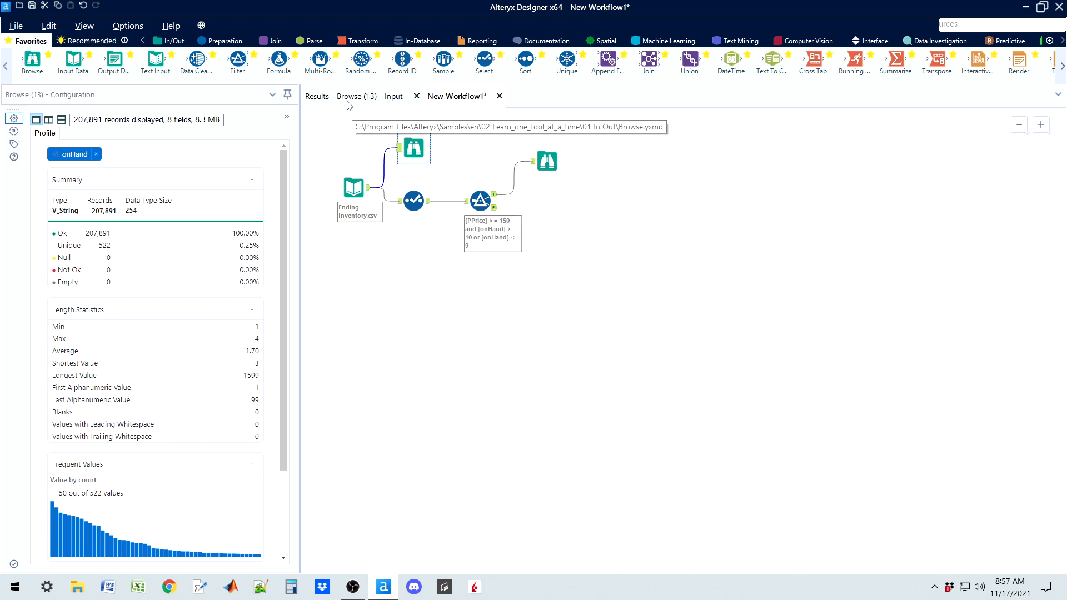
Enclose the two onHand conditions in parentheses so the Filter tool's expression reads [PPrice] >= 150 and ([onHand] > 10 or [onHand] < 9)
{"action": "left_click", "coordinate": [485, 204]}
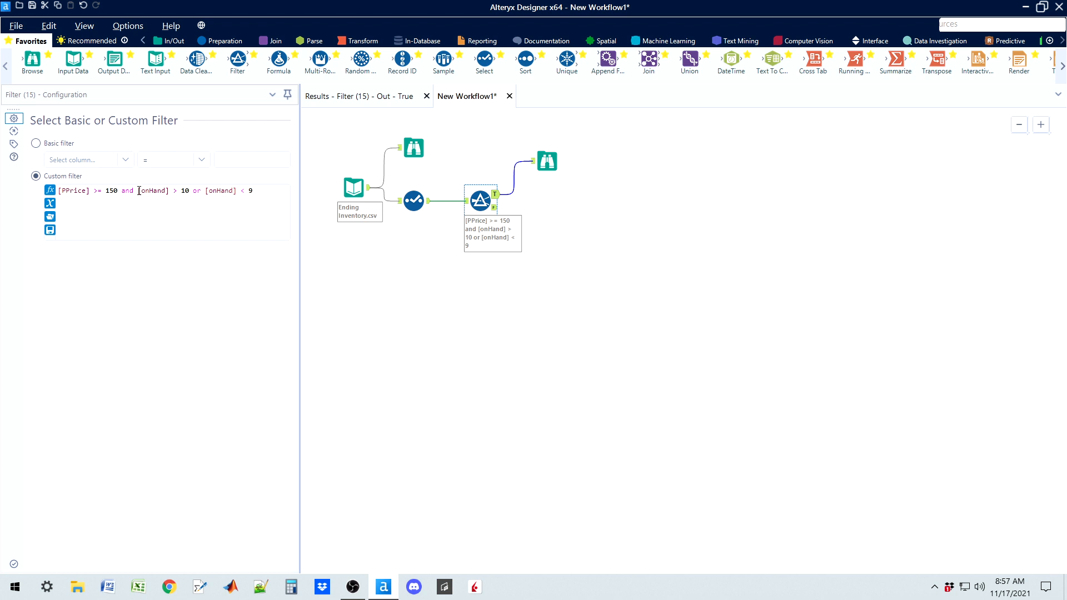
{"action": "left_click", "coordinate": [138, 192]}
{"action": "type", "text": "("}
{"action": "left_click", "coordinate": [258, 191]}
{"action": "type", "text": ")"}
{"action": "mouse_move", "coordinate": [141, 190]}
{"action": "left_mouse_down"}
{"action": "mouse_move", "coordinate": [260, 191]}
{"action": "mouse_move", "coordinate": [135, 192]}
{"action": "left_mouse_up"}
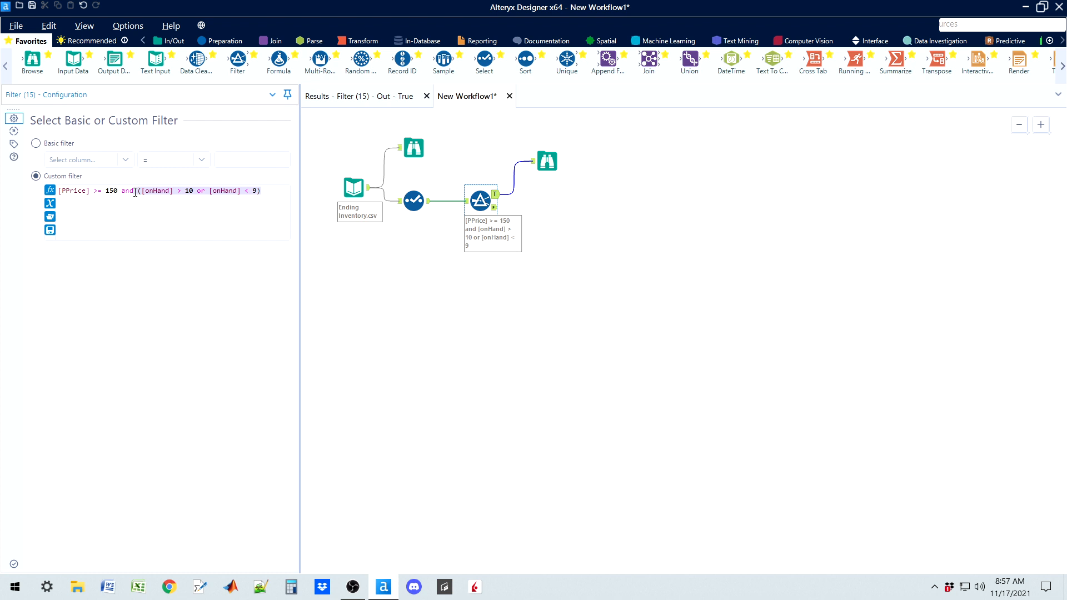
{"action": "left_click", "coordinate": [262, 189]}
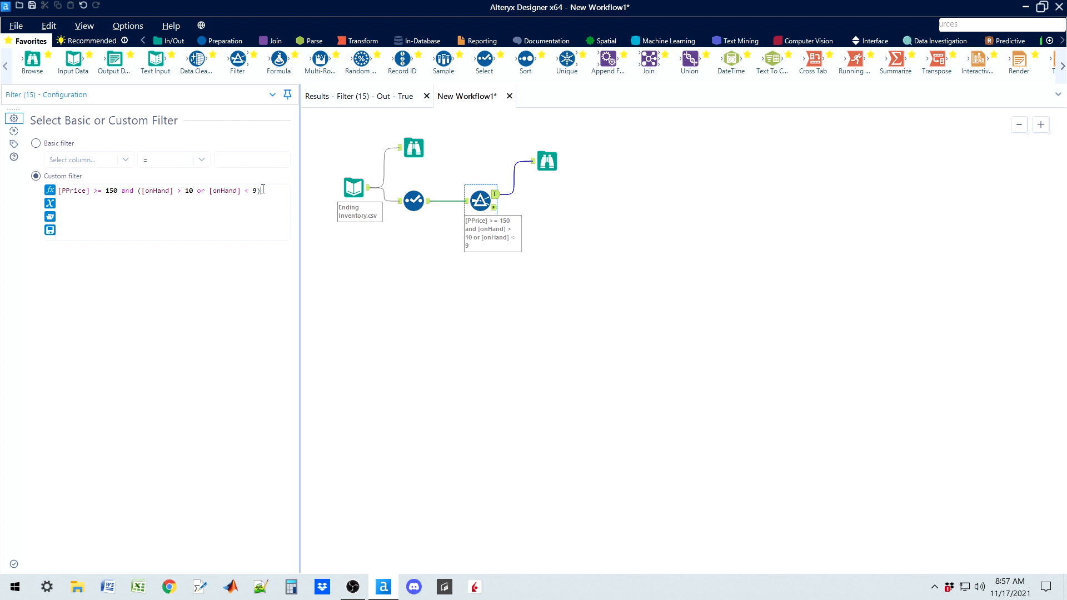
{"action": "left_click_drag", "start_coordinate": [262, 190], "coordinate": [136, 194]}
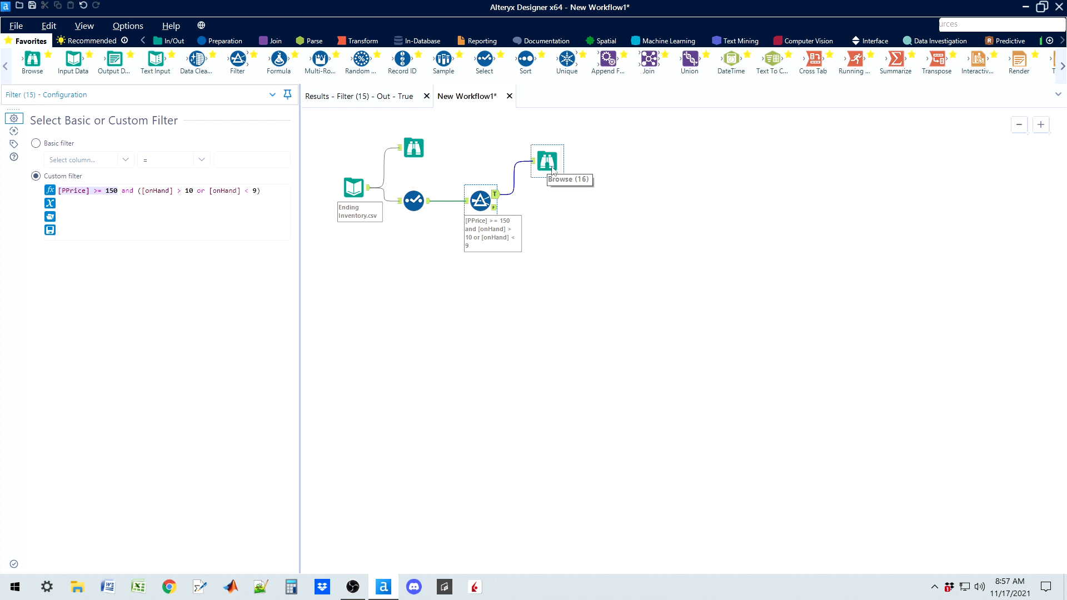
{"action": "left_click", "coordinate": [266, 190]}
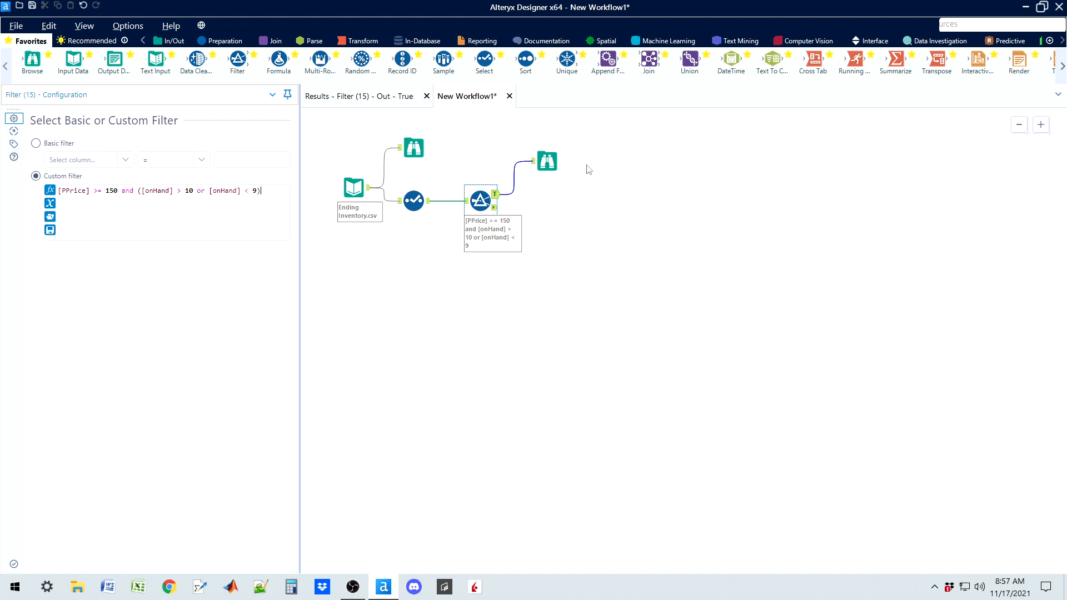
Run the workflow with the parenthesised expression and view the records in the Filter tool's True output
{"action": "key", "text": "ctrl+r"}
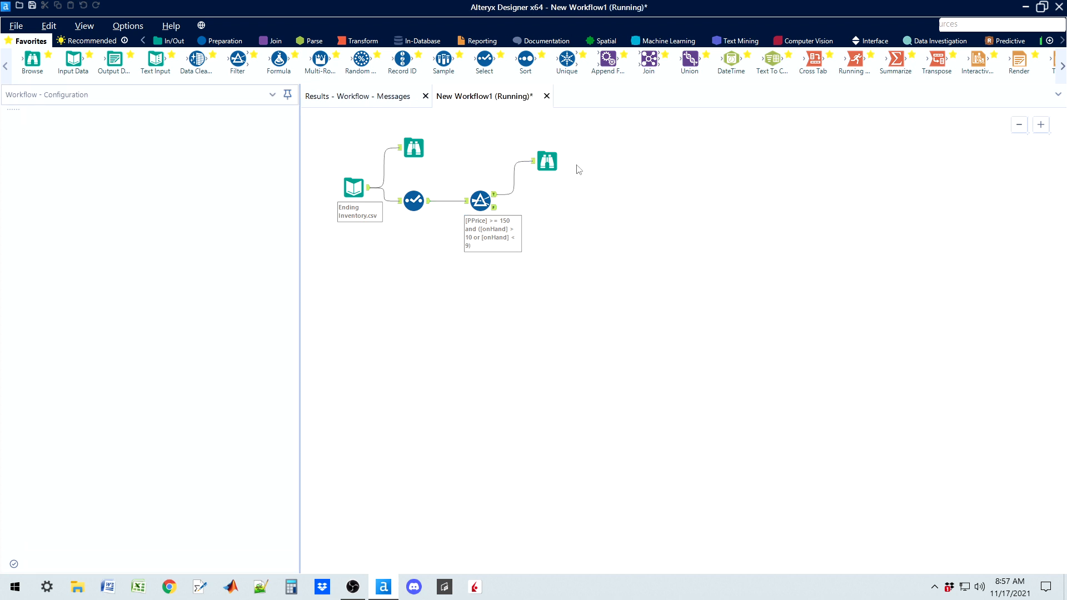
{"action": "left_click", "coordinate": [495, 199]}
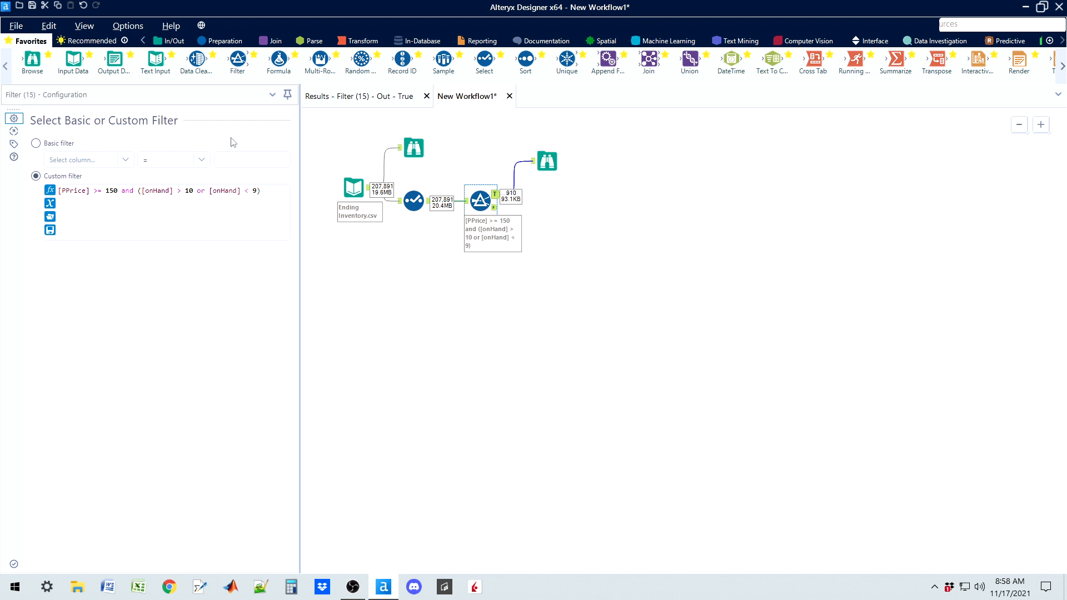
{"action": "left_click", "coordinate": [326, 100]}
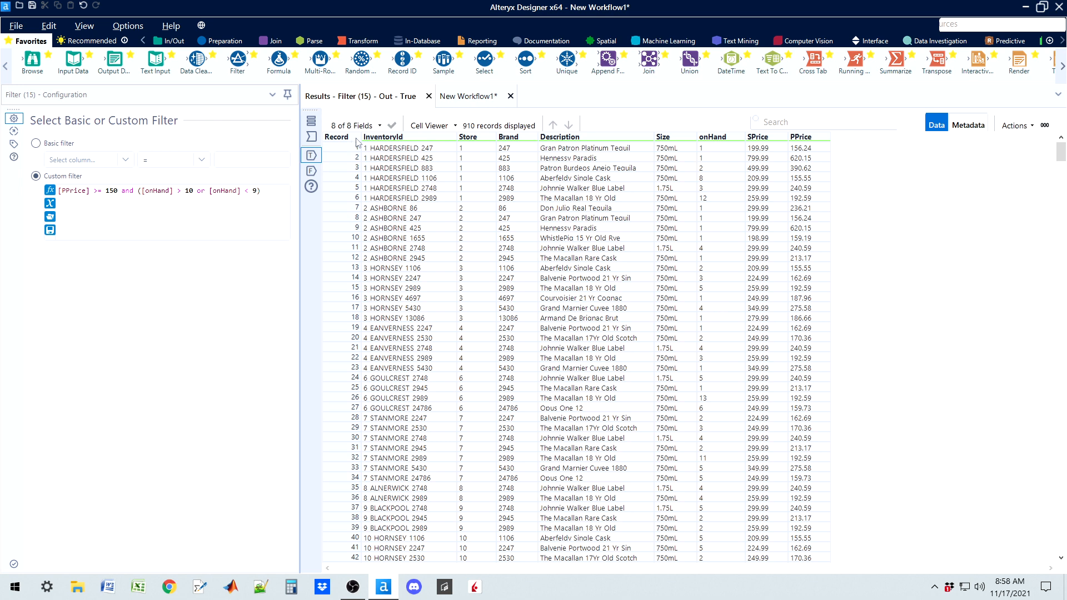
{"action": "left_click", "coordinate": [467, 96]}
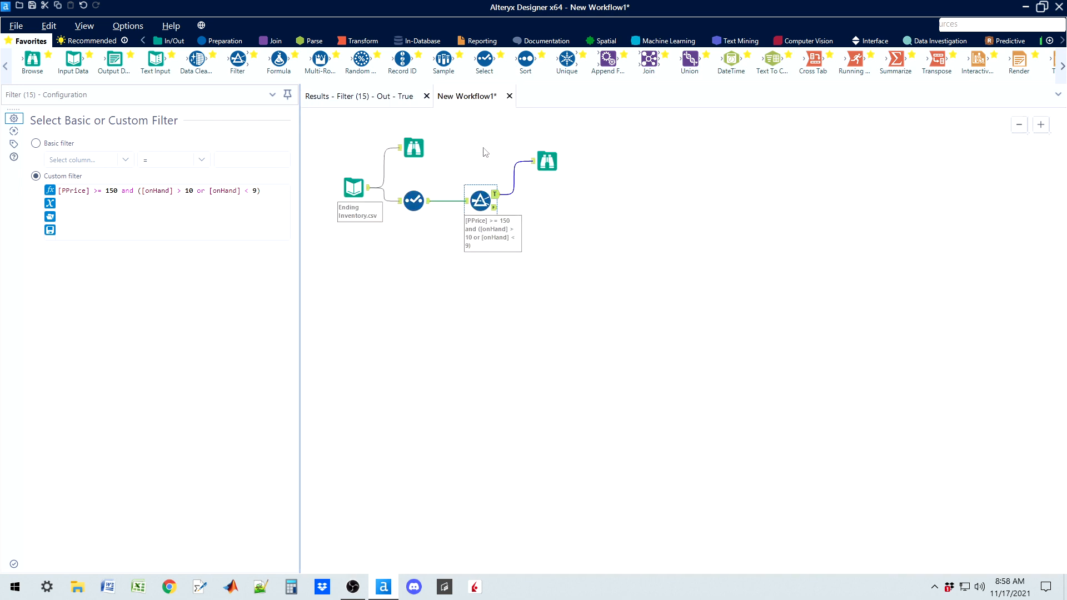
Review the records in the Filter tool's False output, checking the first record and others further down the list
{"action": "left_click", "coordinate": [495, 208]}
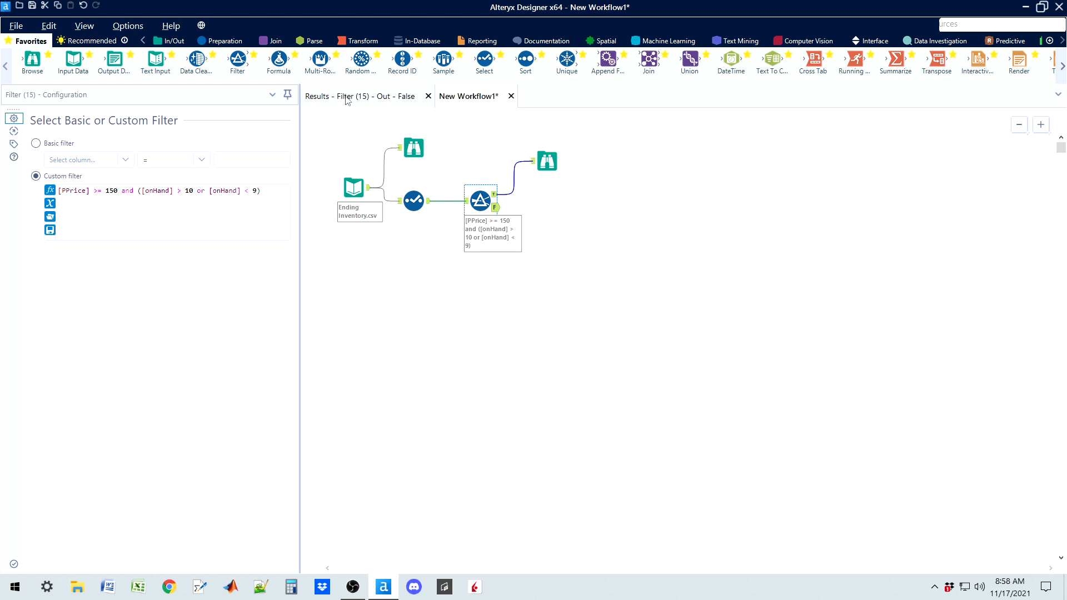
{"action": "left_click", "coordinate": [346, 98]}
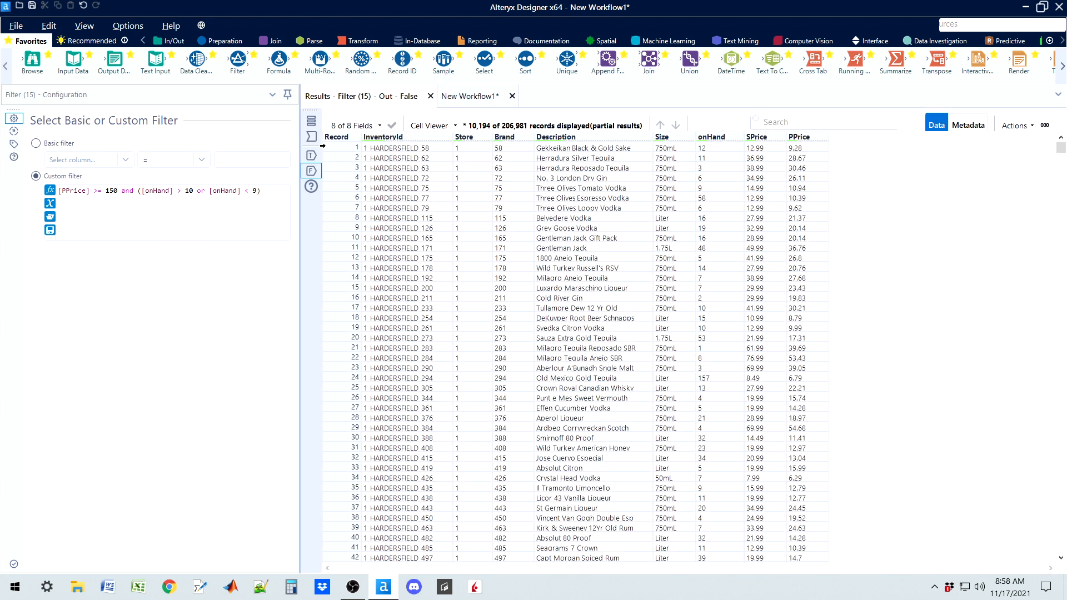
{"action": "left_click", "coordinate": [330, 150]}
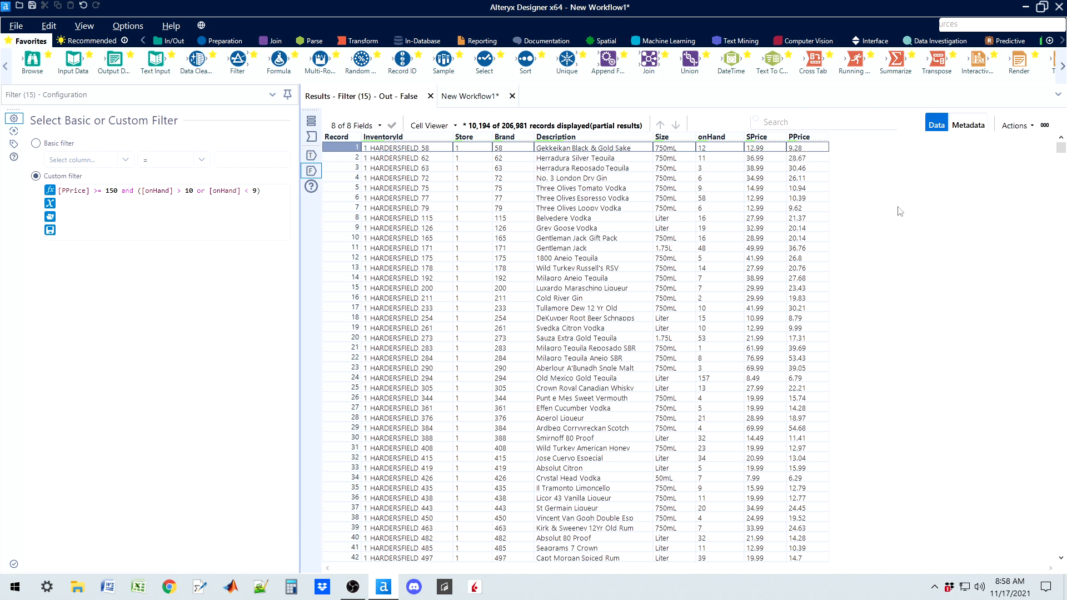
{"action": "left_click_drag", "start_coordinate": [1062, 149], "coordinate": [1062, 183]}
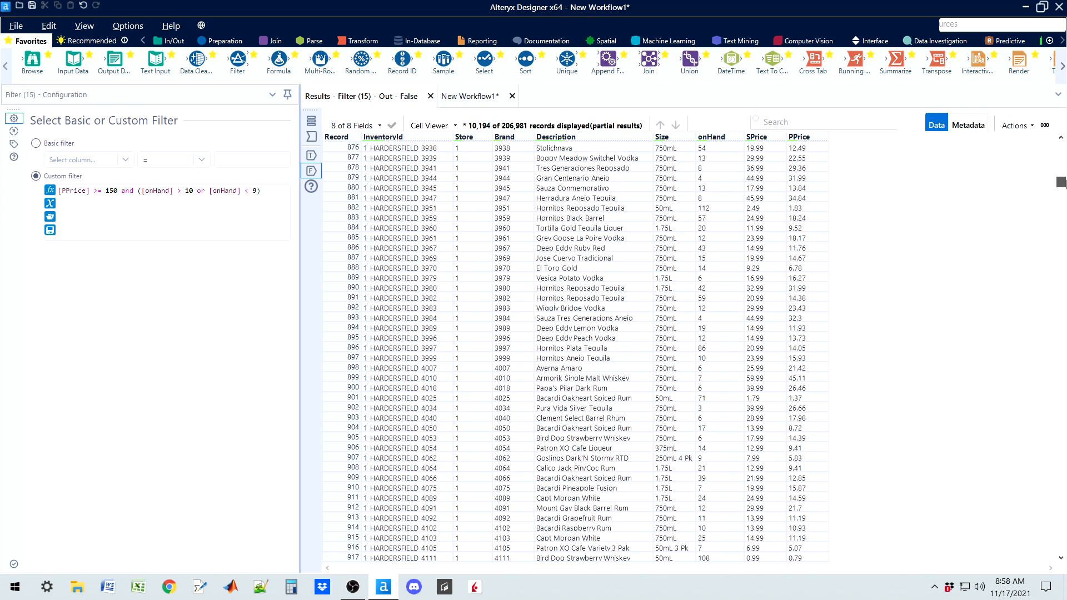
{"action": "key", "text": "ctrl+Home"}
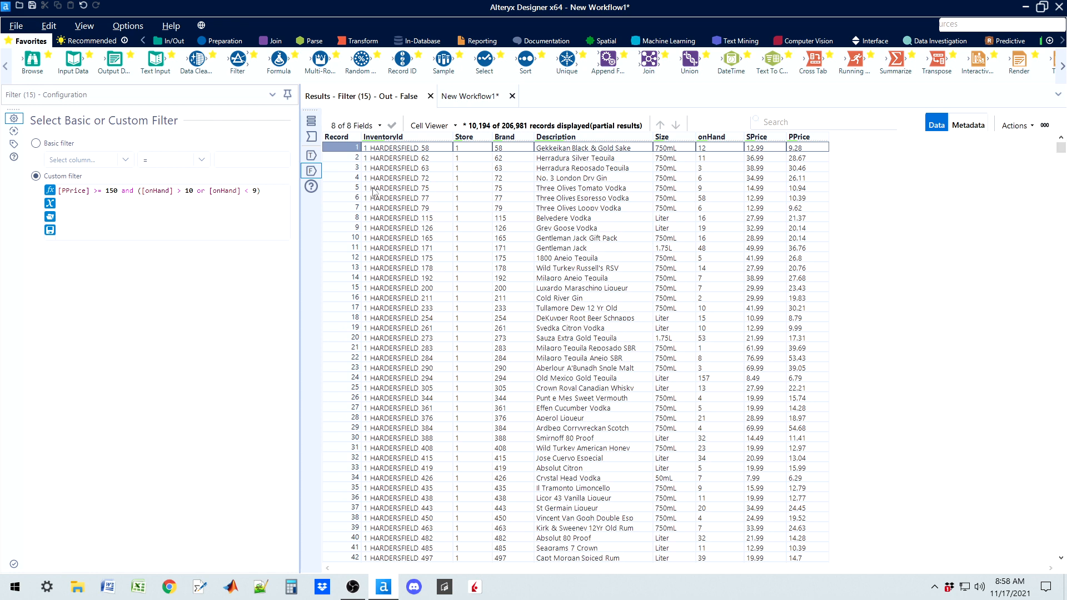
{"action": "left_click", "coordinate": [490, 96]}
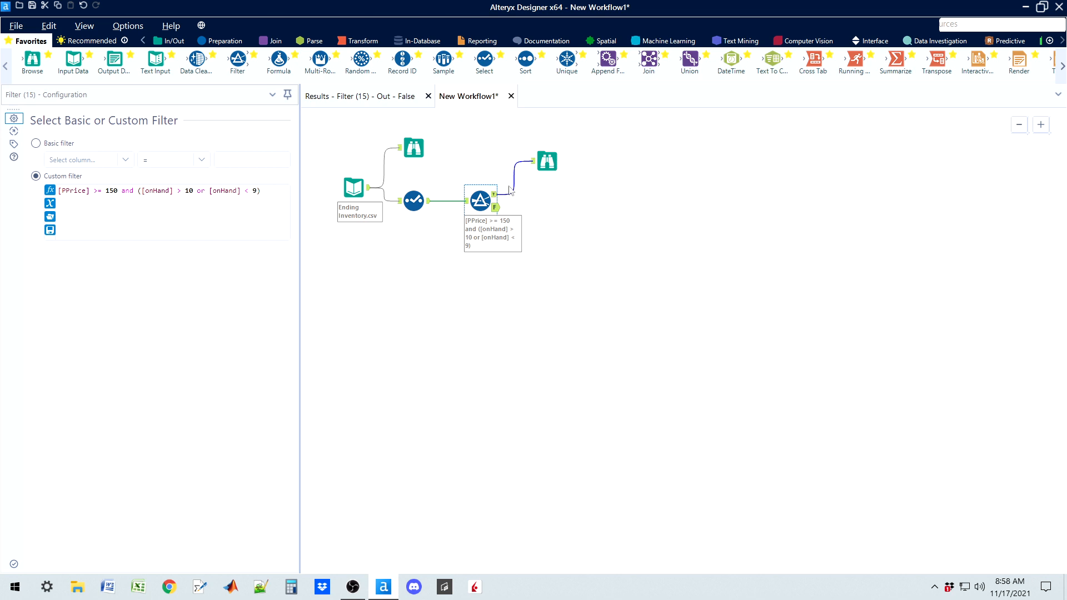
Examine the filtered records in the Browse tool on the True output, comparing the Brand and Description fields for repeated products
{"action": "left_click", "coordinate": [549, 162]}
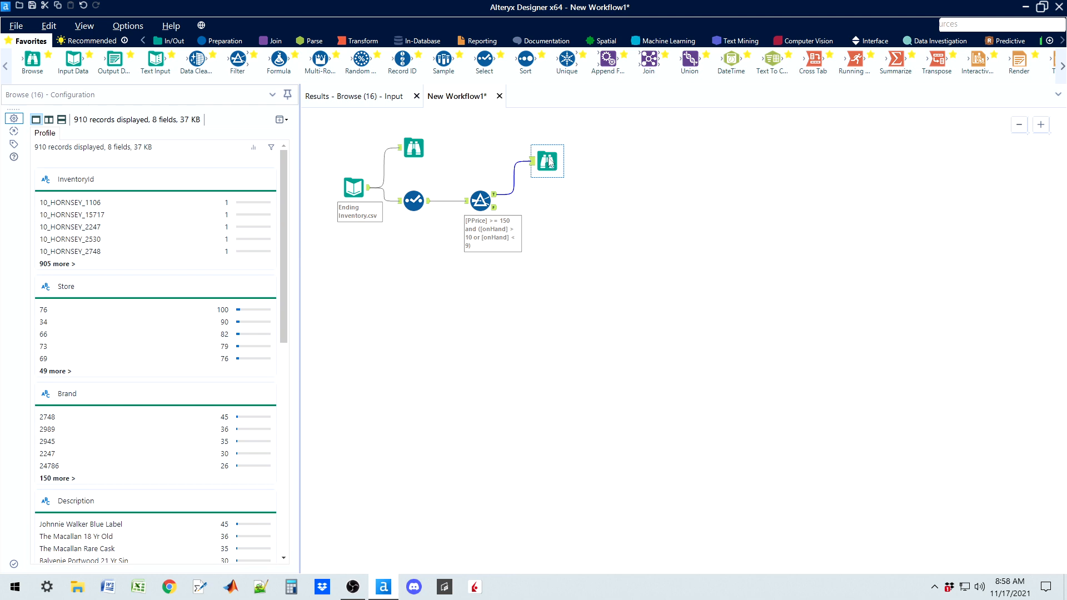
{"action": "left_click", "coordinate": [352, 99]}
{"action": "left_click", "coordinate": [344, 148]}
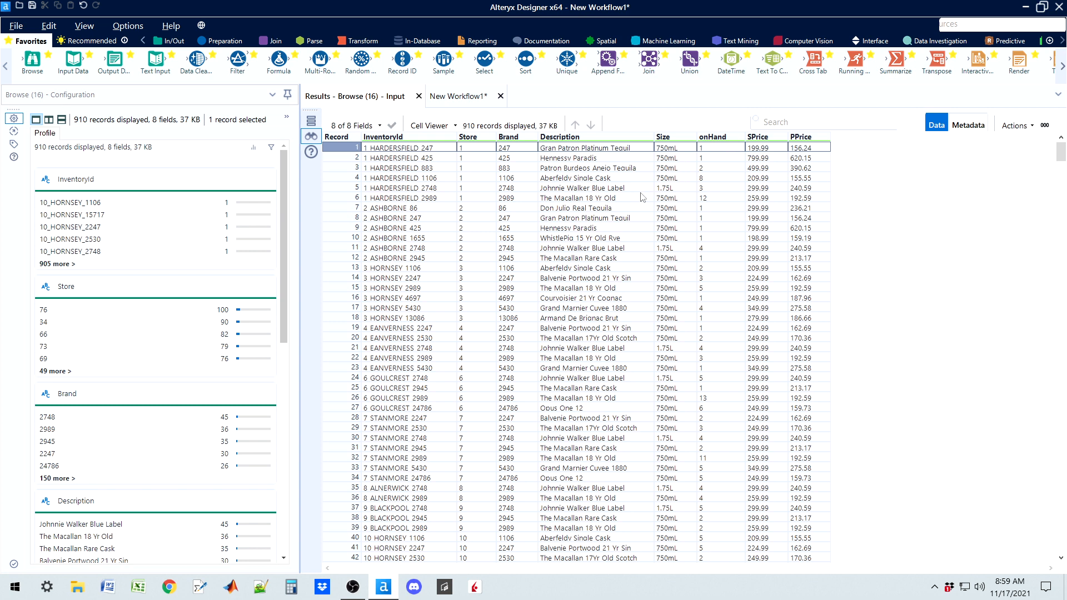
{"action": "left_click", "coordinate": [557, 160]}
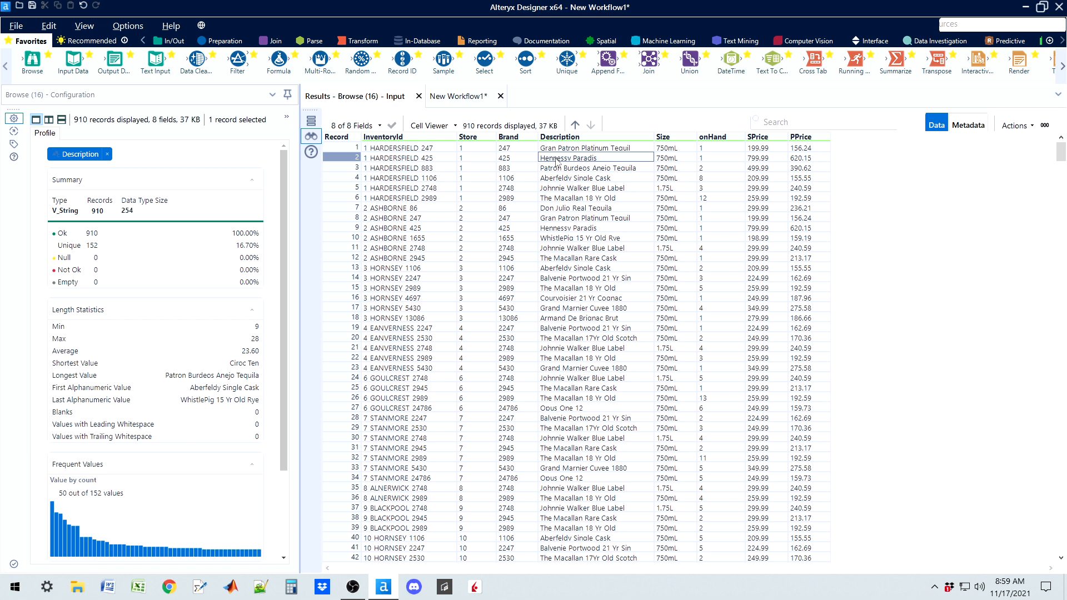
{"action": "left_click", "coordinate": [521, 150]}
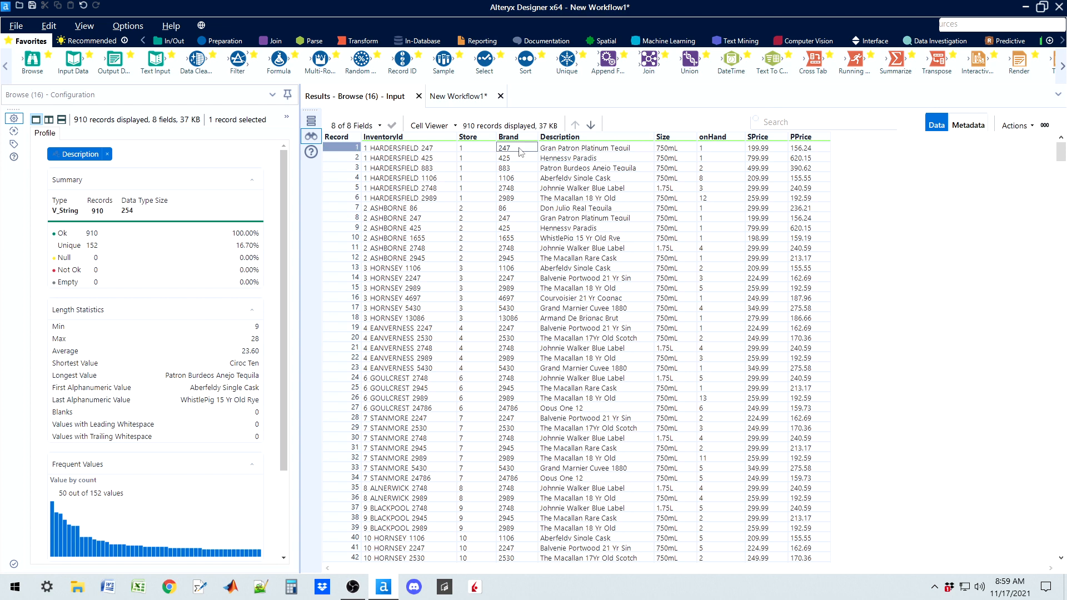
{"action": "left_click", "coordinate": [560, 150]}
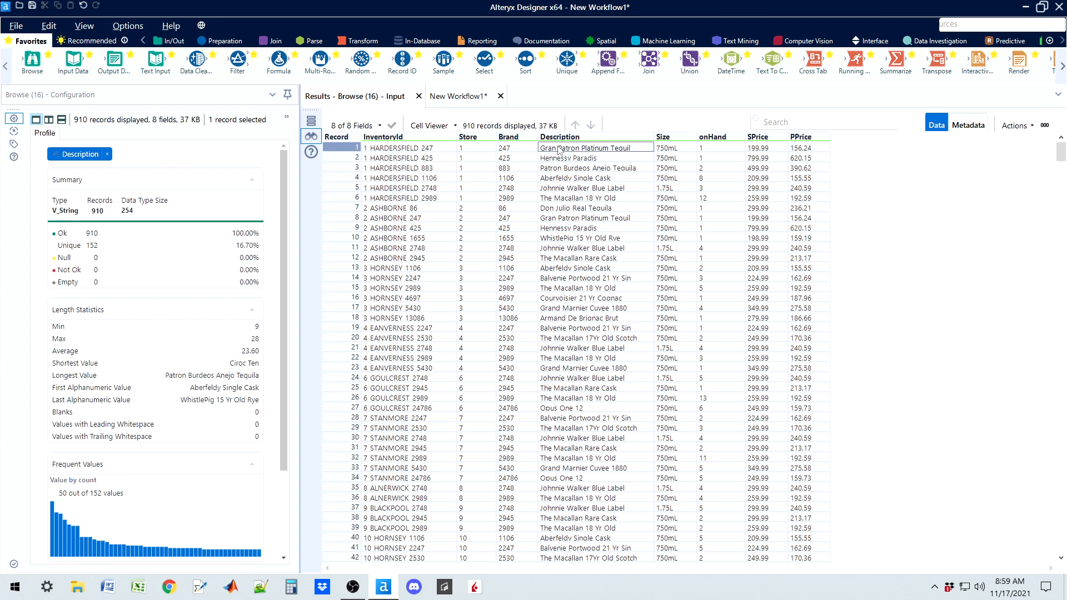
{"action": "left_click", "coordinate": [519, 151]}
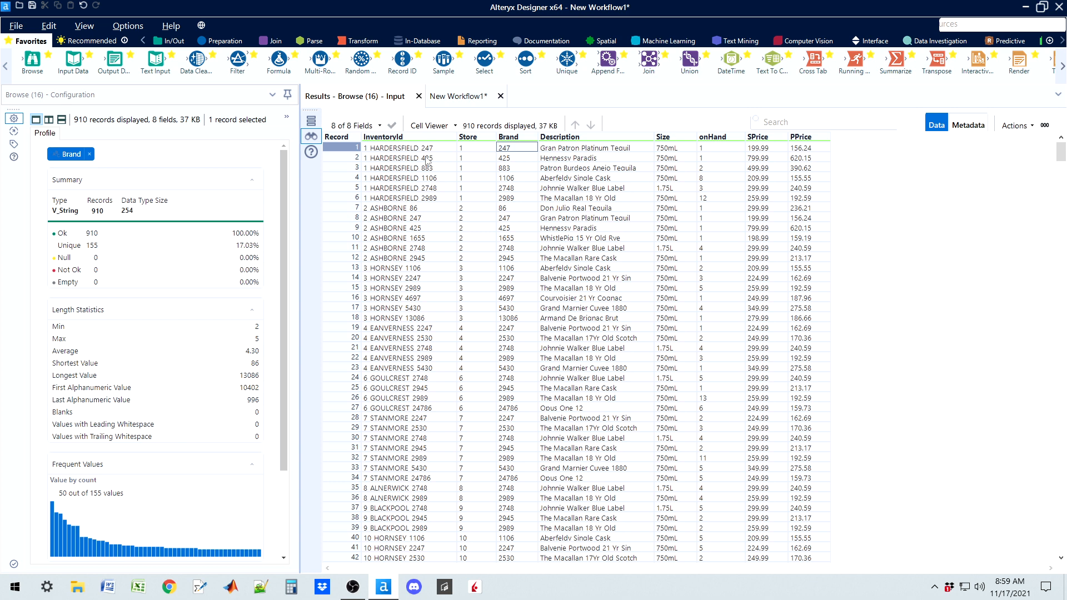
{"action": "left_click", "coordinate": [551, 149]}
{"action": "left_click", "coordinate": [508, 148]}
{"action": "mouse_move", "coordinate": [1059, 152]}
{"action": "left_mouse_down"}
{"action": "mouse_move", "coordinate": [1061, 223]}
{"action": "mouse_move", "coordinate": [1061, 147]}
{"action": "left_mouse_up"}
{"action": "left_click", "coordinate": [562, 151]}
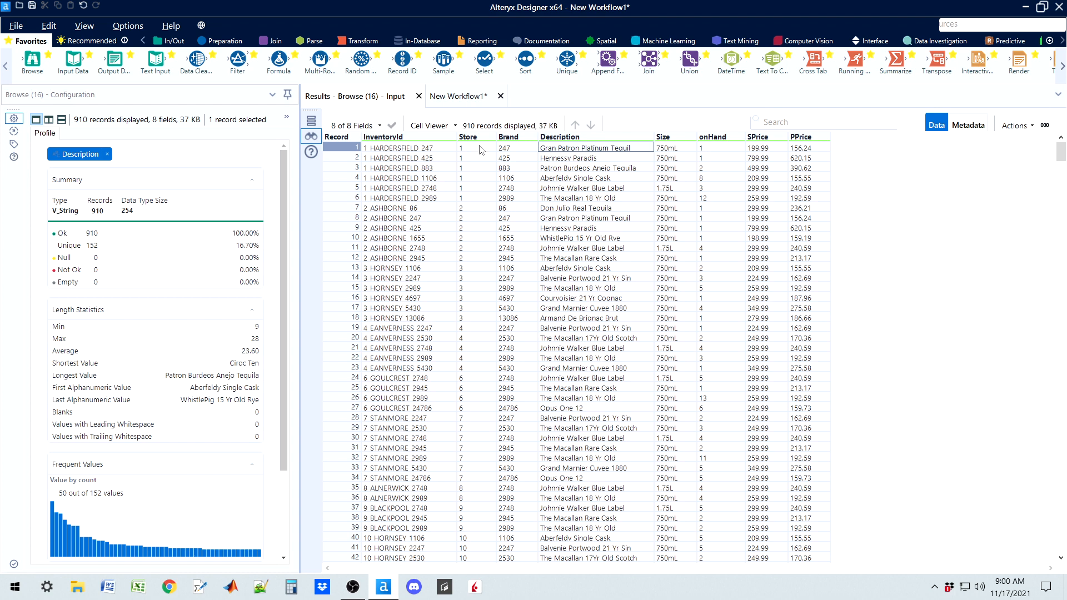
Add a Unique tool to the Filter tool's True output and set it to find unique values from the Description column
{"action": "left_click", "coordinate": [464, 97]}
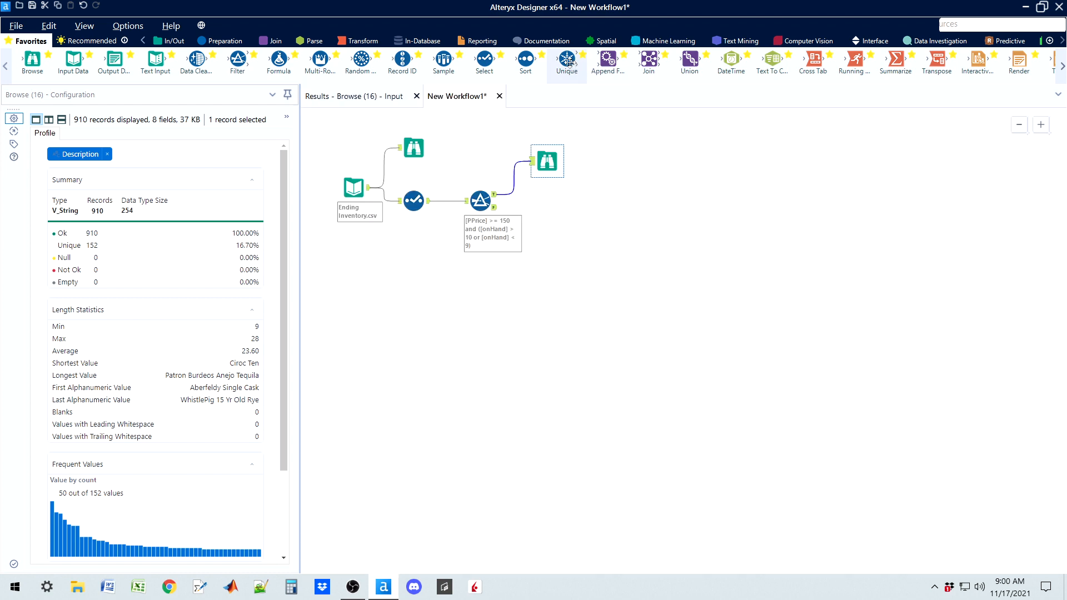
{"action": "left_click_drag", "start_coordinate": [567, 60], "coordinate": [550, 202]}
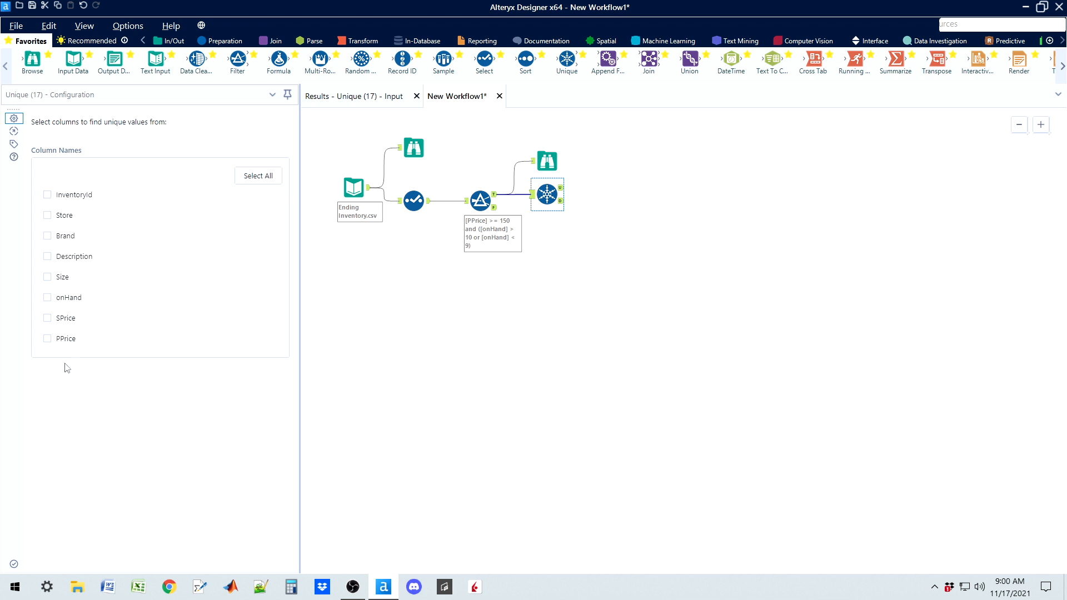
{"action": "left_click", "coordinate": [48, 257]}
Attach a Browse tool to the Unique tool's unique output and run the workflow to view the deduplicated records
{"action": "left_click_drag", "start_coordinate": [33, 59], "coordinate": [601, 175]}
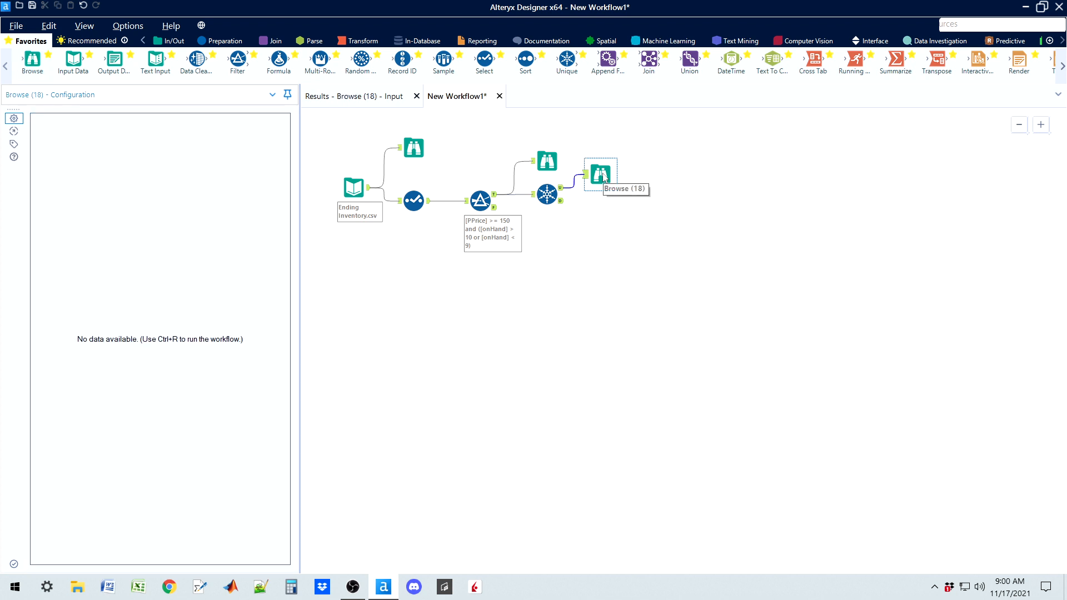
{"action": "key", "text": "ctrl+r"}
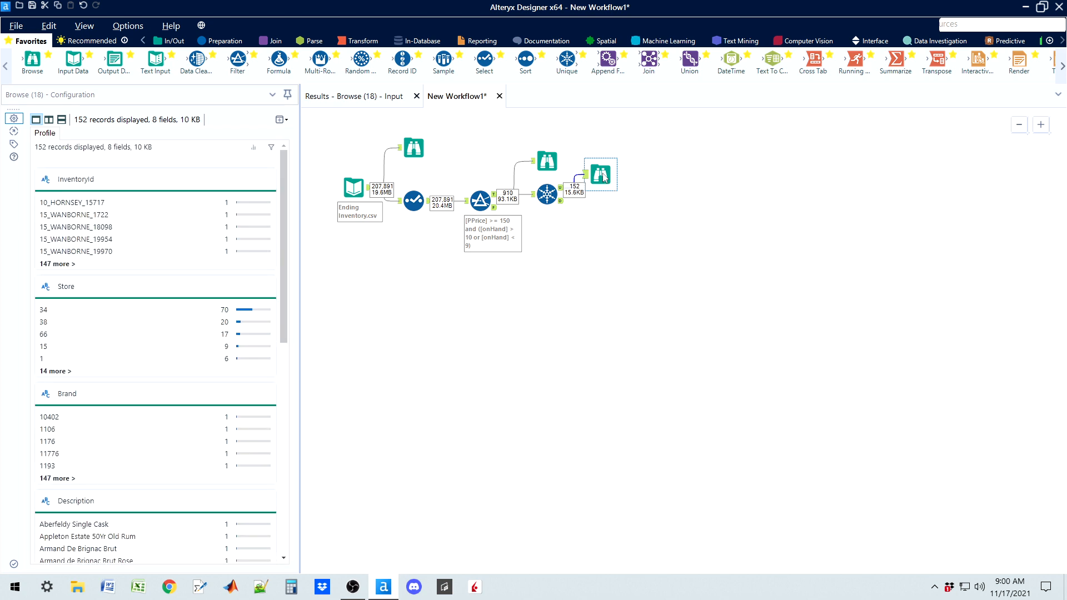
{"action": "left_click", "coordinate": [339, 97]}
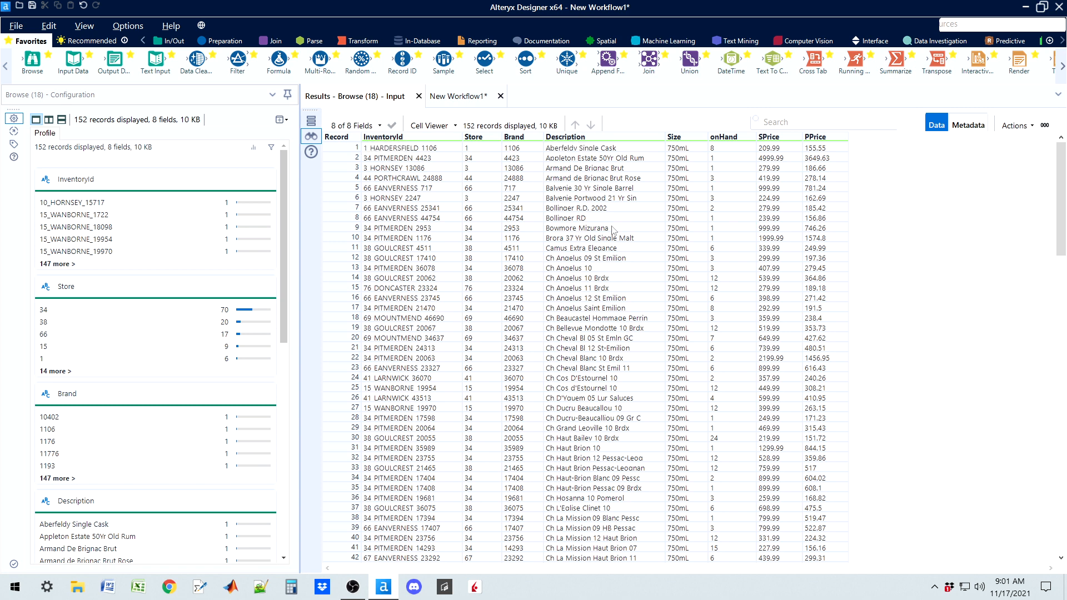
Return to the Browse tool on the Filter's True output and check its first record for comparison with the unique records
{"action": "left_click", "coordinate": [459, 98]}
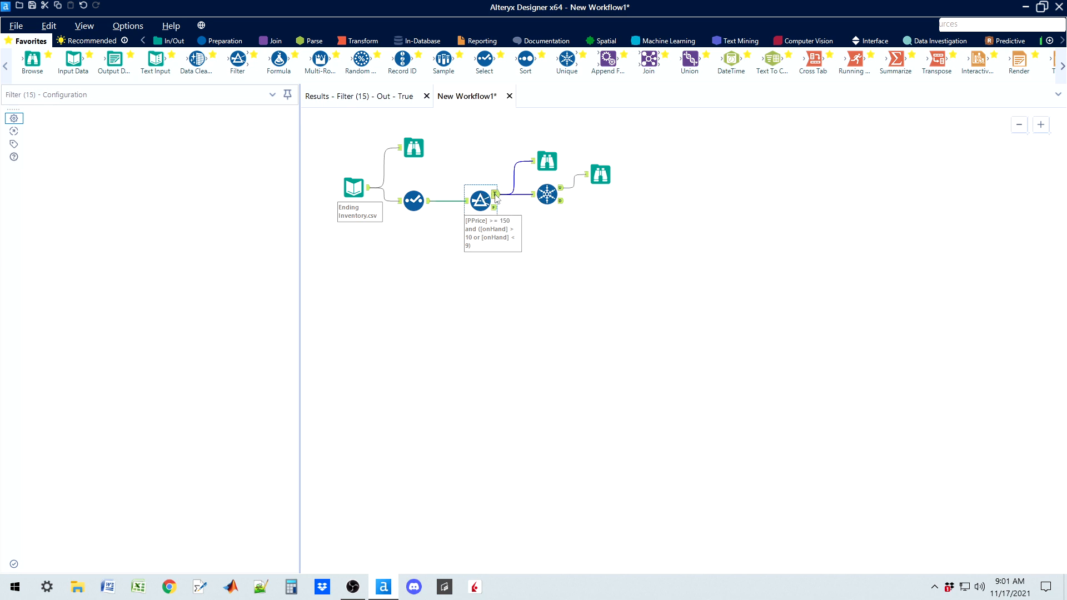
{"action": "left_click", "coordinate": [547, 161]}
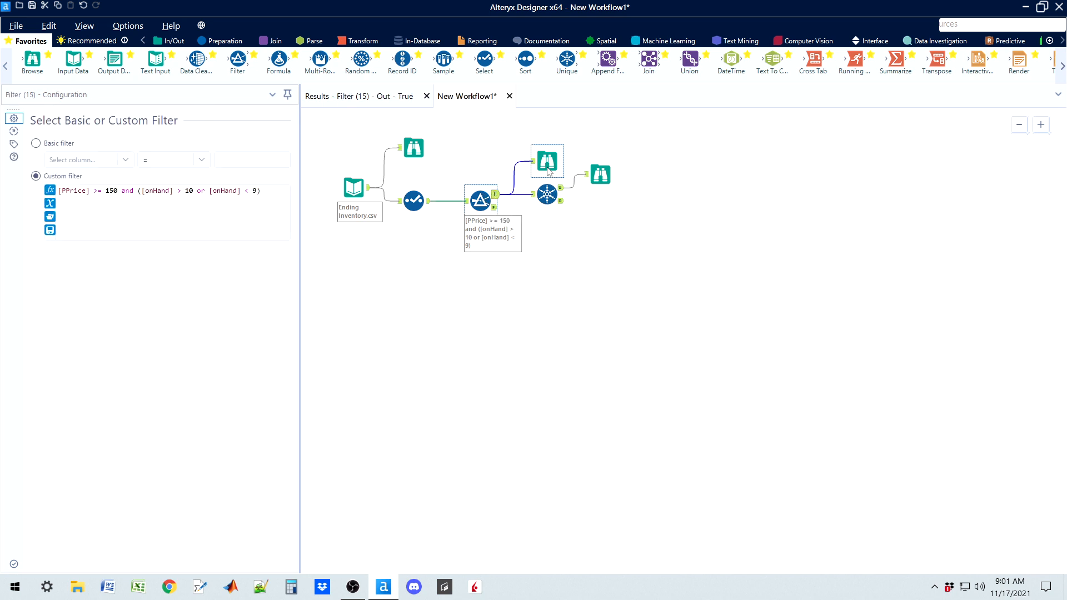
{"action": "left_click", "coordinate": [359, 98]}
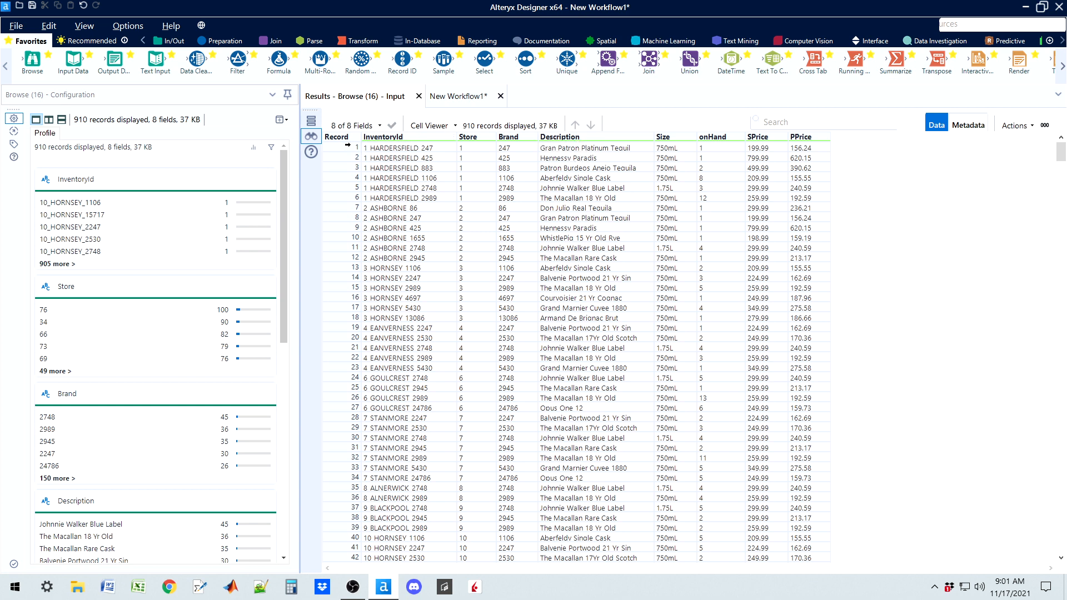
{"action": "left_click", "coordinate": [348, 146]}
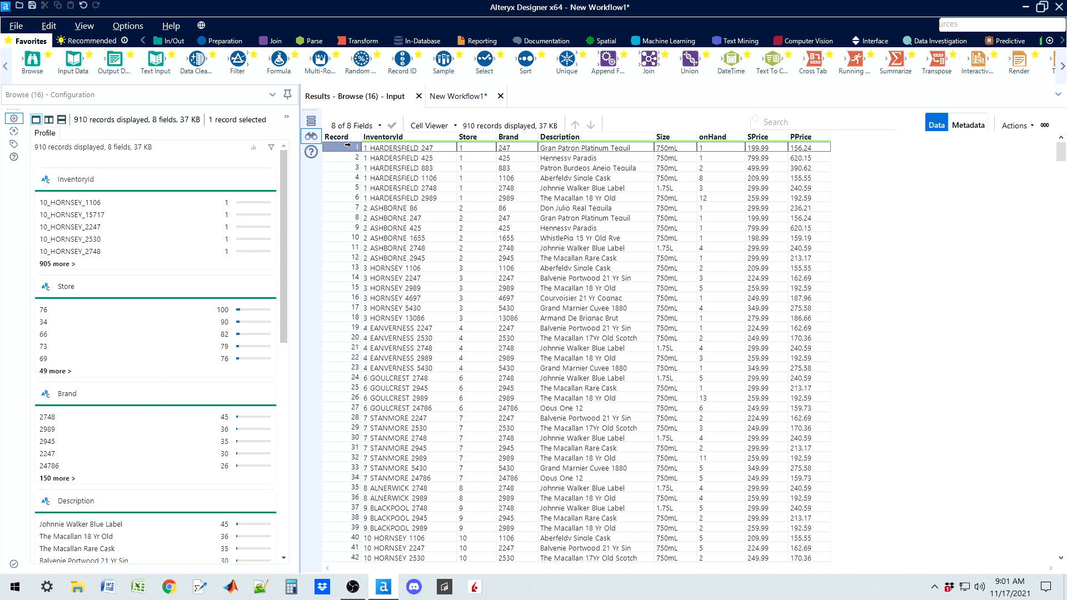
Examine the Description values of the first two records in the Browse tool on the Filter's True output for repeats
{"action": "left_click", "coordinate": [565, 150]}
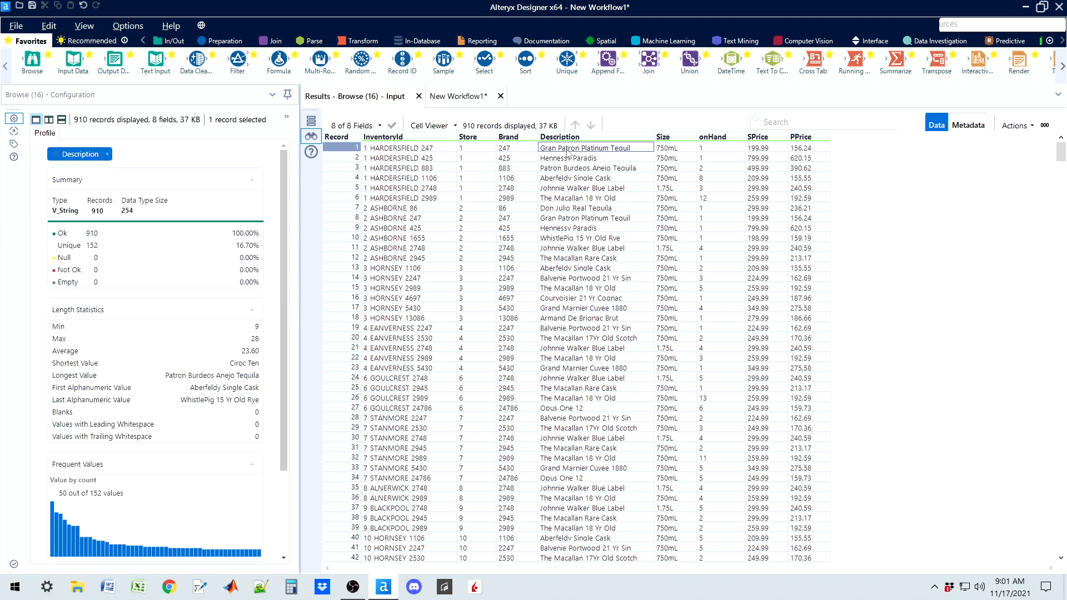
{"action": "left_click", "coordinate": [348, 149]}
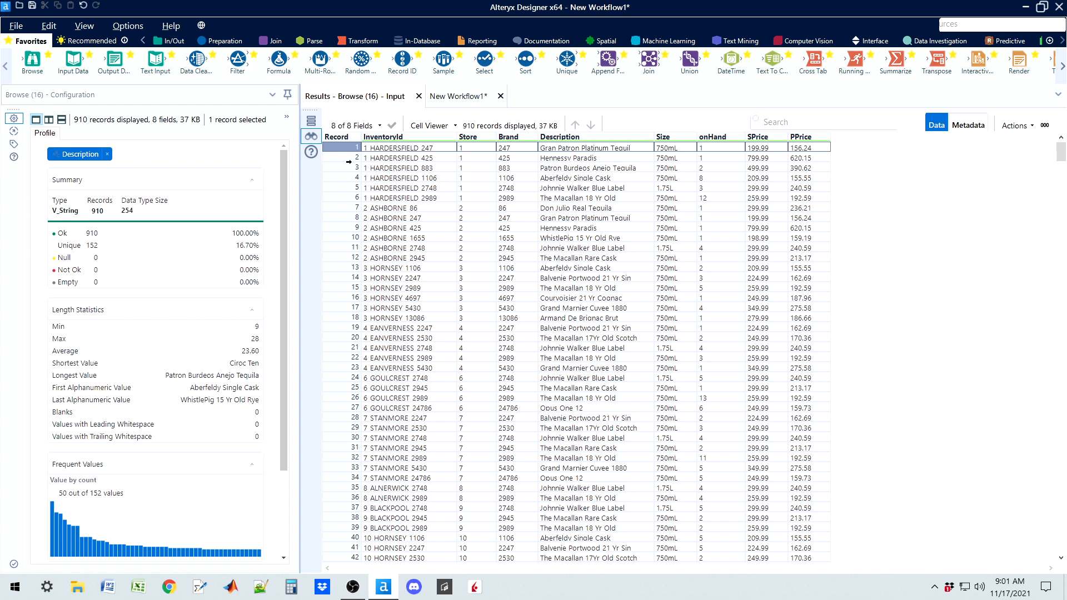
{"action": "left_click", "coordinate": [566, 153]}
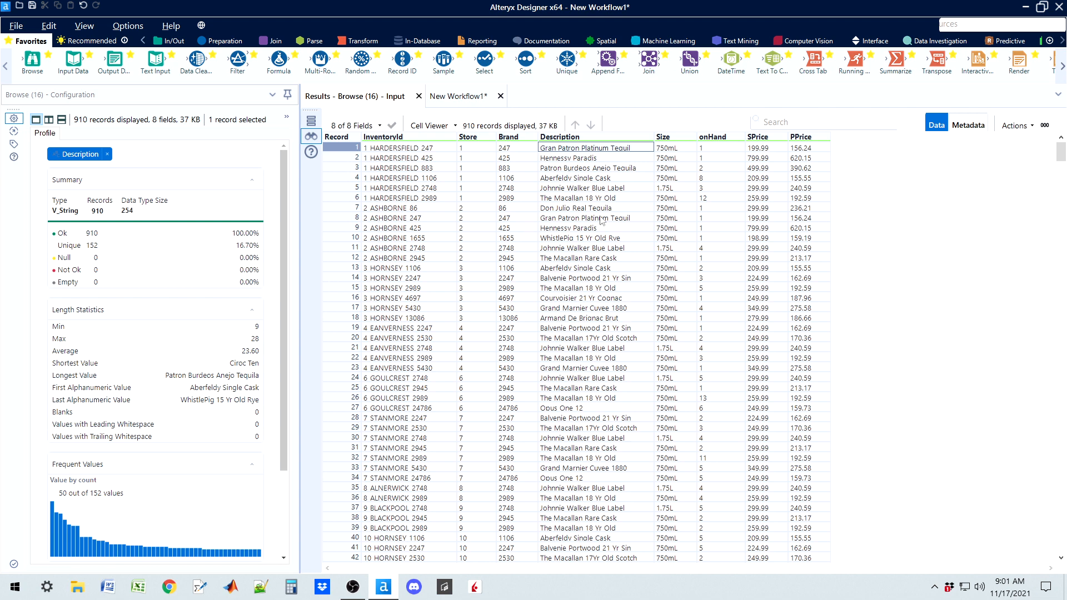
{"action": "left_click", "coordinate": [569, 160]}
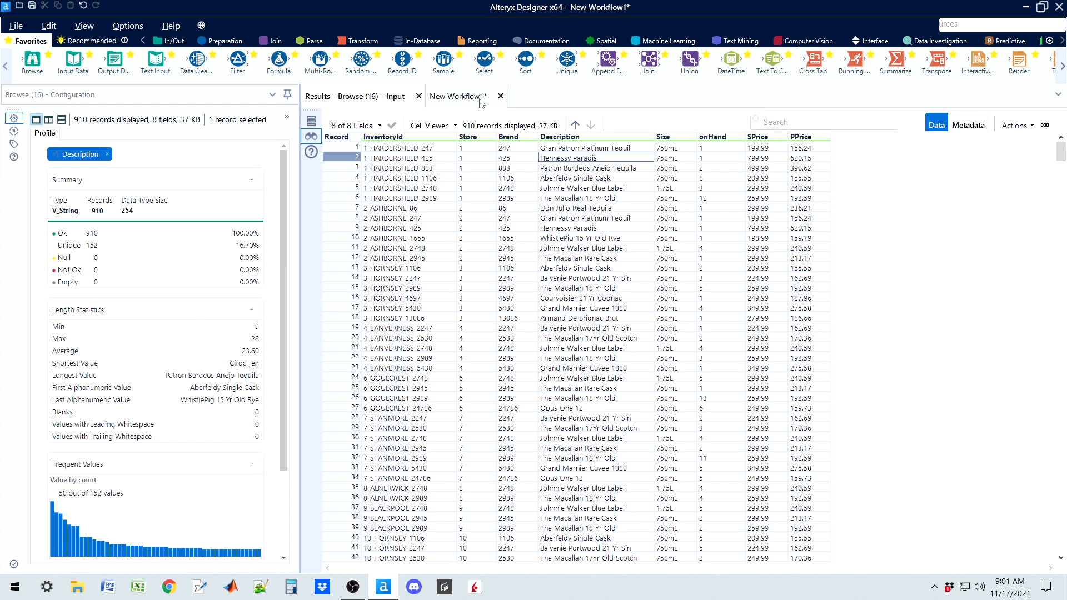
View the records in the Unique tool's duplicates output and check the first record's description
{"action": "left_click", "coordinate": [461, 98]}
{"action": "left_click", "coordinate": [561, 200]}
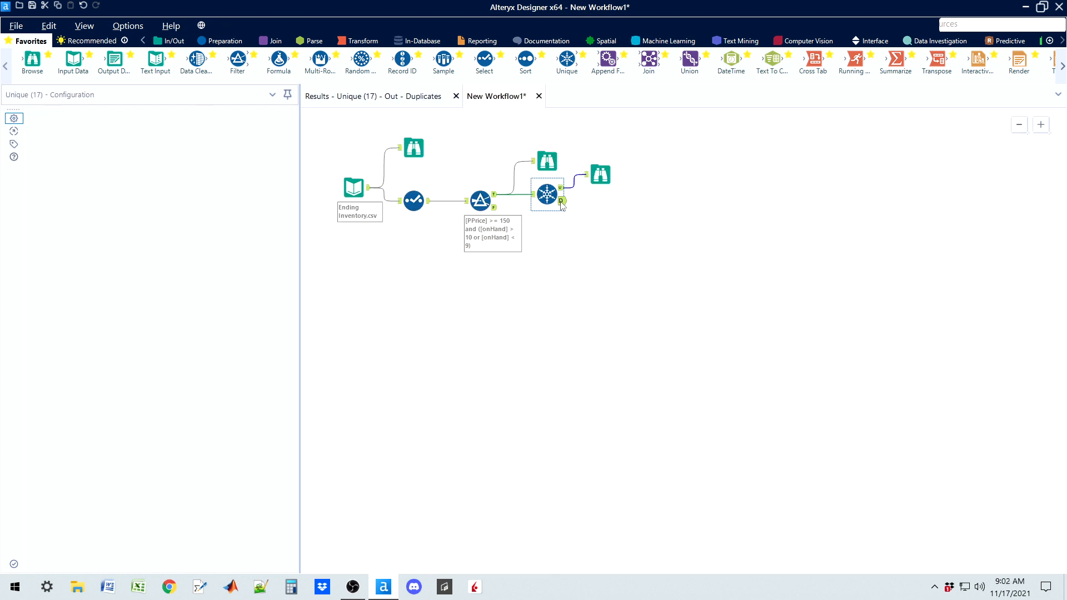
{"action": "left_click", "coordinate": [334, 96]}
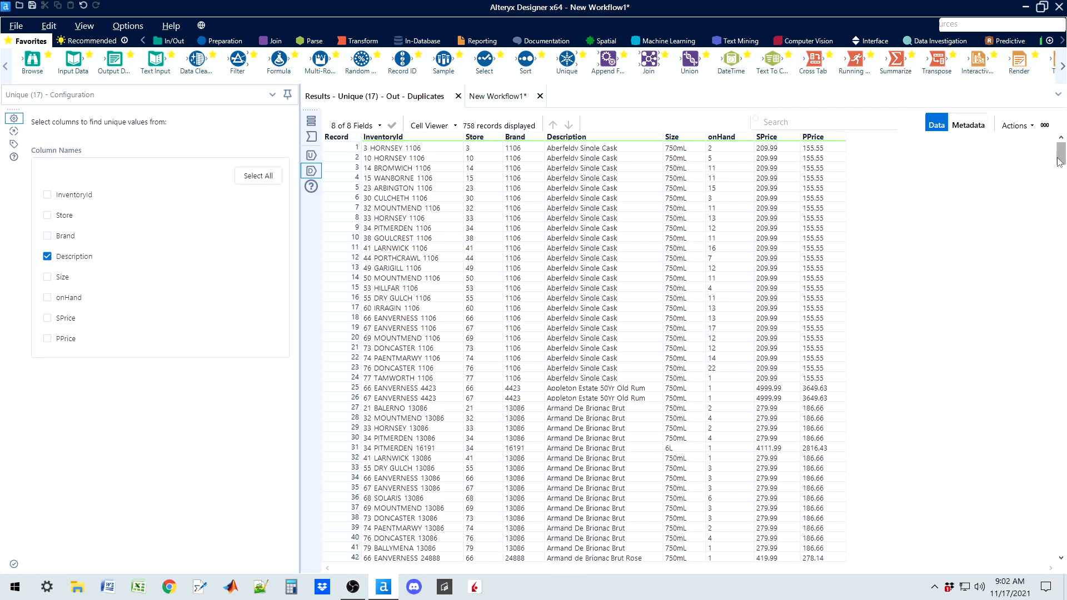
{"action": "left_click", "coordinate": [562, 149]}
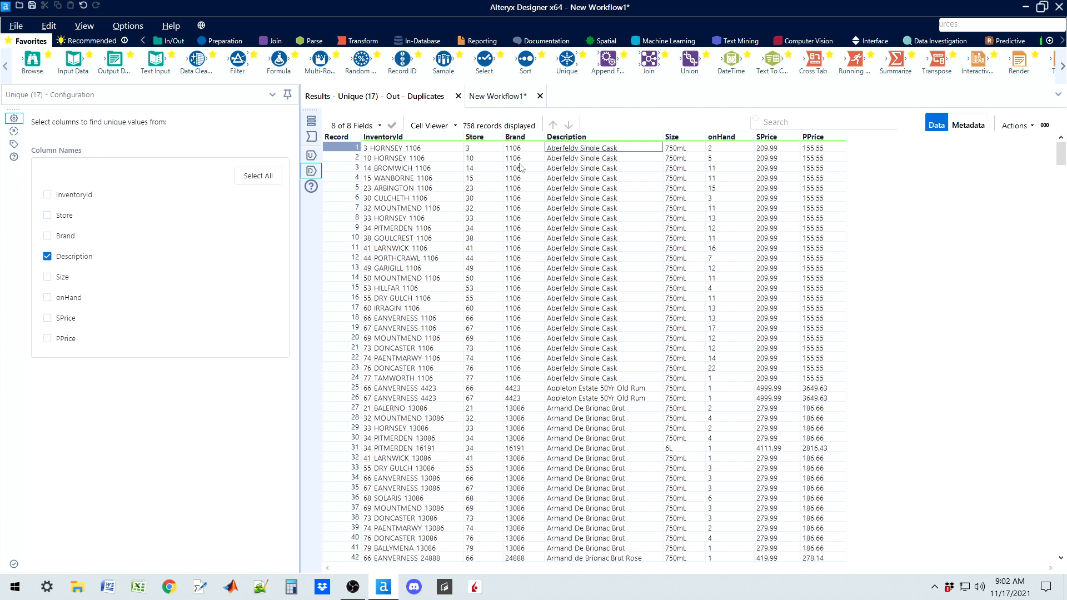
View the records in the Unique tool's unique output and check its first record
{"action": "left_click", "coordinate": [496, 97]}
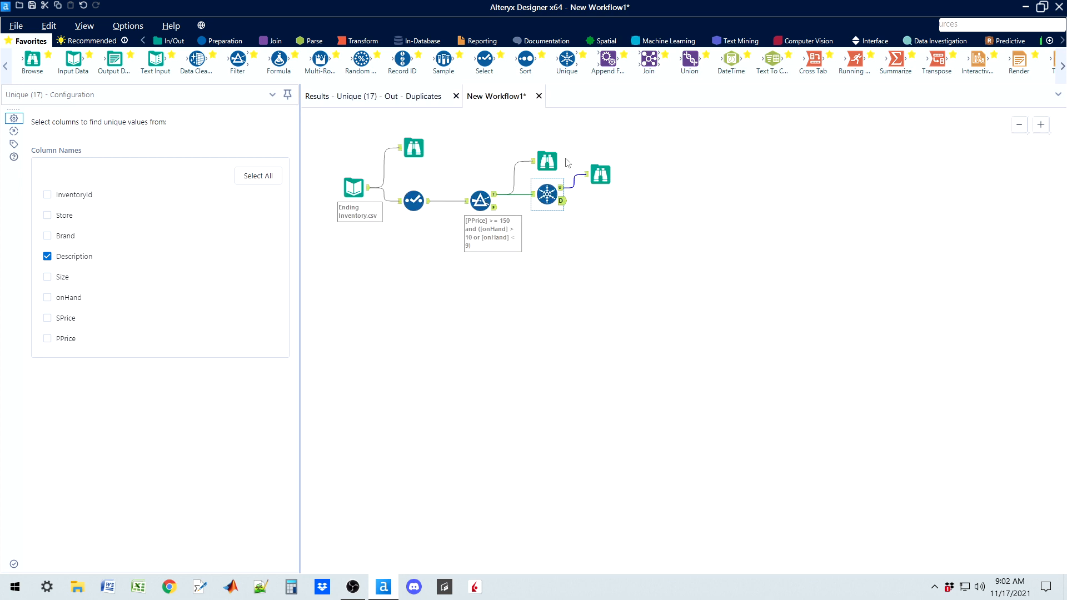
{"action": "left_click", "coordinate": [561, 187]}
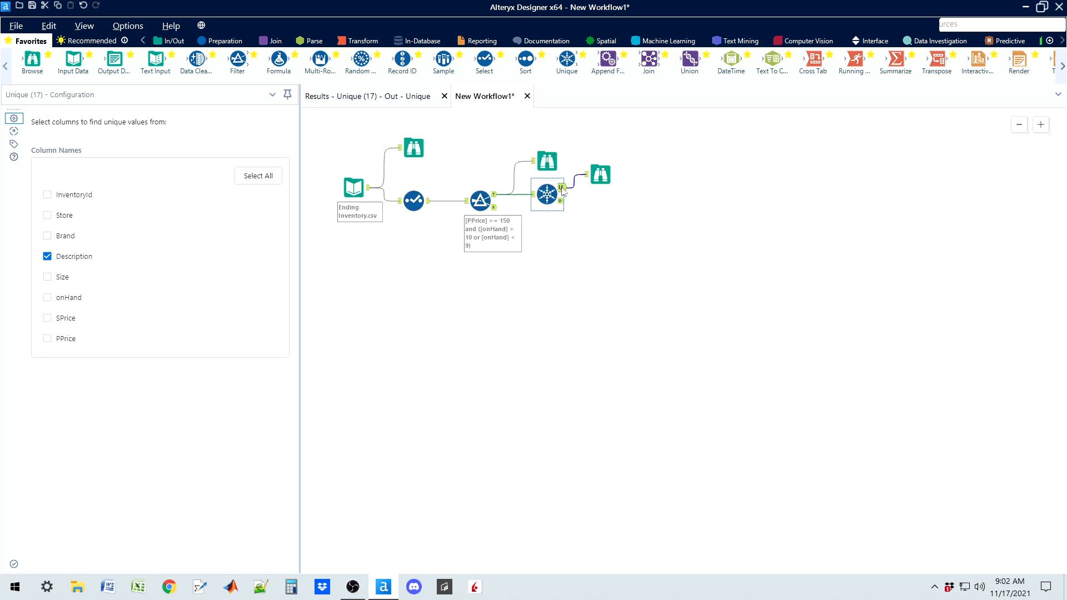
{"action": "left_click", "coordinate": [365, 97]}
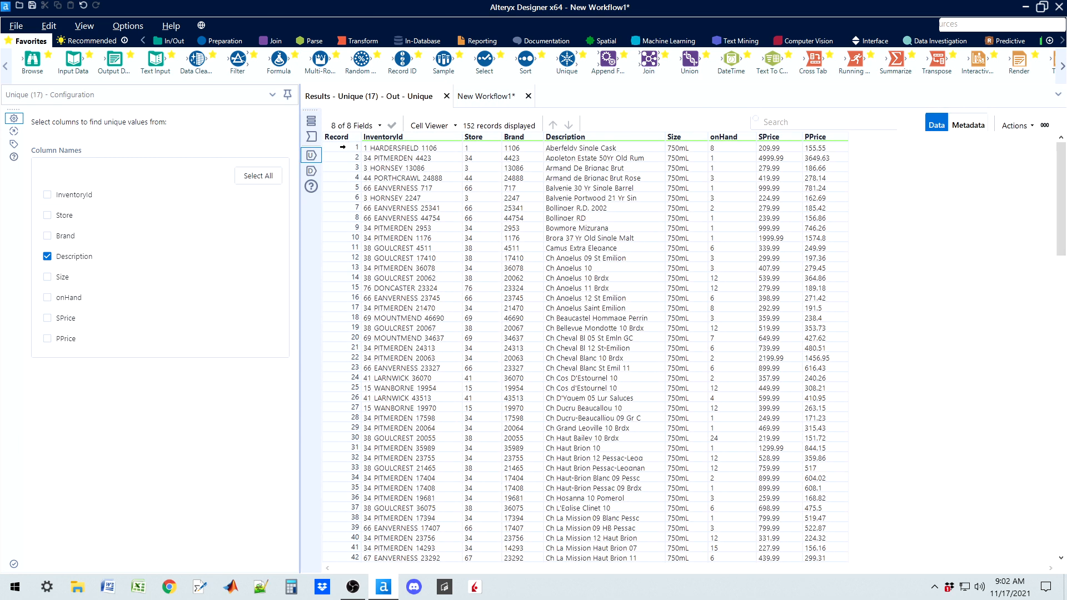
{"action": "left_click", "coordinate": [343, 146]}
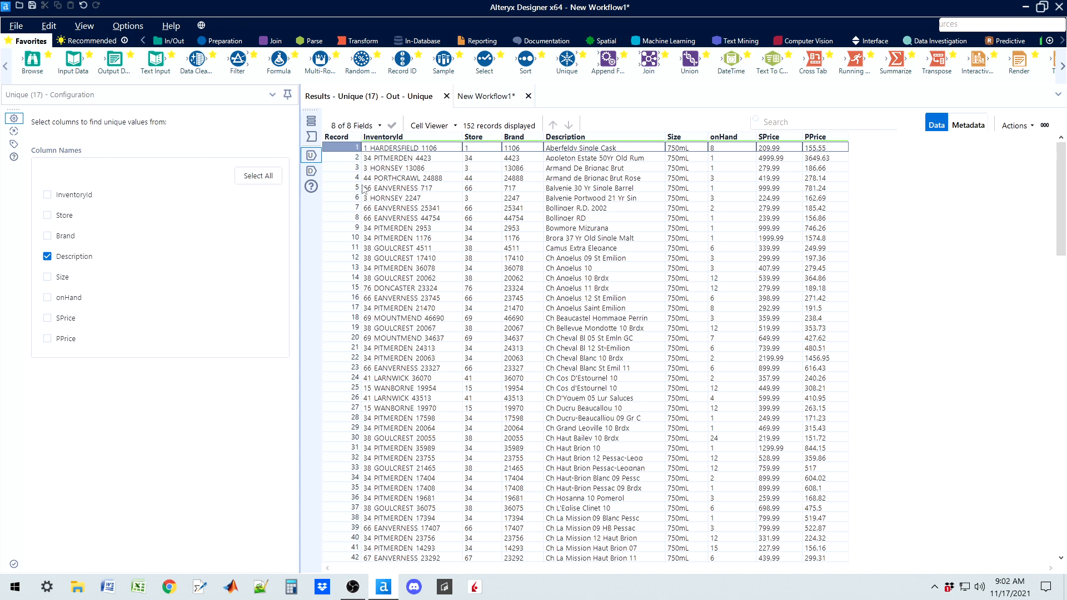
Return to the Unique tool's duplicates output and select records 1 to 23 to inspect the repeated description
{"action": "left_click", "coordinate": [472, 97]}
{"action": "left_click", "coordinate": [562, 201]}
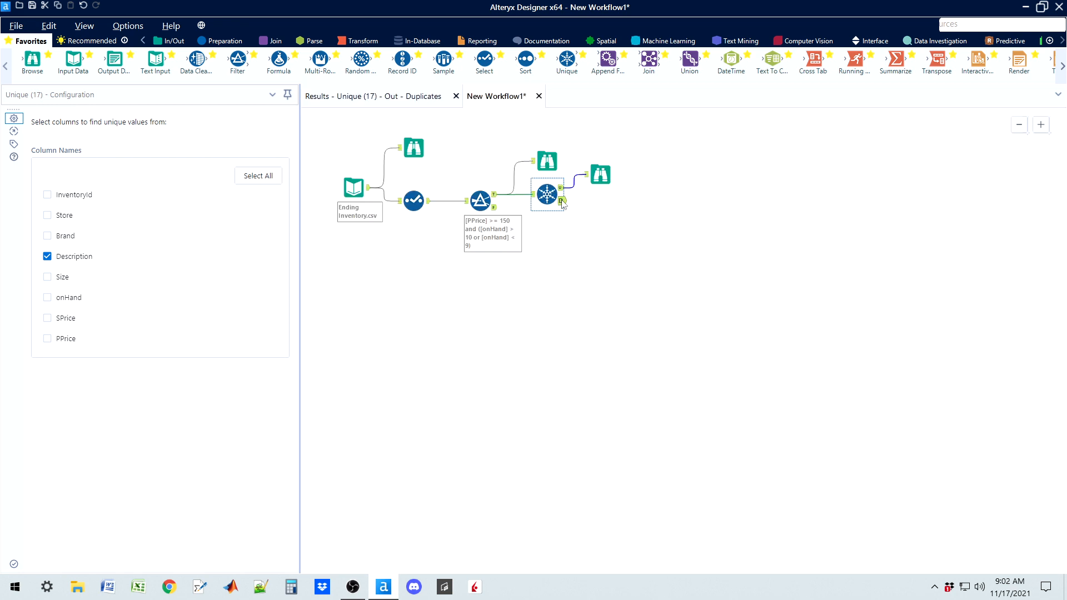
{"action": "left_click", "coordinate": [344, 98]}
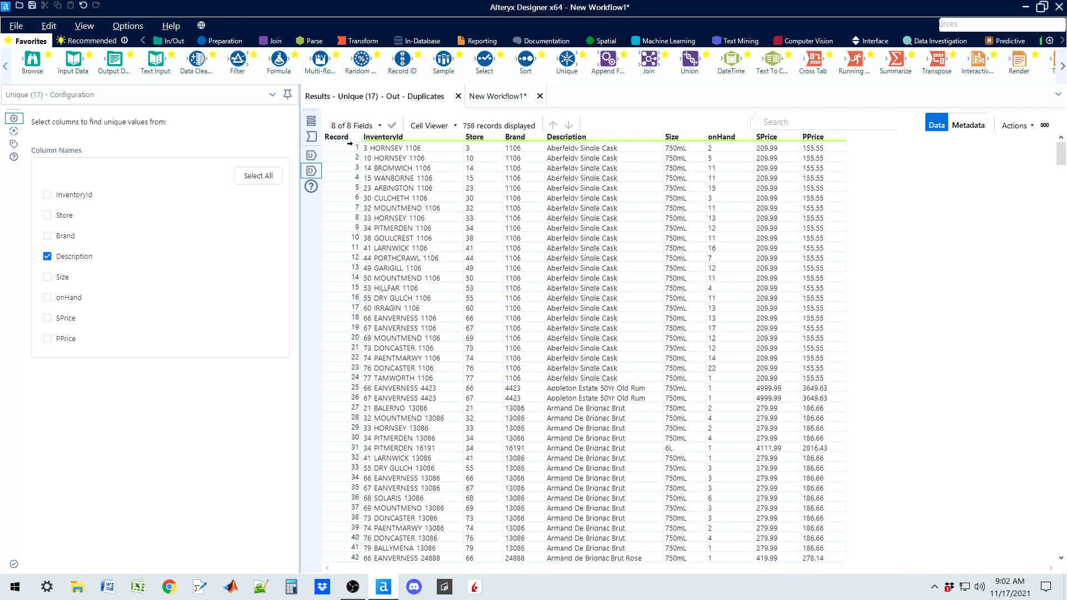
{"action": "left_click_drag", "start_coordinate": [344, 148], "coordinate": [351, 367]}
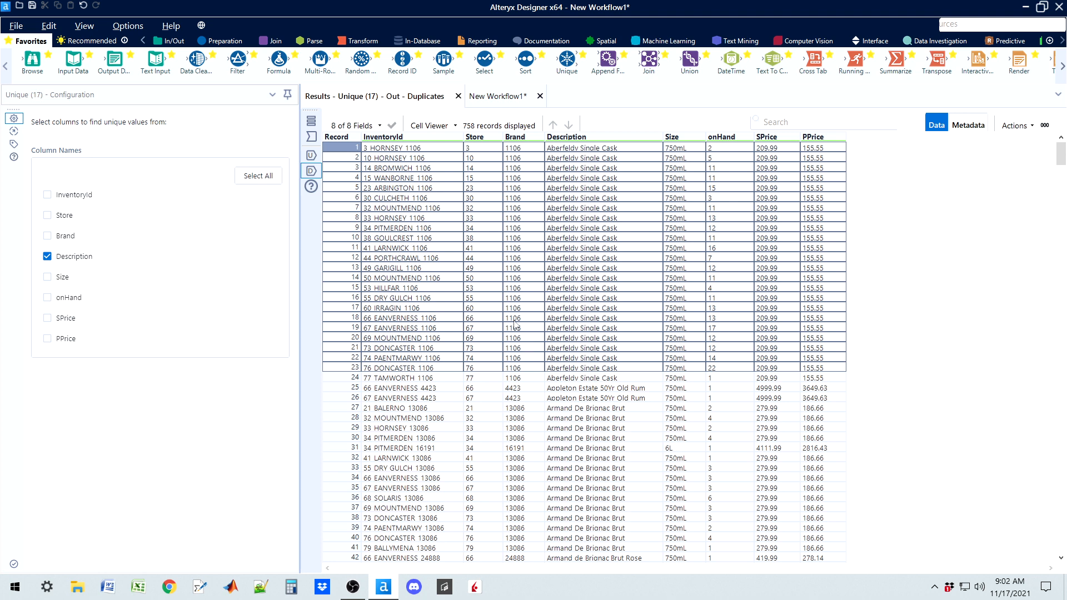
Open the Browse tool on the input data and inspect the Description field and the 1.75L value in the Size field
{"action": "left_click", "coordinate": [496, 96]}
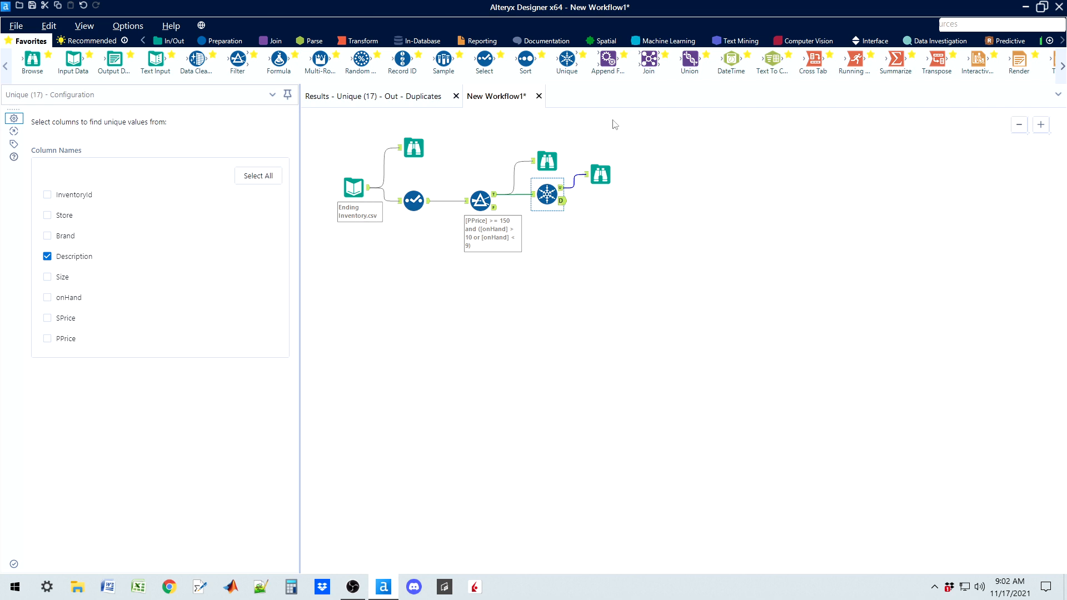
{"action": "left_click", "coordinate": [416, 146]}
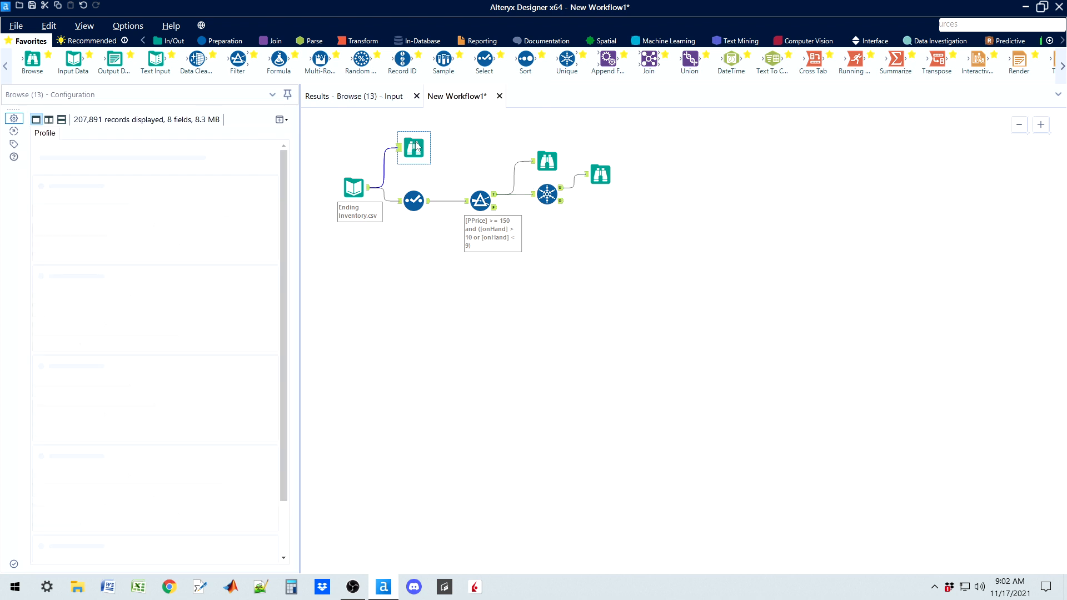
{"action": "left_click", "coordinate": [357, 98]}
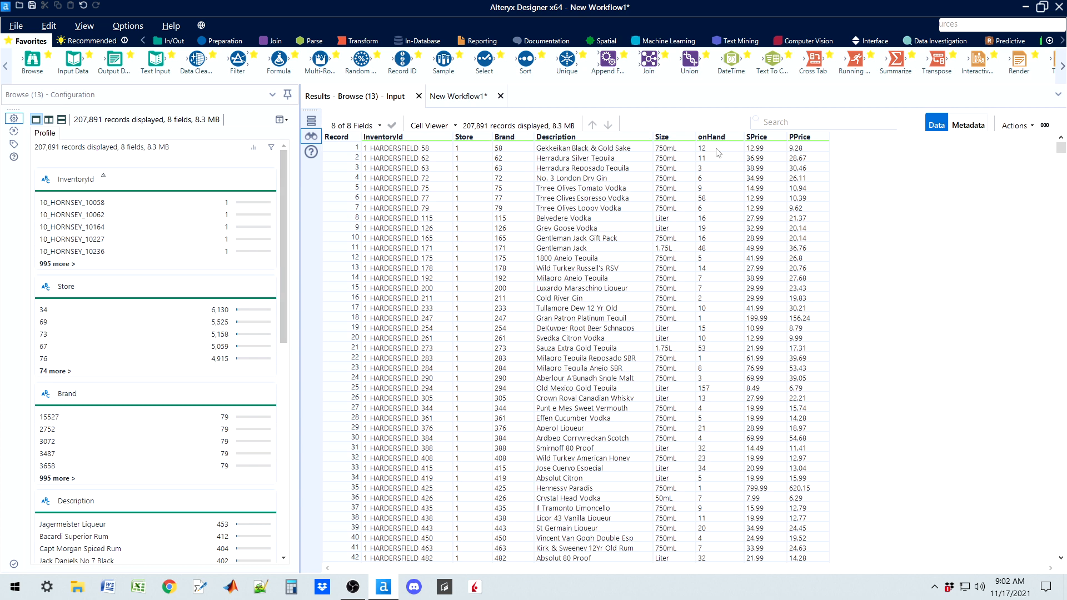
{"action": "left_click", "coordinate": [558, 153]}
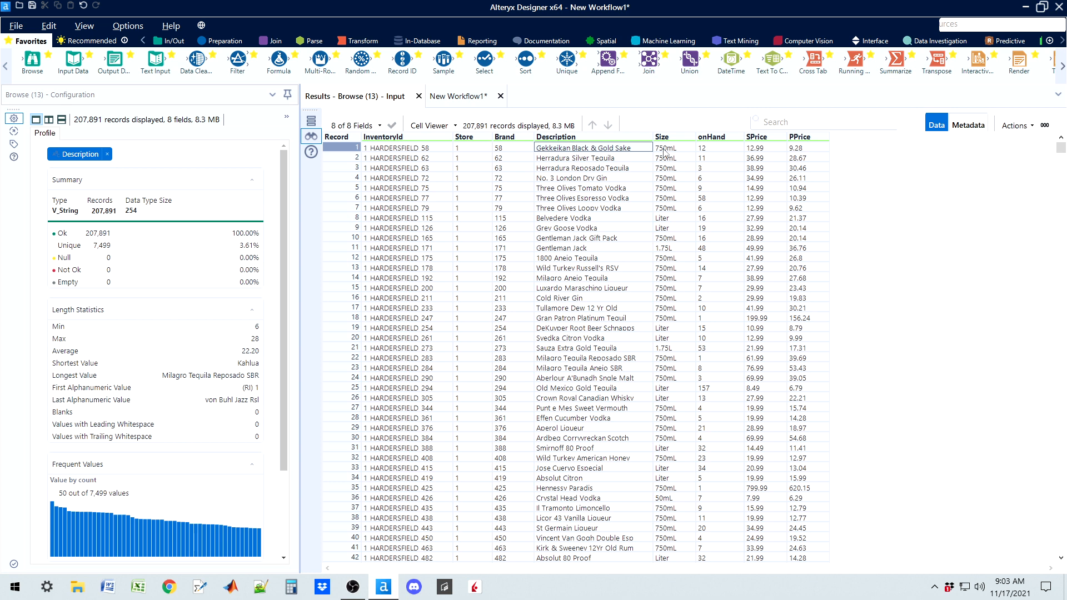
{"action": "left_click", "coordinate": [662, 248]}
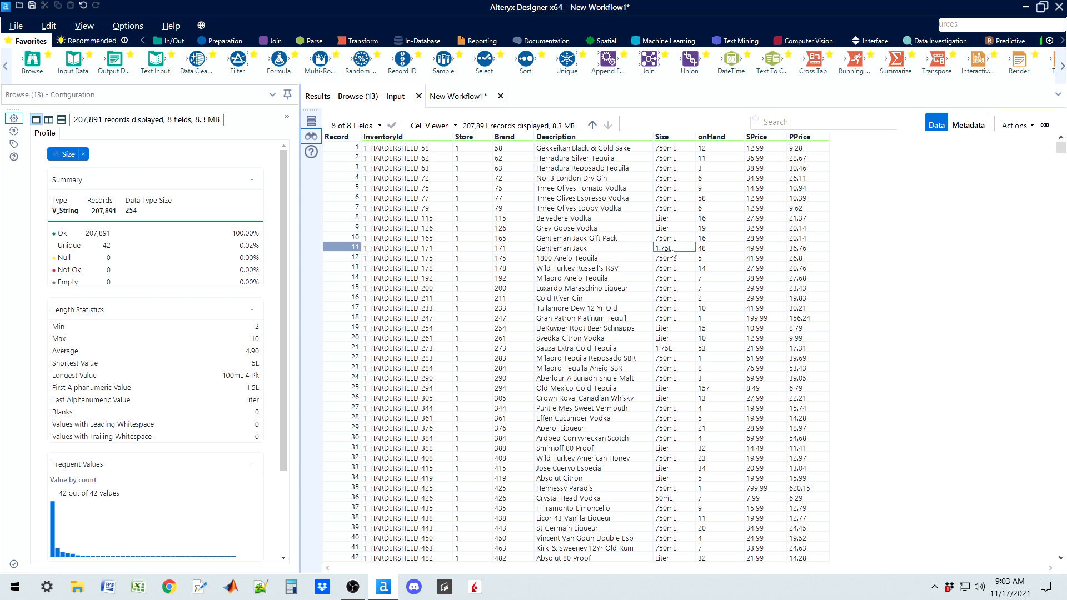
Add a second Filter tool fed by the Ending Inventory.csv input and give it the custom expression [Size] = "1.75L"
{"action": "left_click", "coordinate": [454, 96]}
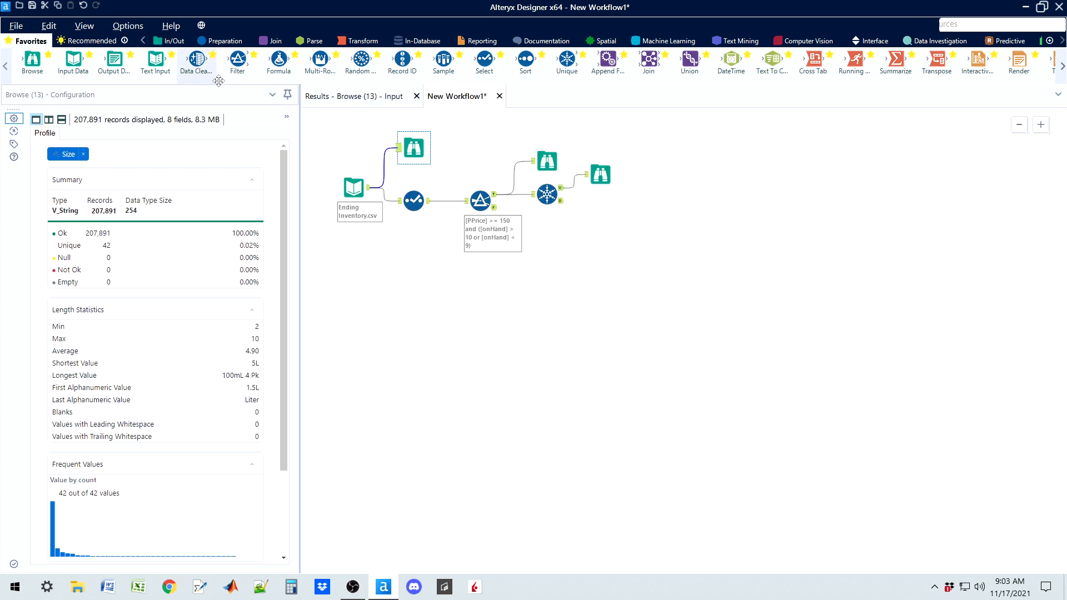
{"action": "left_click_drag", "start_coordinate": [237, 58], "coordinate": [406, 262]}
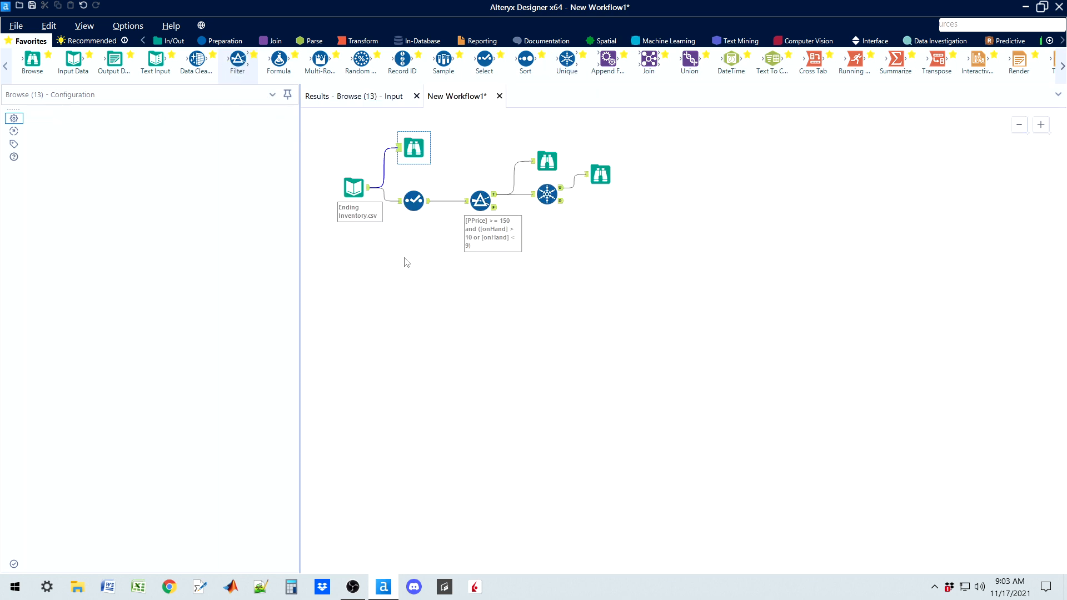
{"action": "mouse_move", "coordinate": [368, 188]}
{"action": "left_mouse_down"}
{"action": "mouse_move", "coordinate": [394, 261]}
{"action": "mouse_move", "coordinate": [413, 281]}
{"action": "left_mouse_up"}
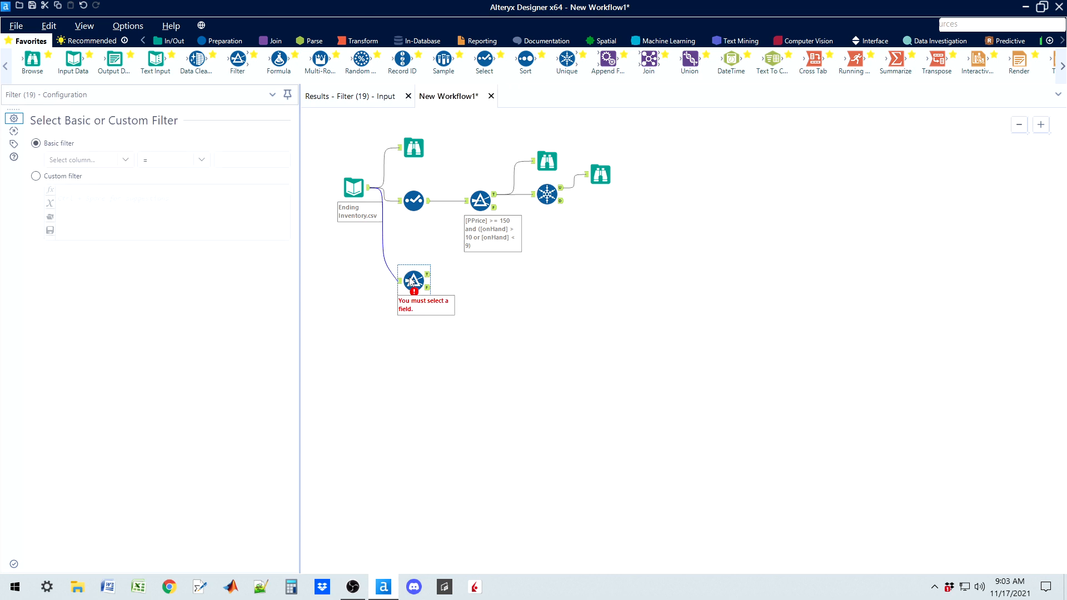
{"action": "left_click", "coordinate": [36, 176]}
{"action": "type", "text": "["}
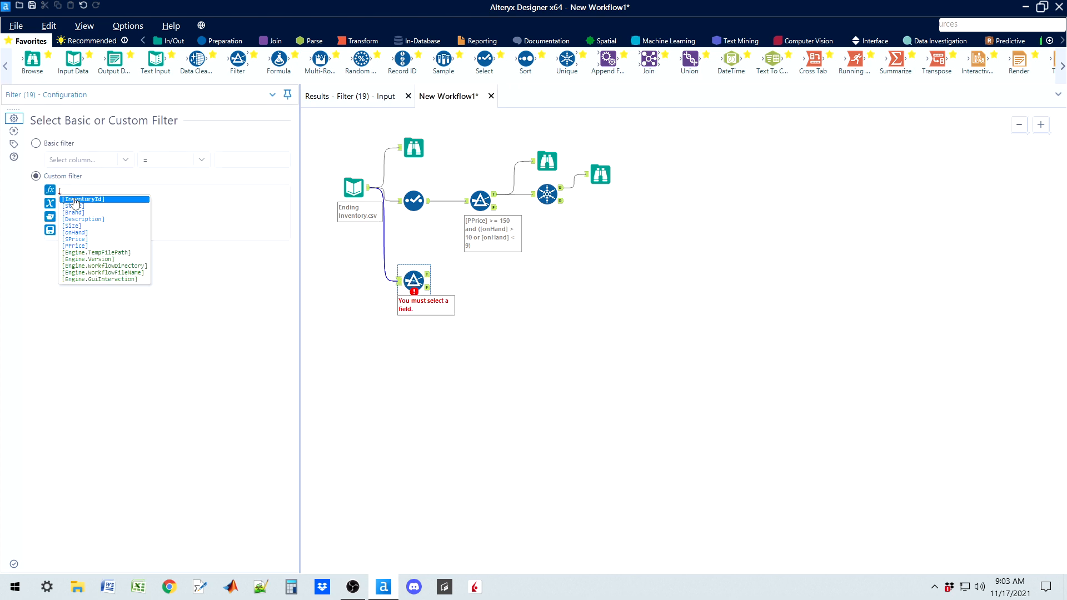
{"action": "left_click", "coordinate": [77, 231]}
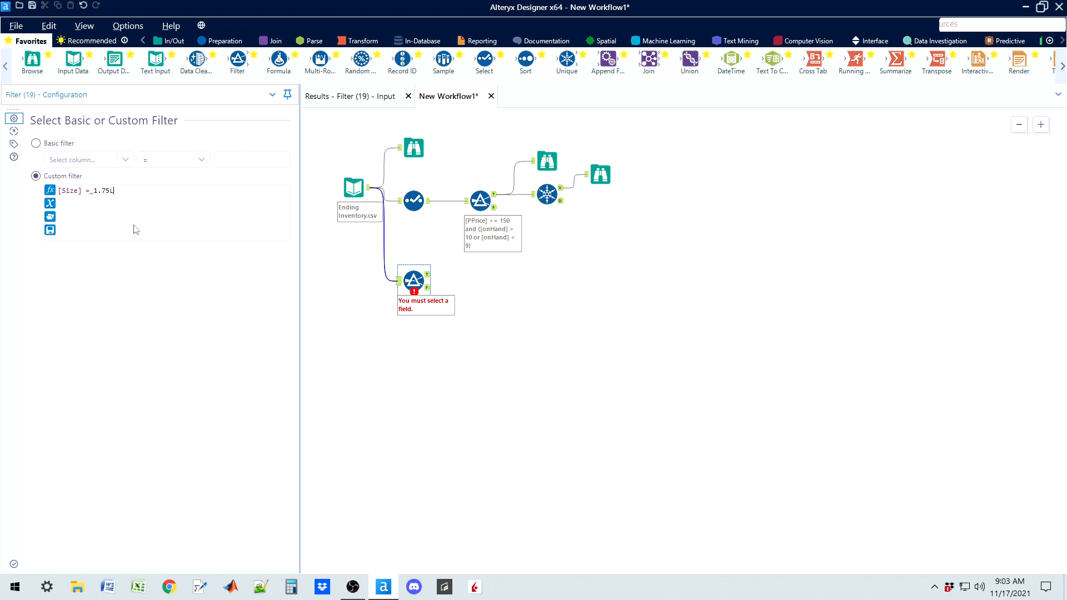
{"action": "mouse_move", "coordinate": [93, 193]}
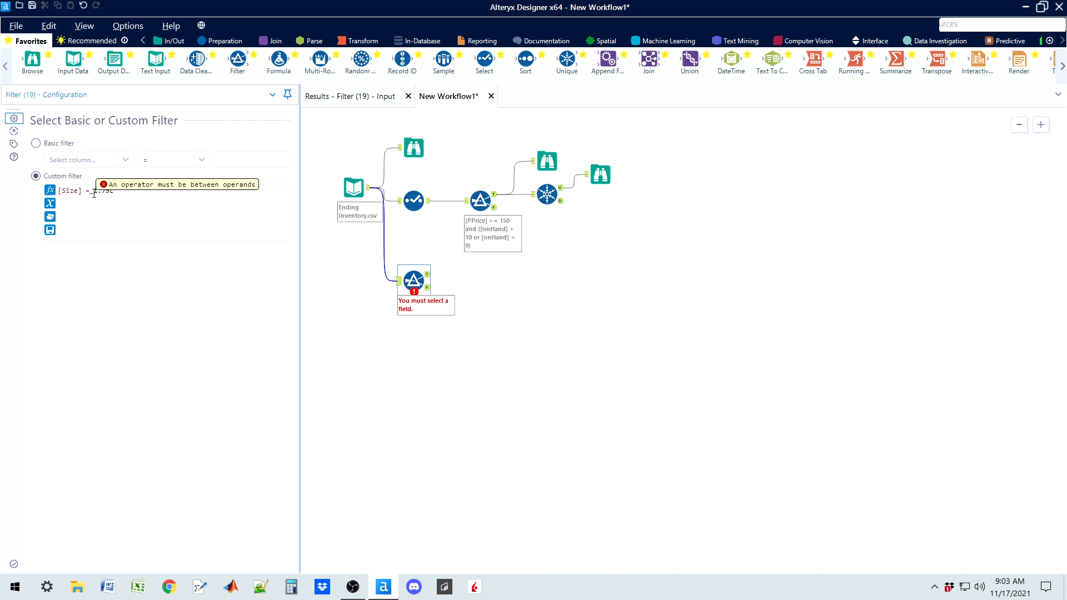
{"action": "type", "text": "\""}
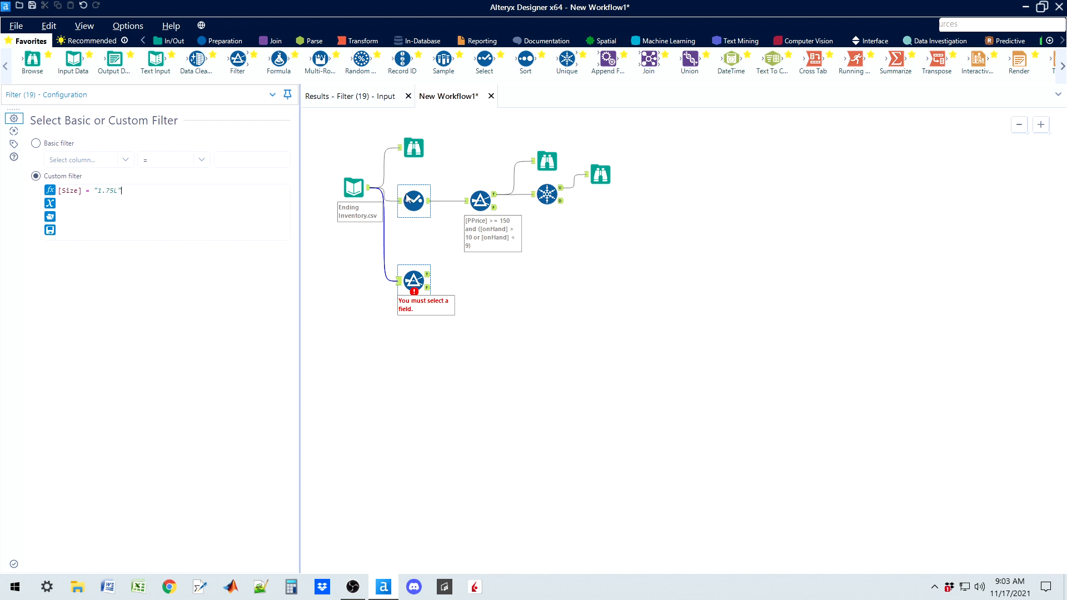
Attach a Browse tool to the True output of the Size filter and run the workflow
{"action": "left_click", "coordinate": [413, 147]}
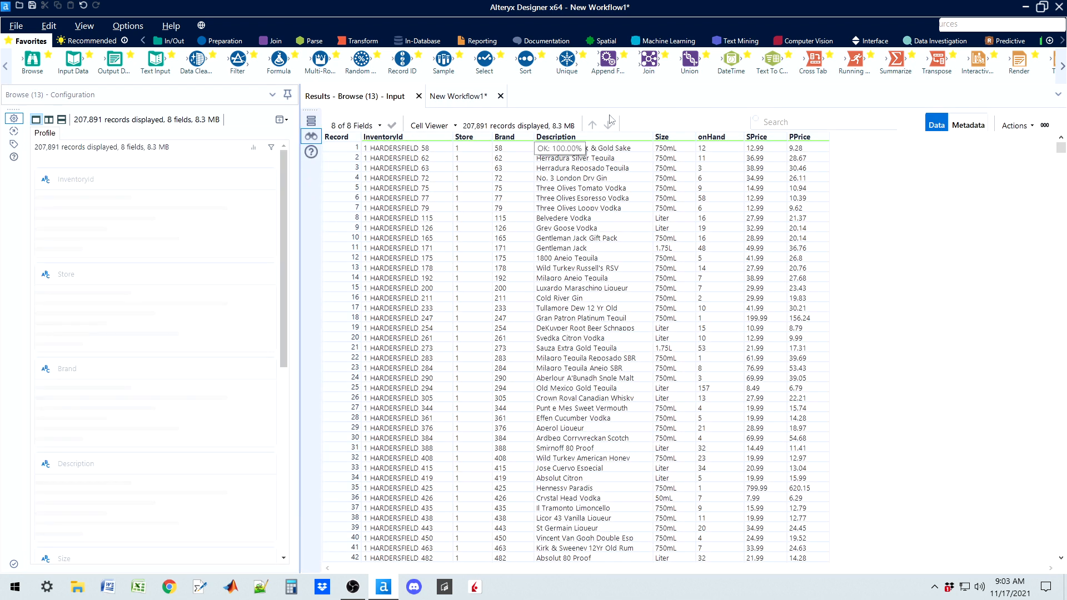
{"action": "left_click", "coordinate": [457, 96]}
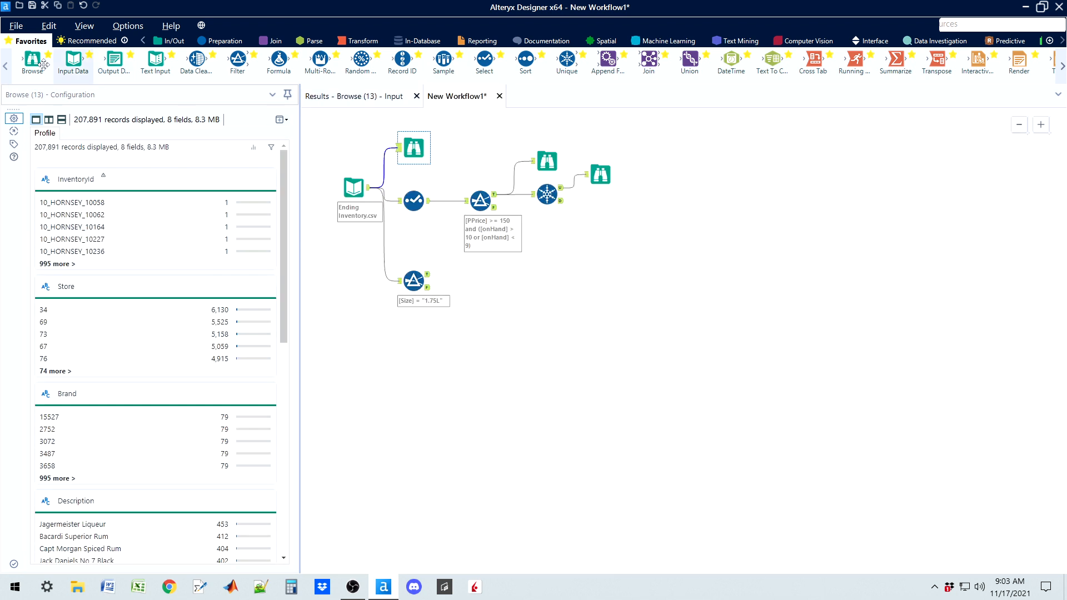
{"action": "left_click_drag", "start_coordinate": [44, 65], "coordinate": [470, 271]}
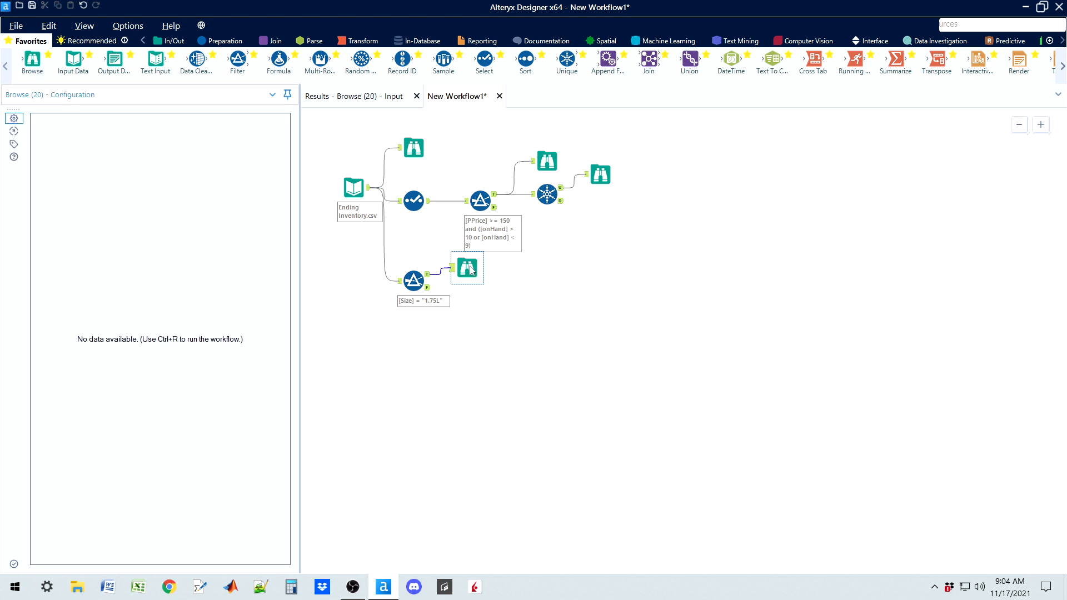
{"action": "key", "text": "ctrl+r"}
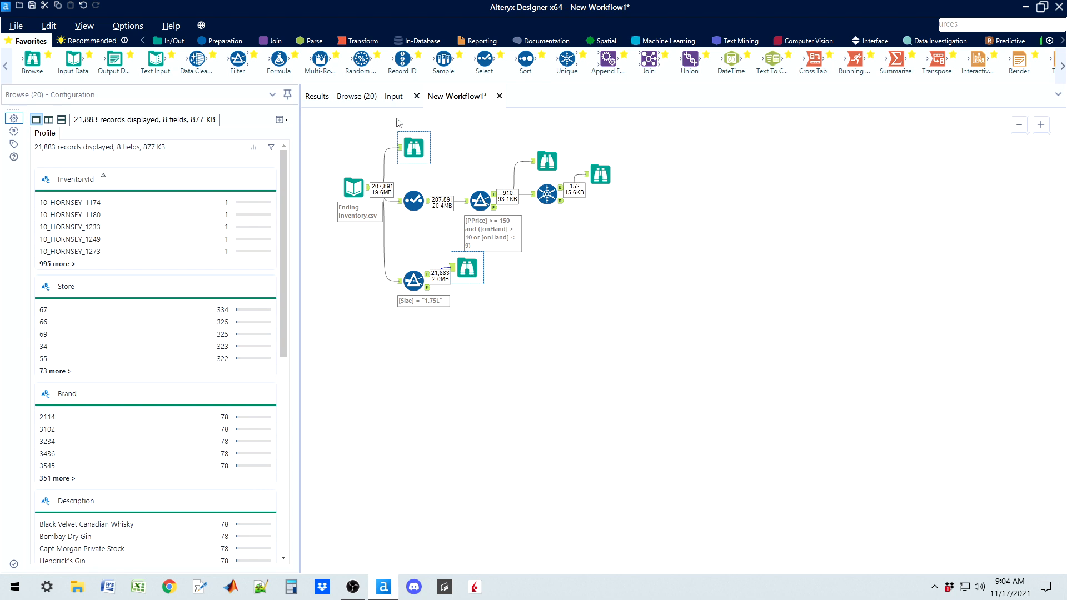
Examine the Size and Description fields of the records passed by the Size filter
{"action": "left_click", "coordinate": [362, 97]}
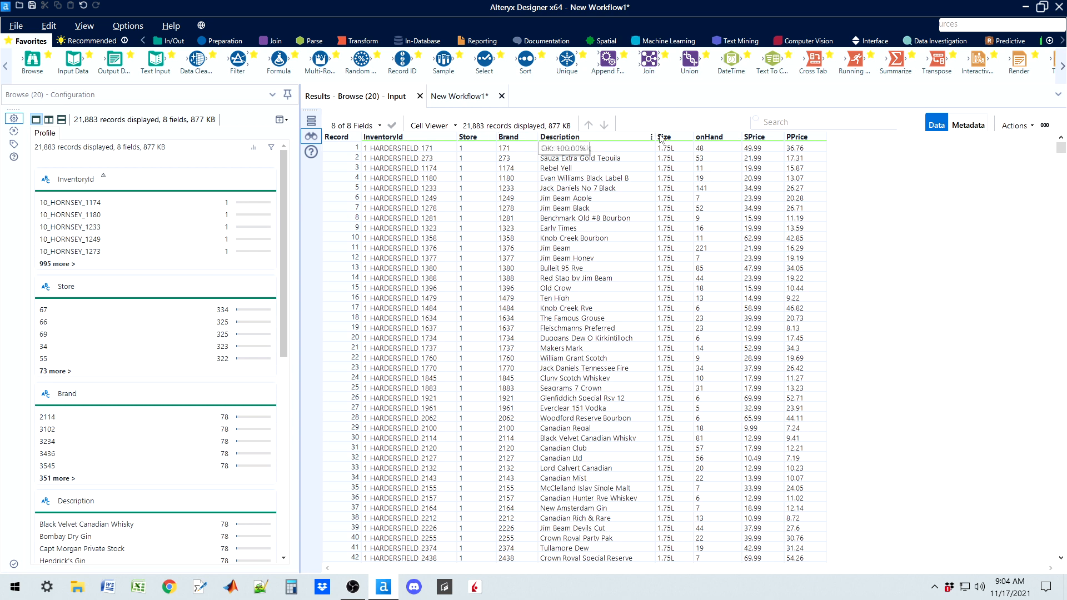
{"action": "left_click", "coordinate": [673, 147]}
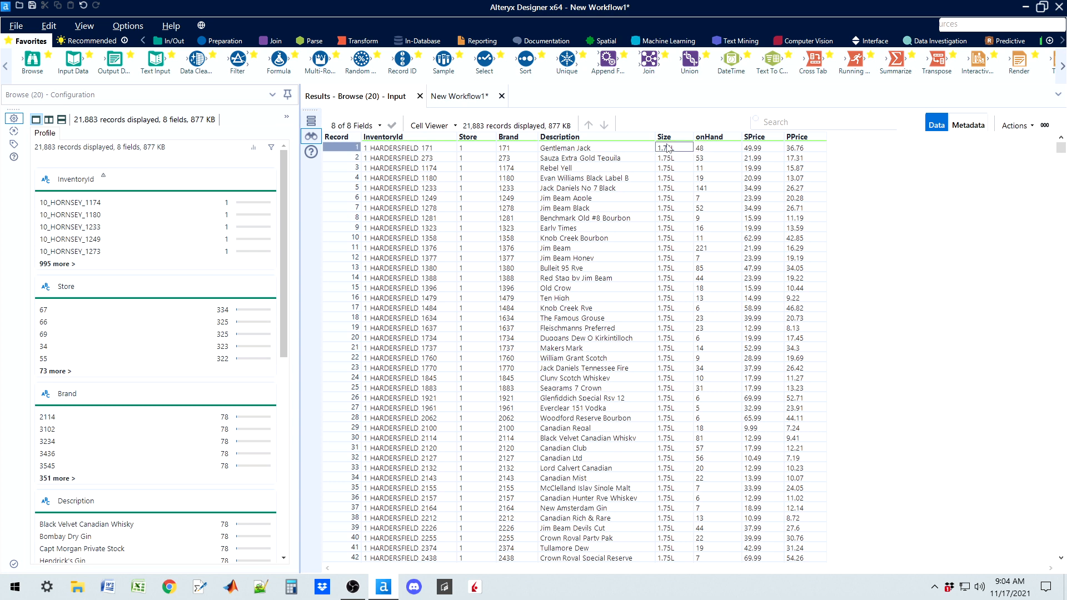
{"action": "left_click", "coordinate": [557, 149]}
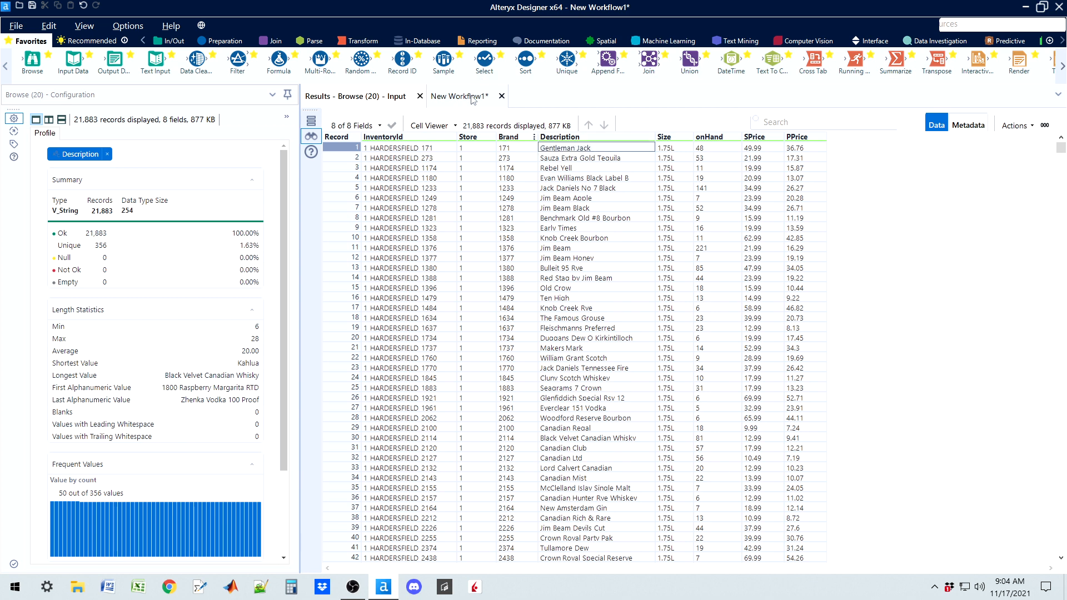
Connect a new Unique tool to the Size filter's True output and set it to find unique values from the Description column
{"action": "left_click", "coordinate": [457, 97]}
{"action": "left_click_drag", "start_coordinate": [570, 73], "coordinate": [534, 309]}
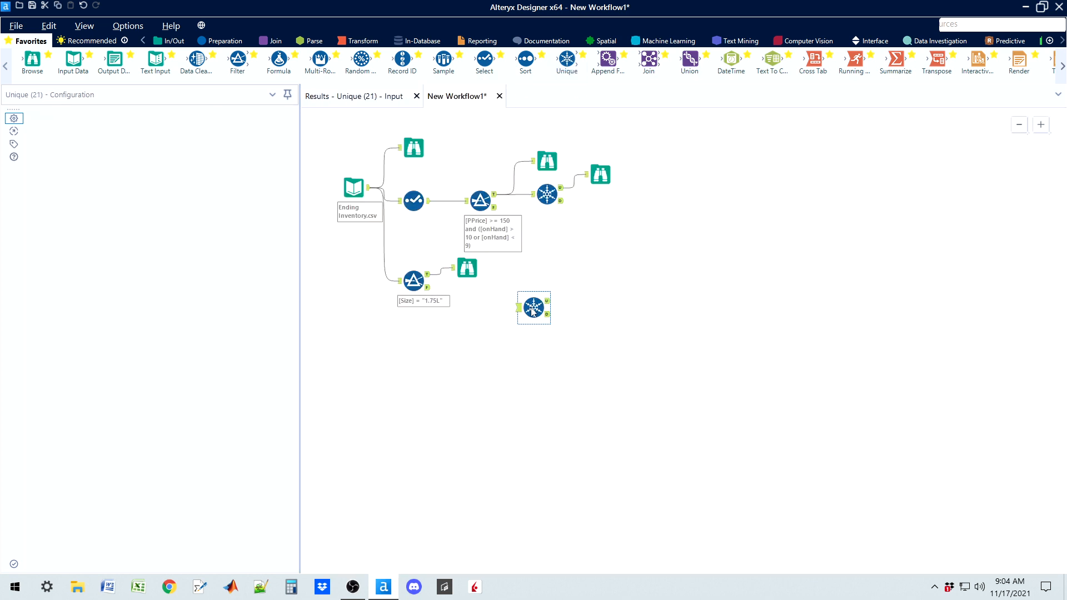
{"action": "left_click_drag", "start_coordinate": [428, 274], "coordinate": [517, 308]}
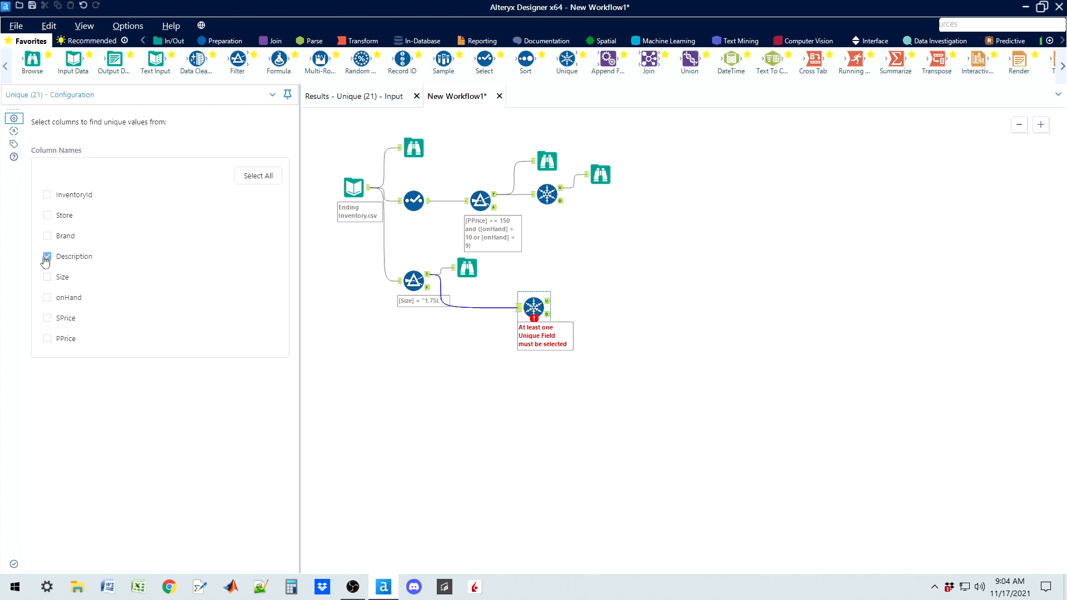
Set the Unique tool on the Size filter branch to use only the Brand column instead of Description, and run the workflow
{"action": "left_click", "coordinate": [47, 256]}
{"action": "left_click", "coordinate": [47, 257]}
{"action": "left_click", "coordinate": [48, 236]}
{"action": "key", "text": "ctrl+r"}
Examine the Brand, Description and Size fields in the unique output of the Unique tool fed by the Size filter
{"action": "left_click", "coordinate": [549, 302]}
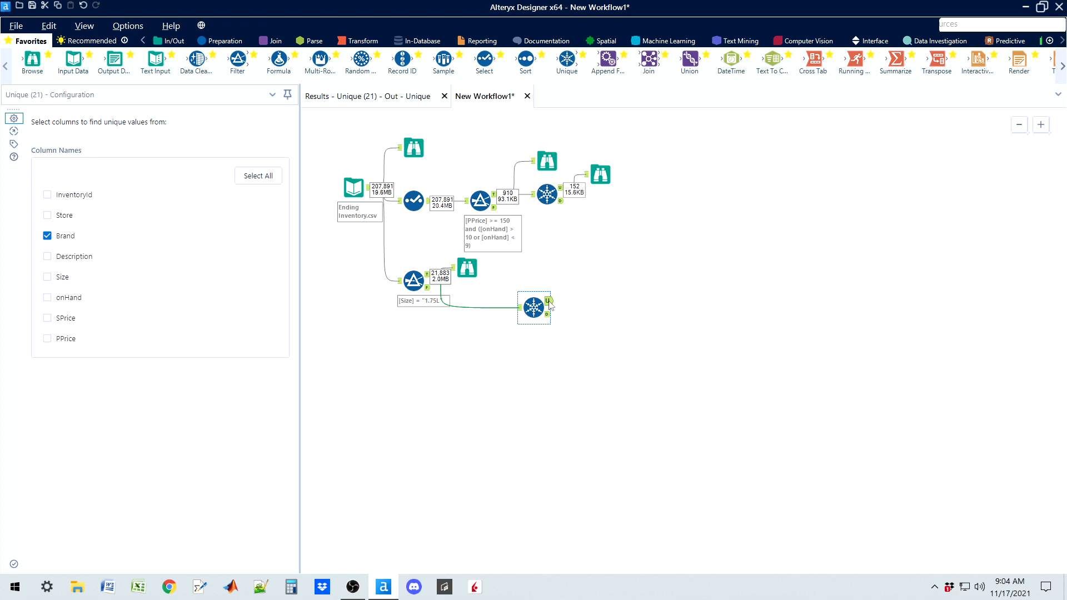
{"action": "left_click", "coordinate": [370, 97]}
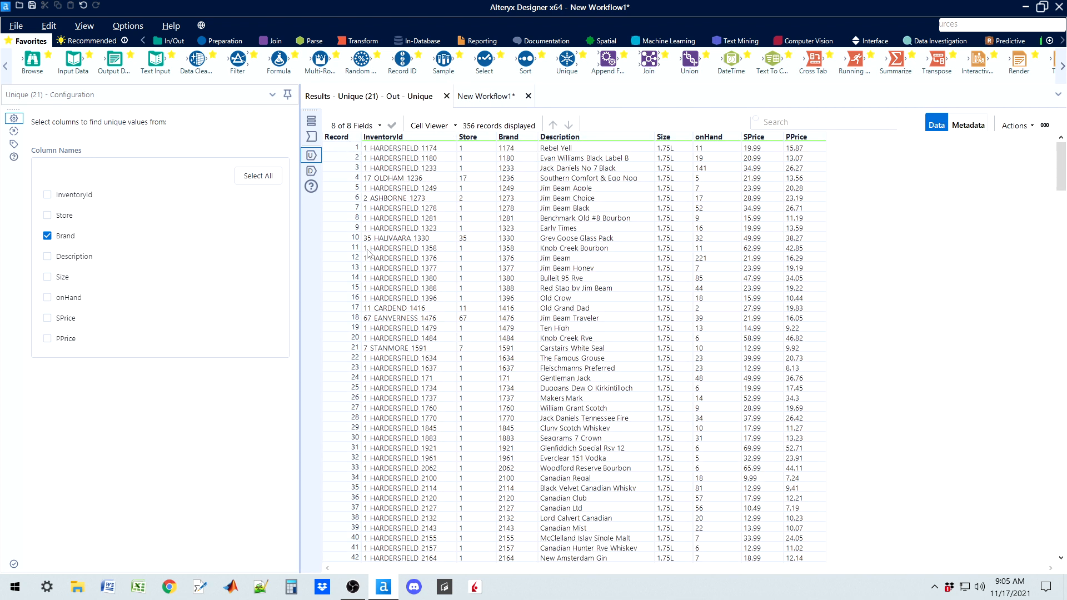
{"action": "left_click", "coordinate": [520, 153]}
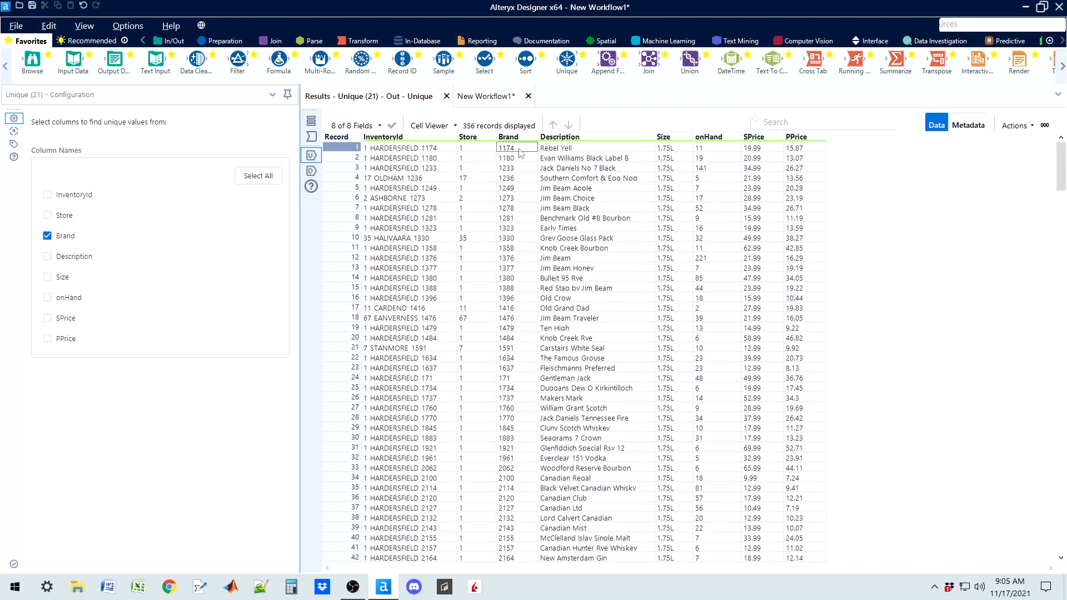
{"action": "left_click", "coordinate": [558, 151]}
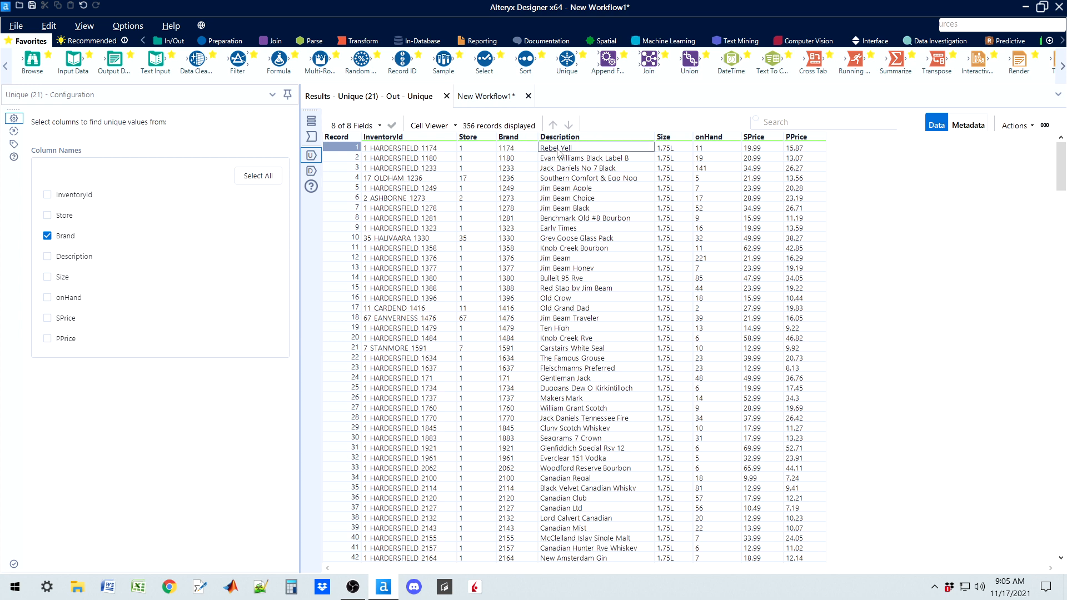
{"action": "left_click", "coordinate": [561, 158]}
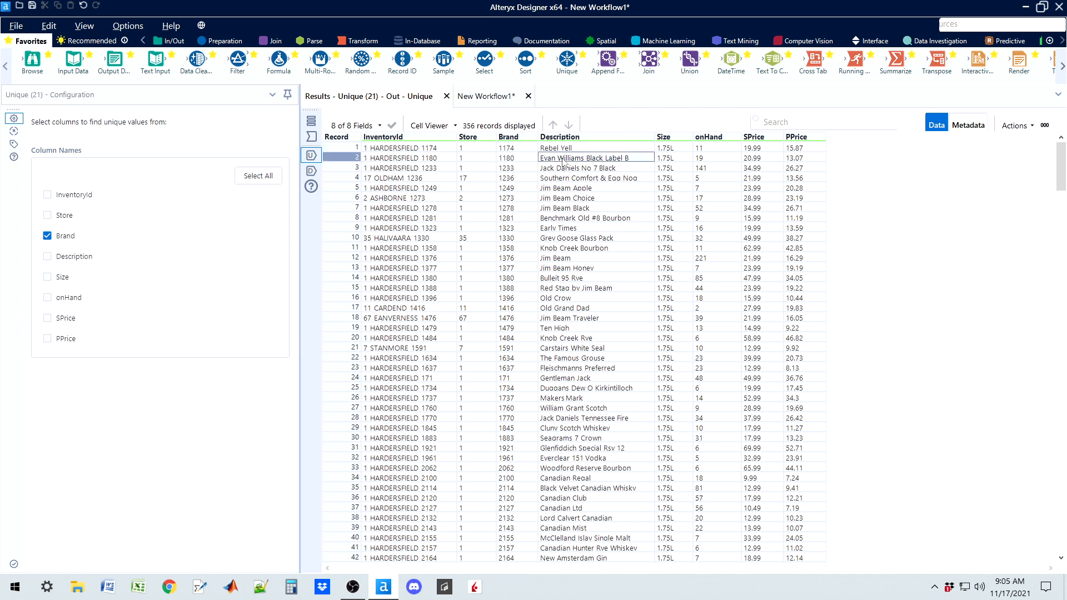
{"action": "key", "text": "Down"}
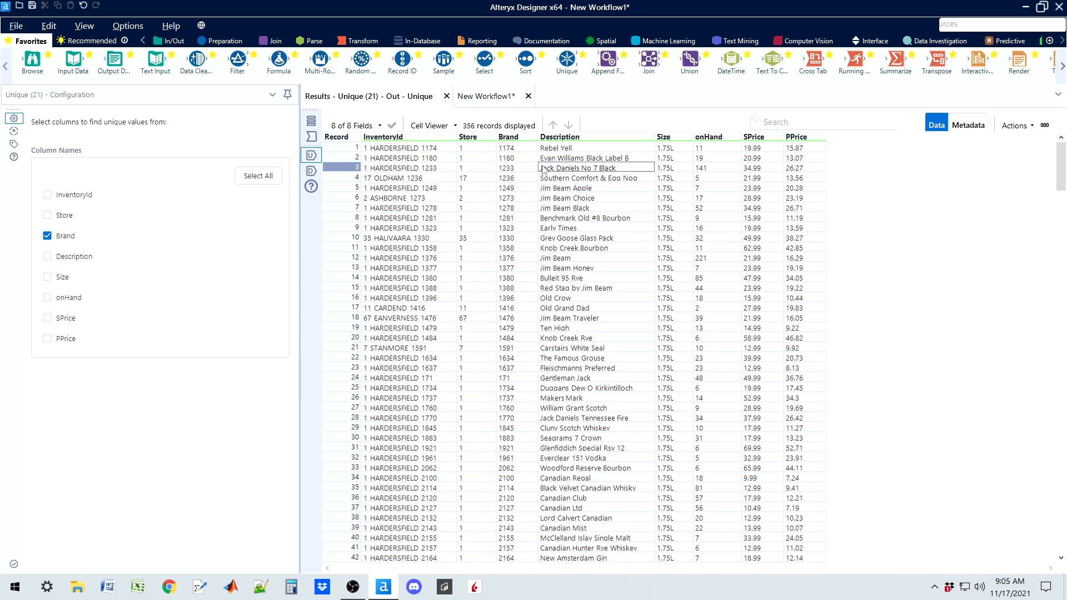
{"action": "left_click", "coordinate": [667, 149]}
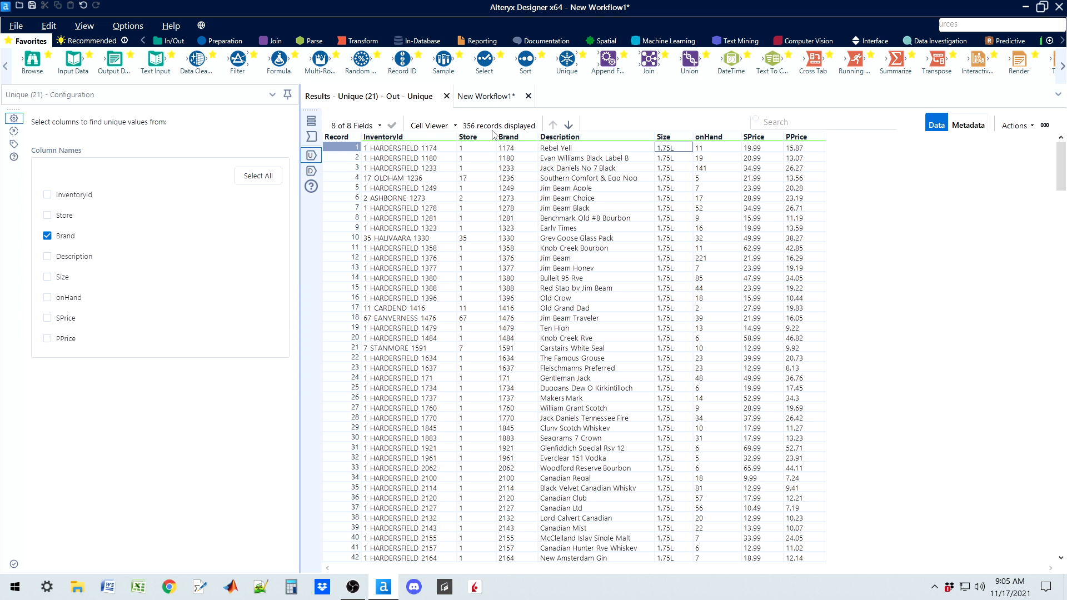
{"action": "left_click", "coordinate": [502, 96]}
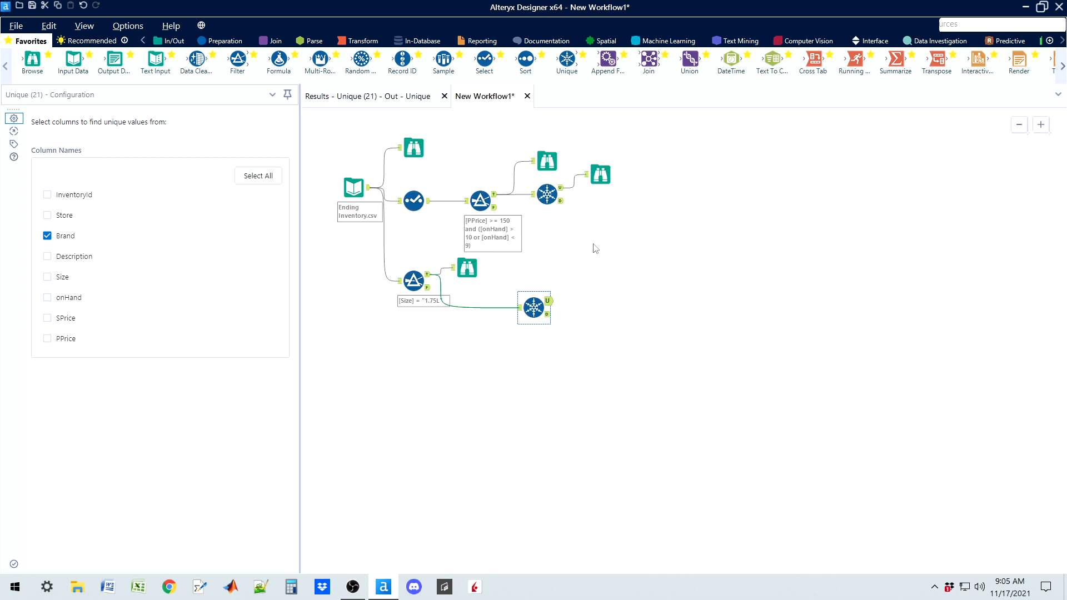